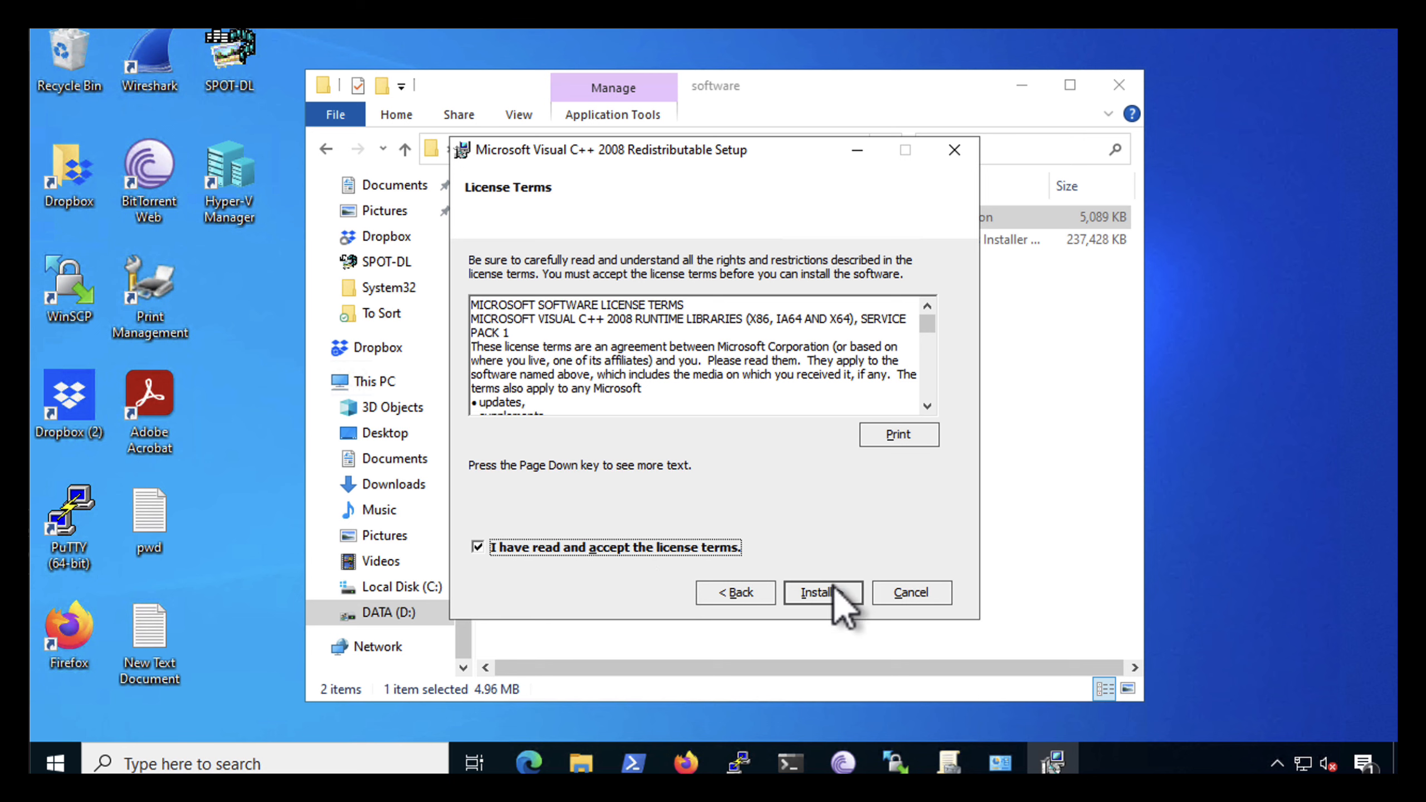
Install the Microsoft Visual C++ 2008 Redistributable and close its setup wizard
click(831, 594)
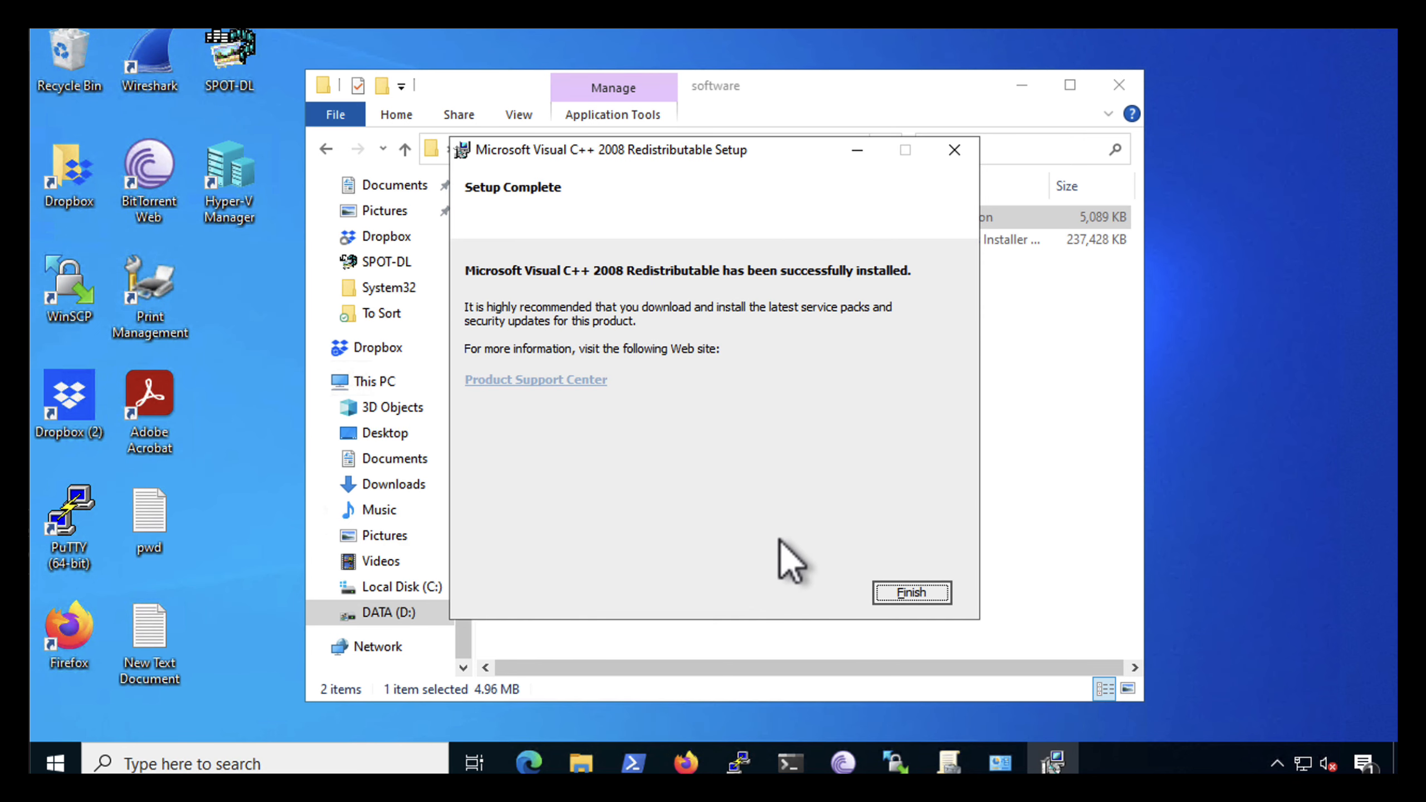
click(884, 596)
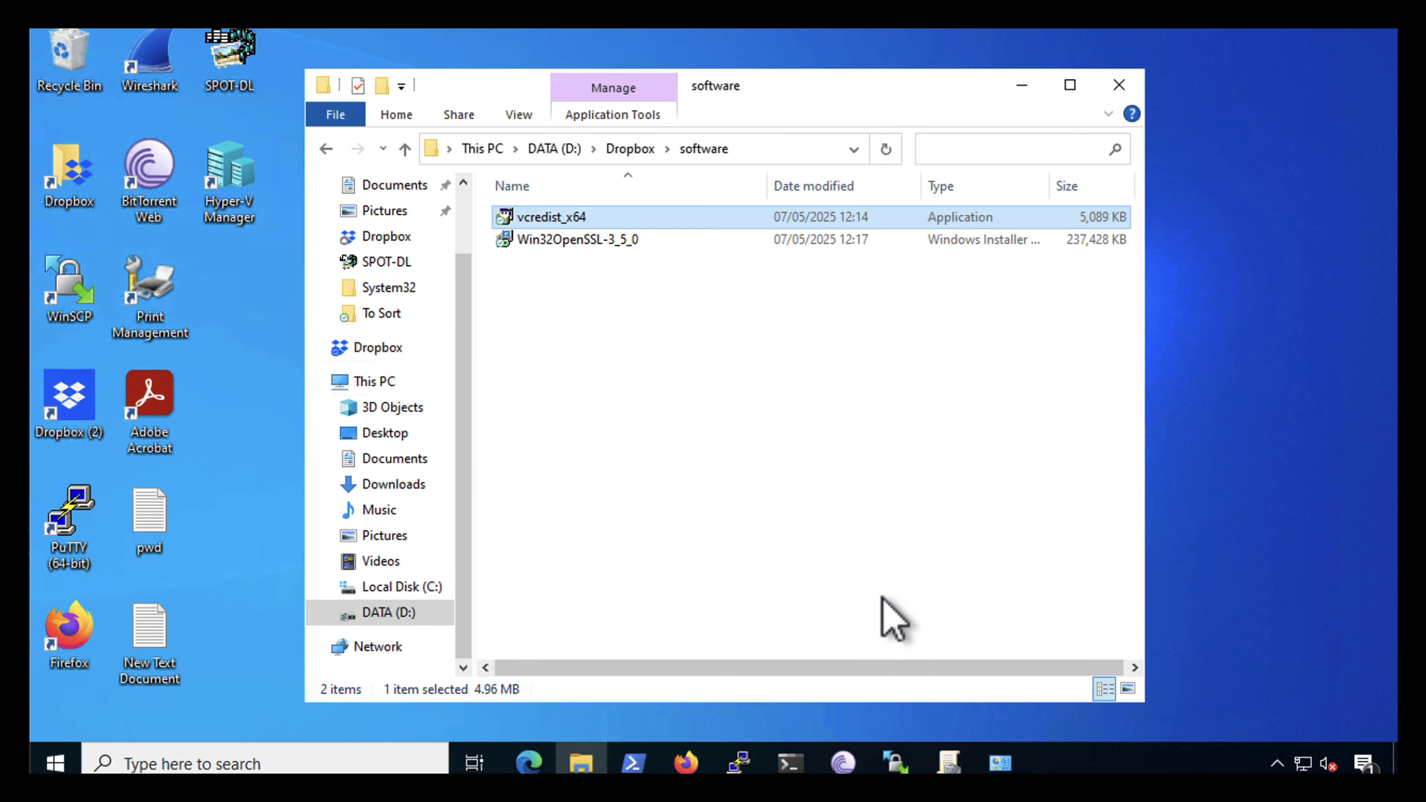
Install OpenSSL 3.5.0 (32-bit) from Win32OpenSSL-3_5_0, accepting the license, the default folders and copying the DLLs to the Windows system directory
click(548, 241)
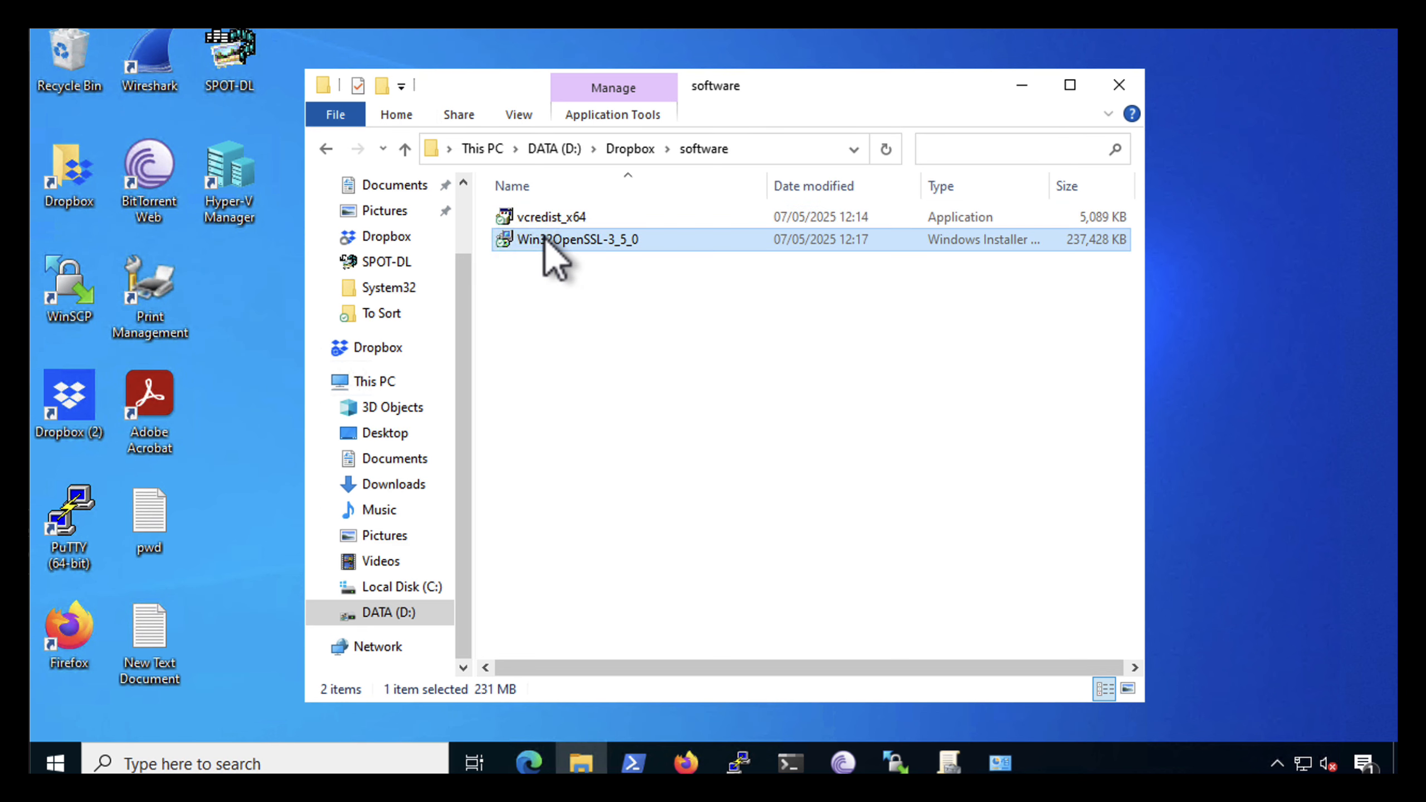
double_click(548, 242)
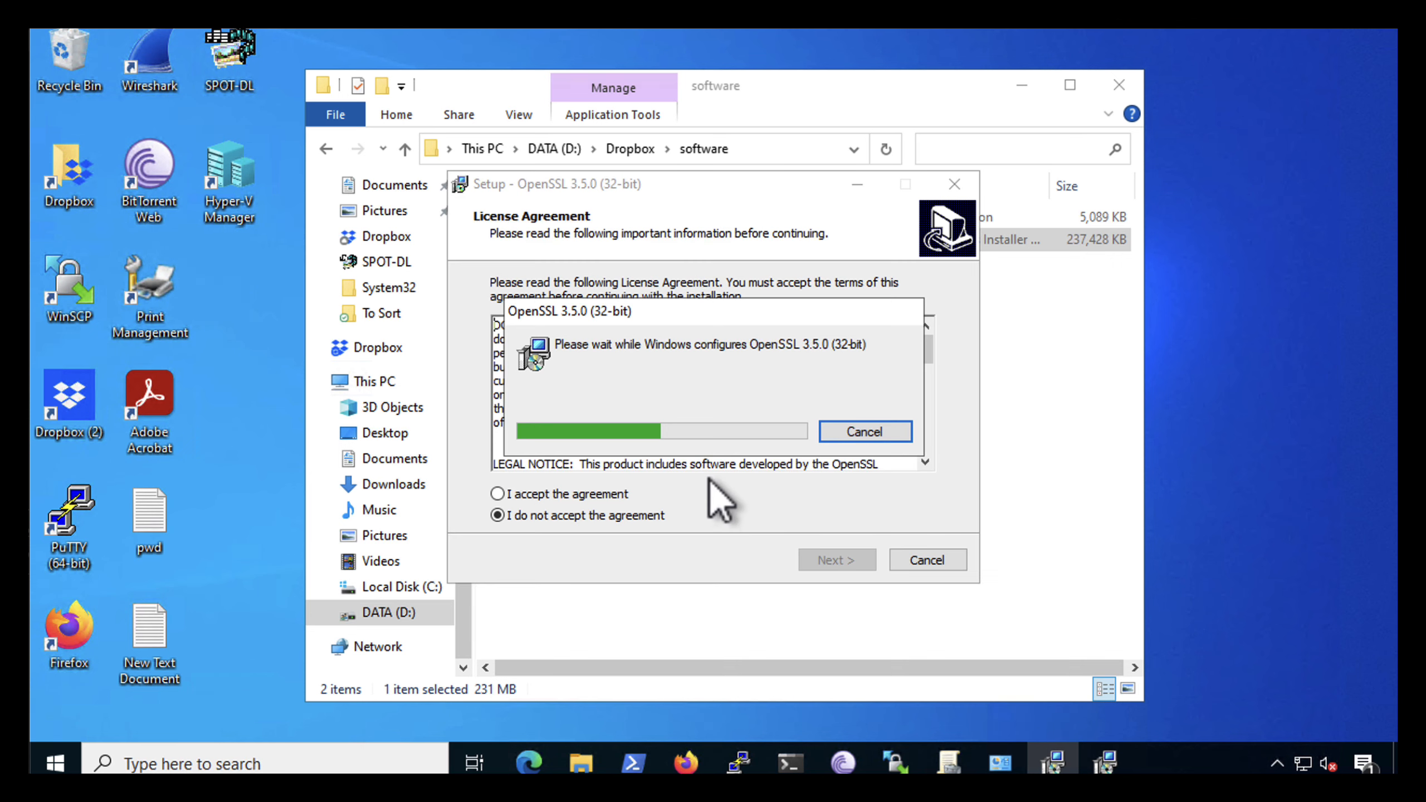
click(498, 494)
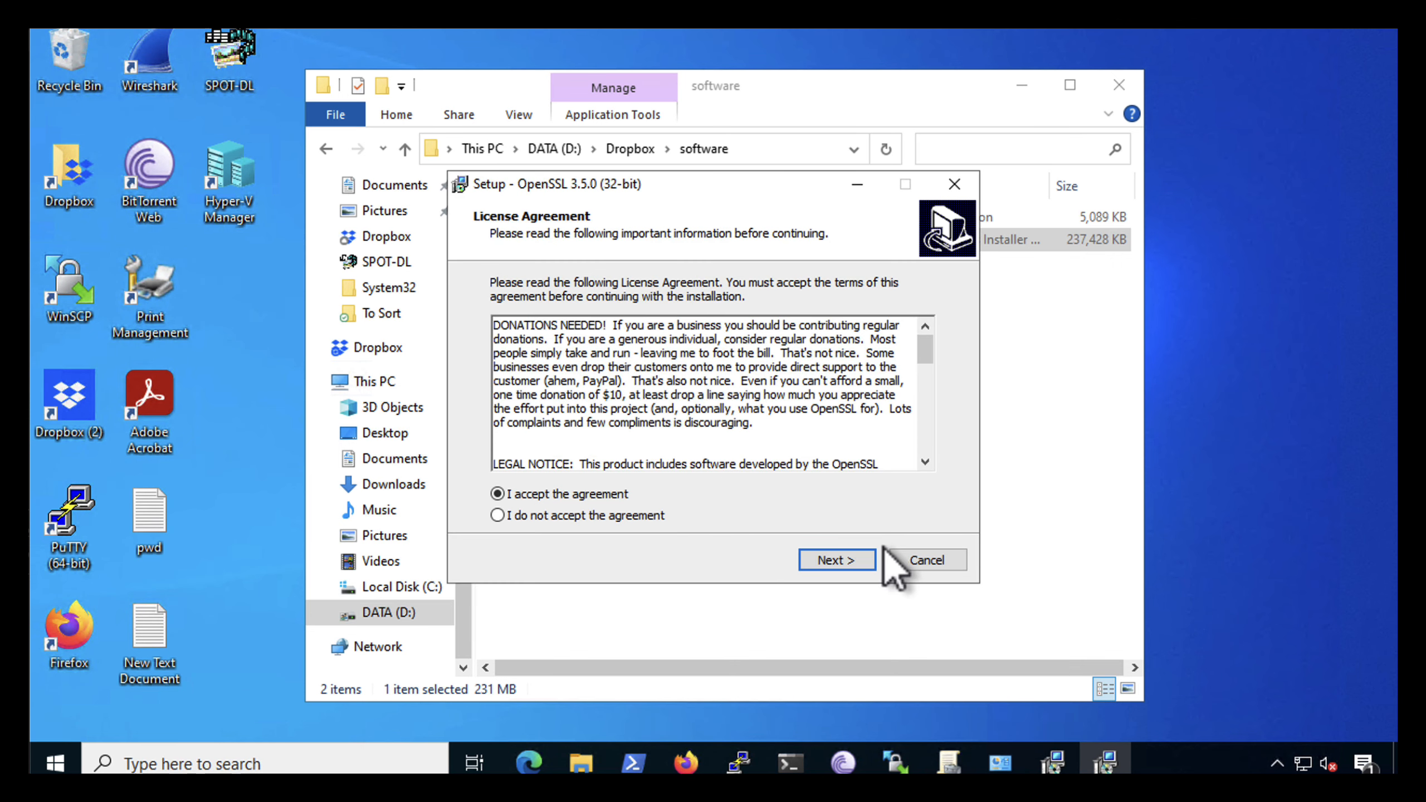
click(835, 562)
click(841, 564)
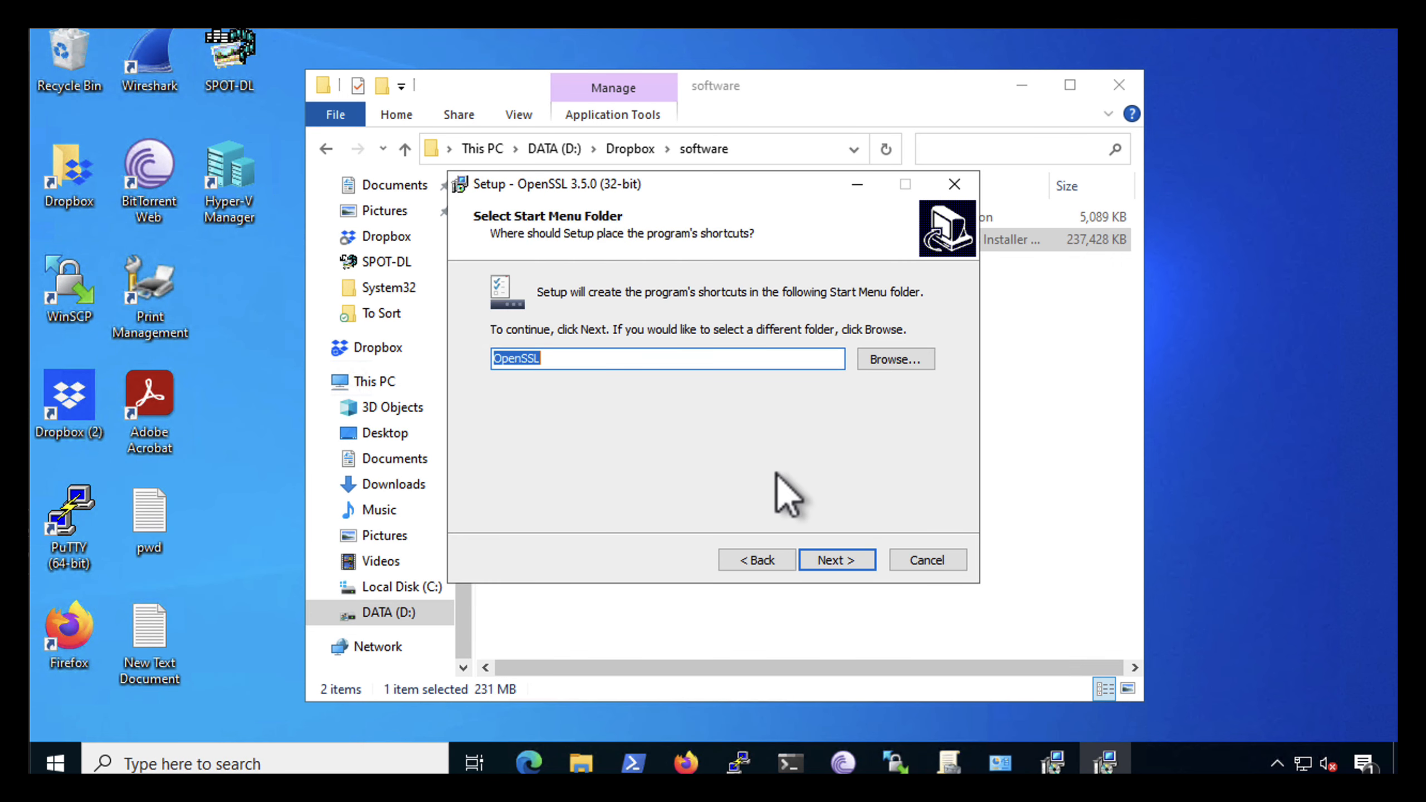
click(837, 561)
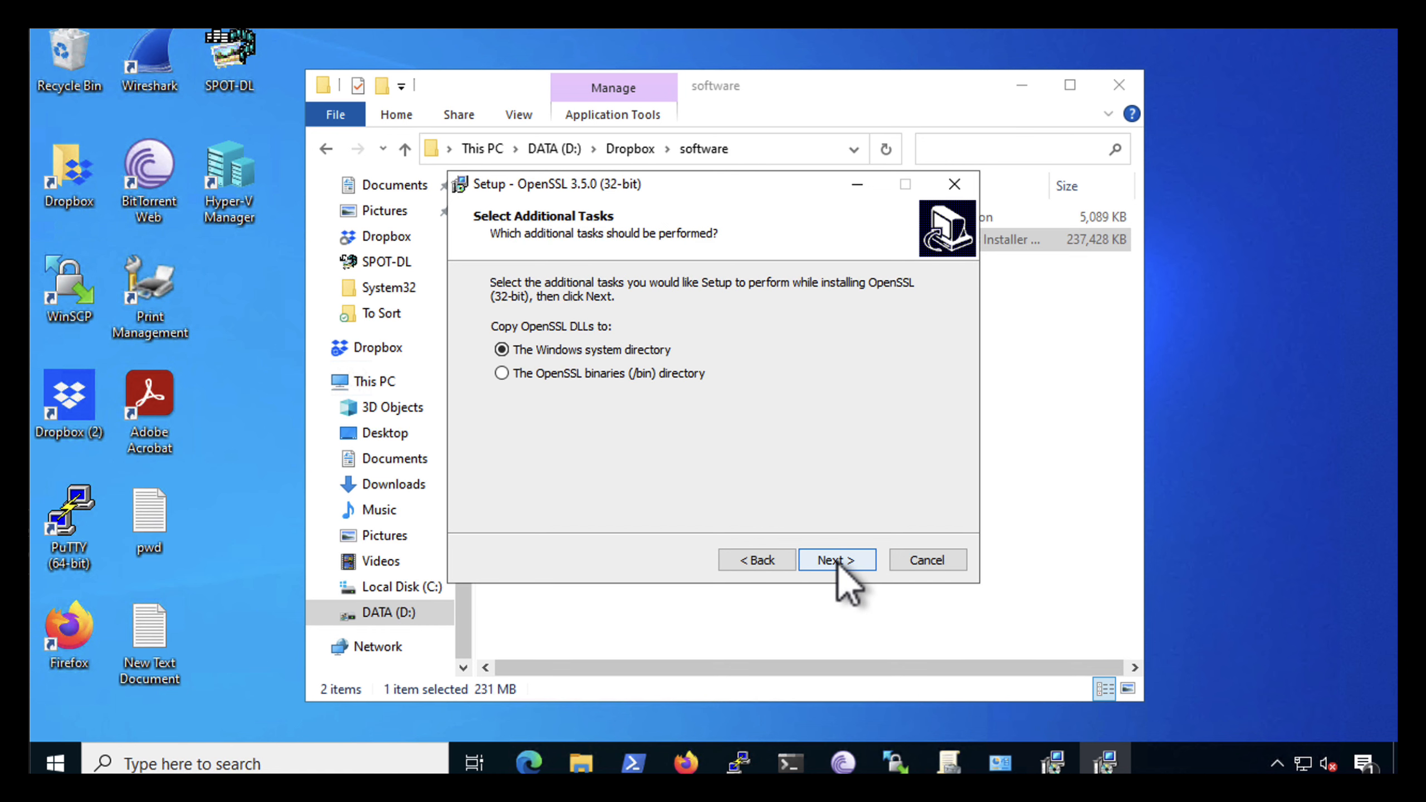
click(841, 564)
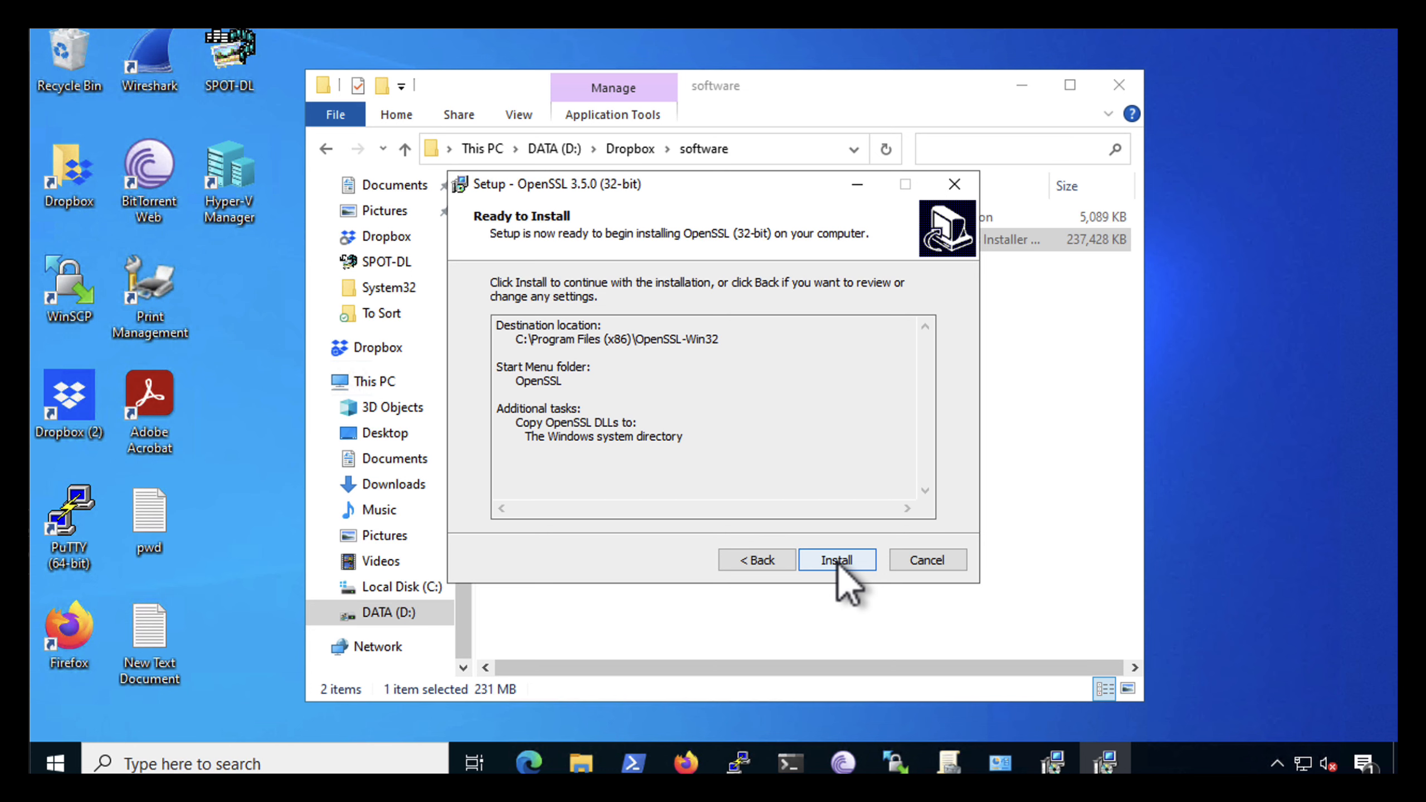
click(837, 562)
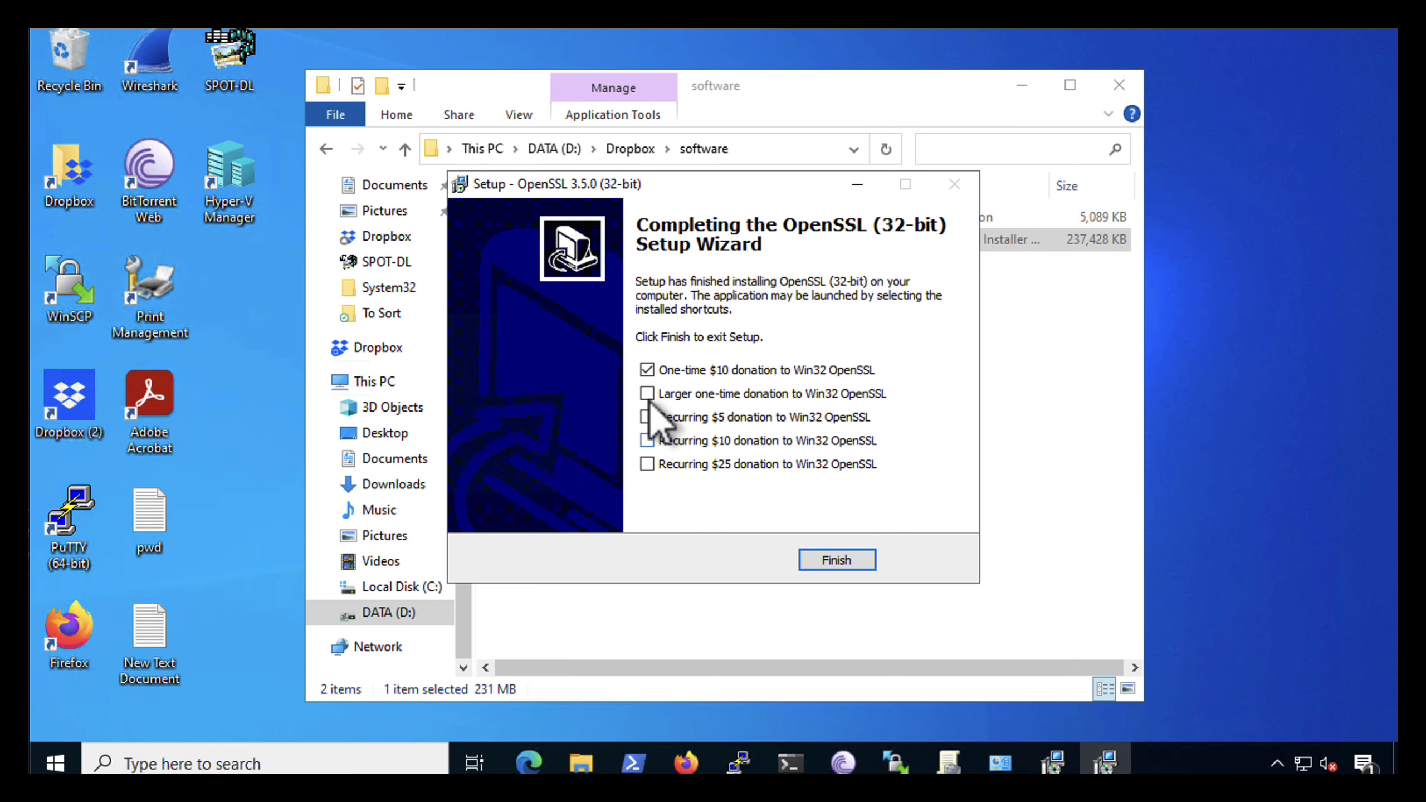
click(836, 560)
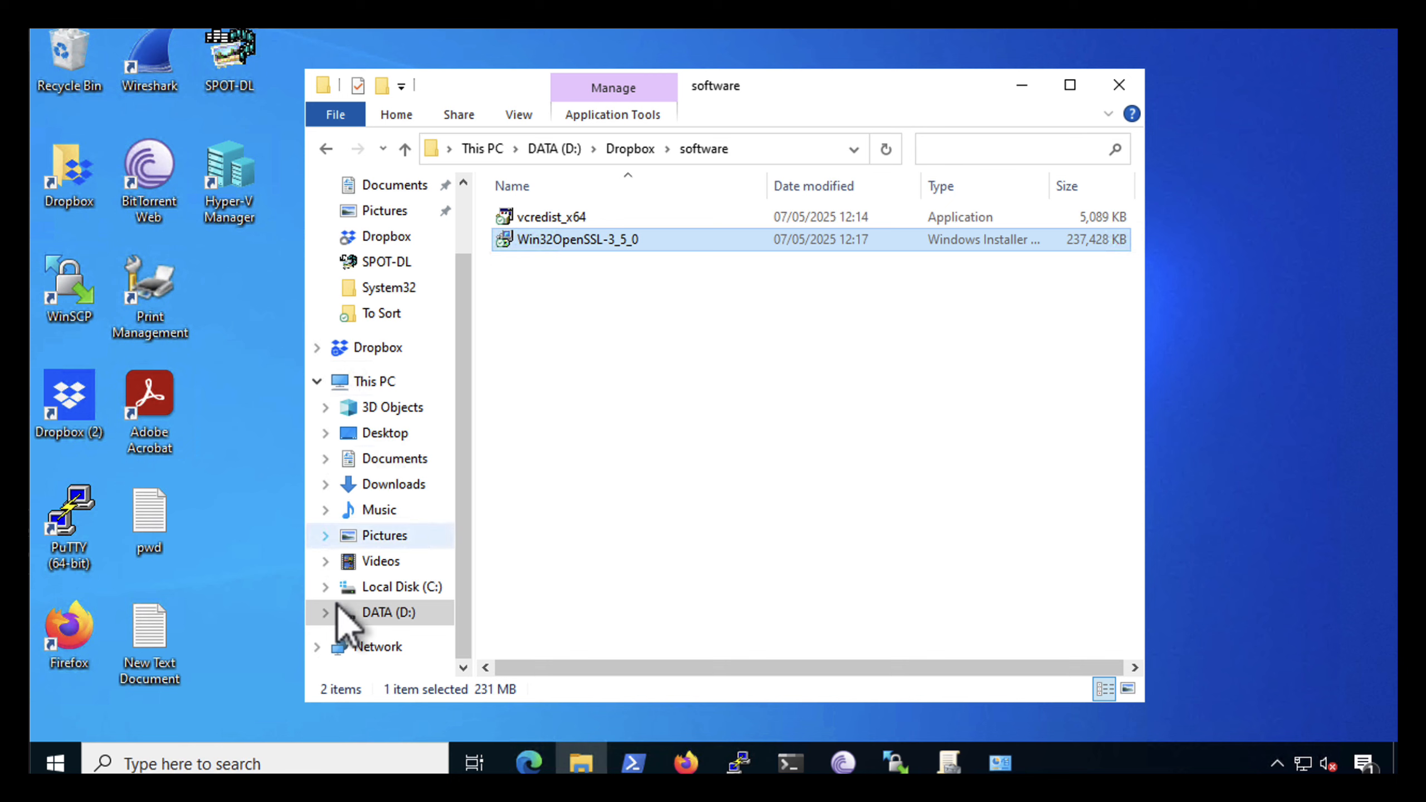
Open the bin folder of OpenSSL-Win32 under Program Files (x86) on Local Disk (C:)
click(382, 587)
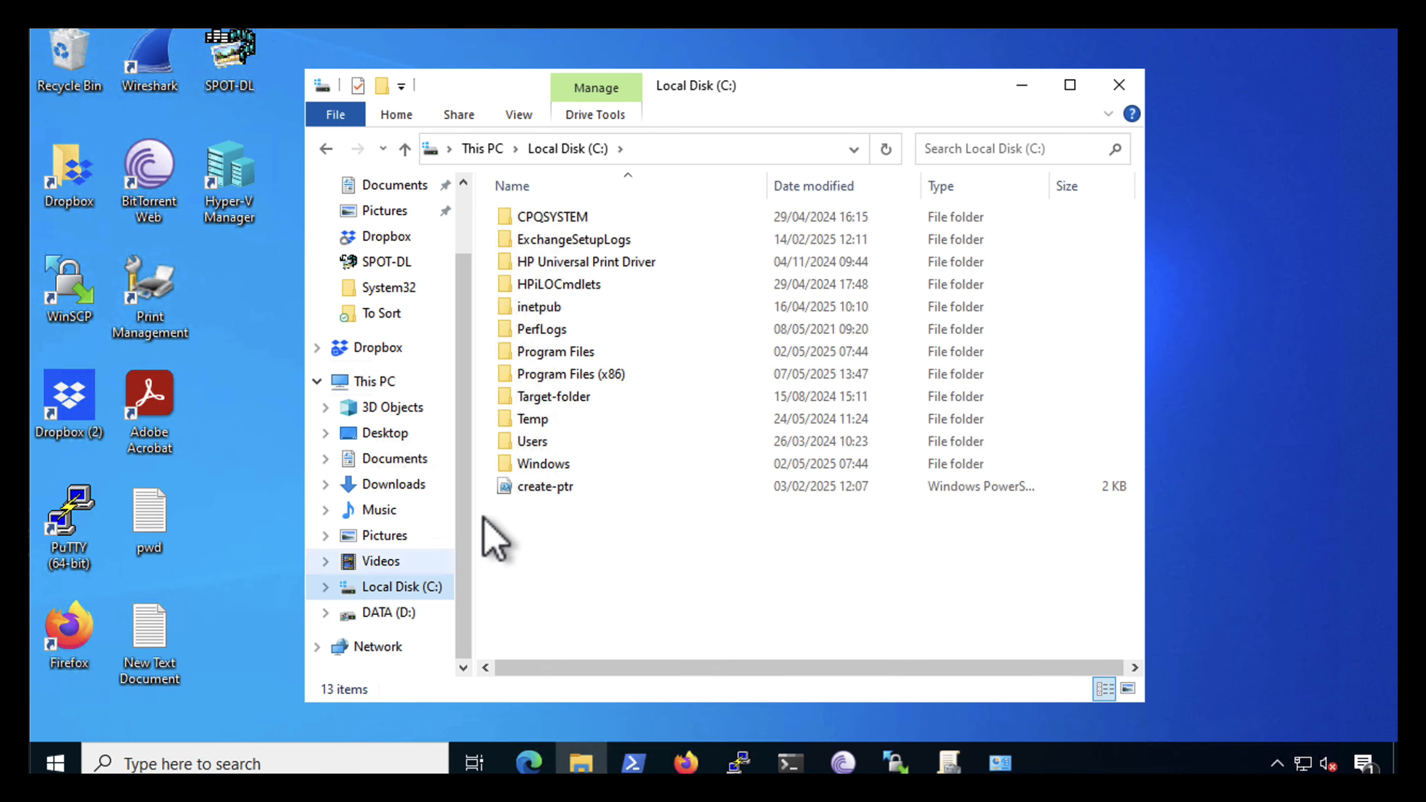
double_click(540, 375)
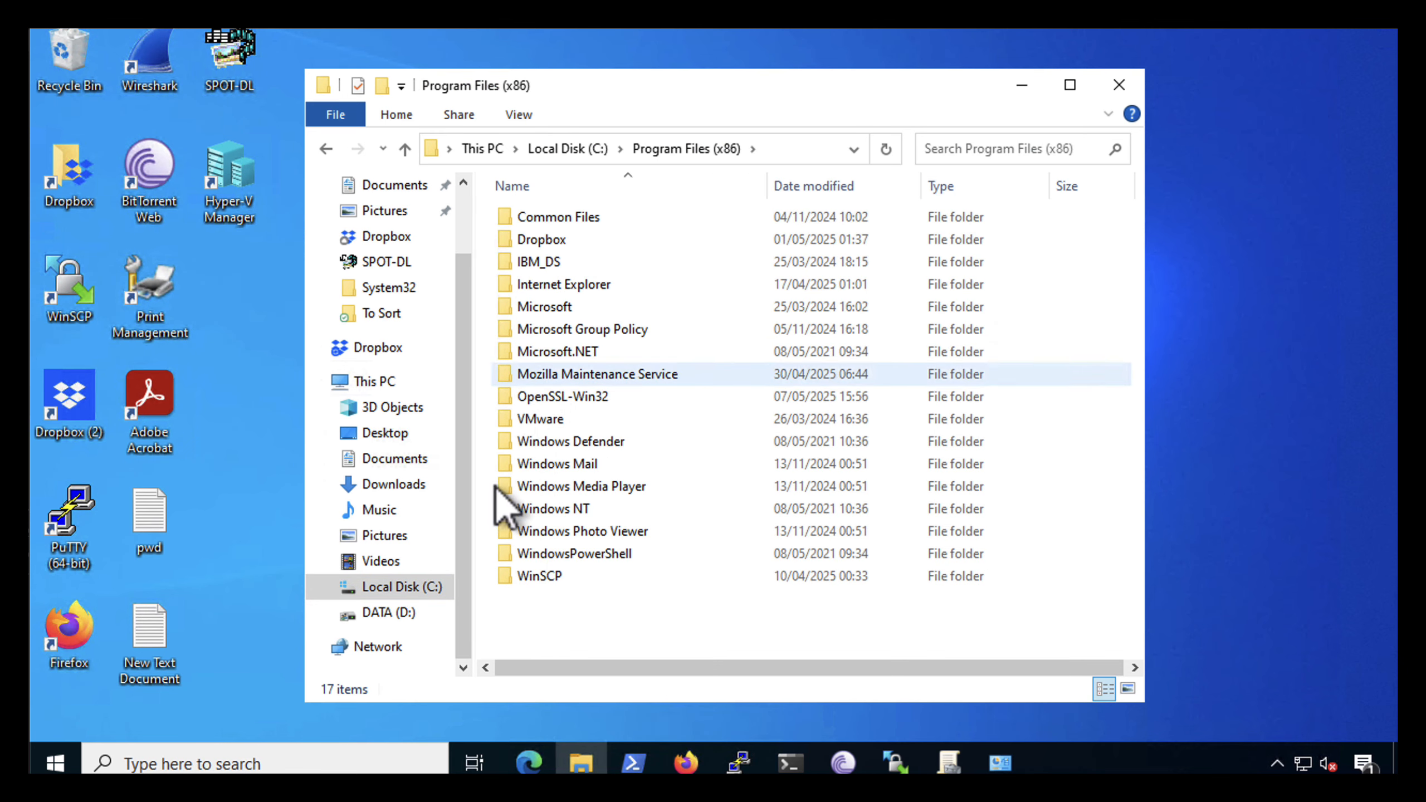
click(535, 398)
double_click(535, 397)
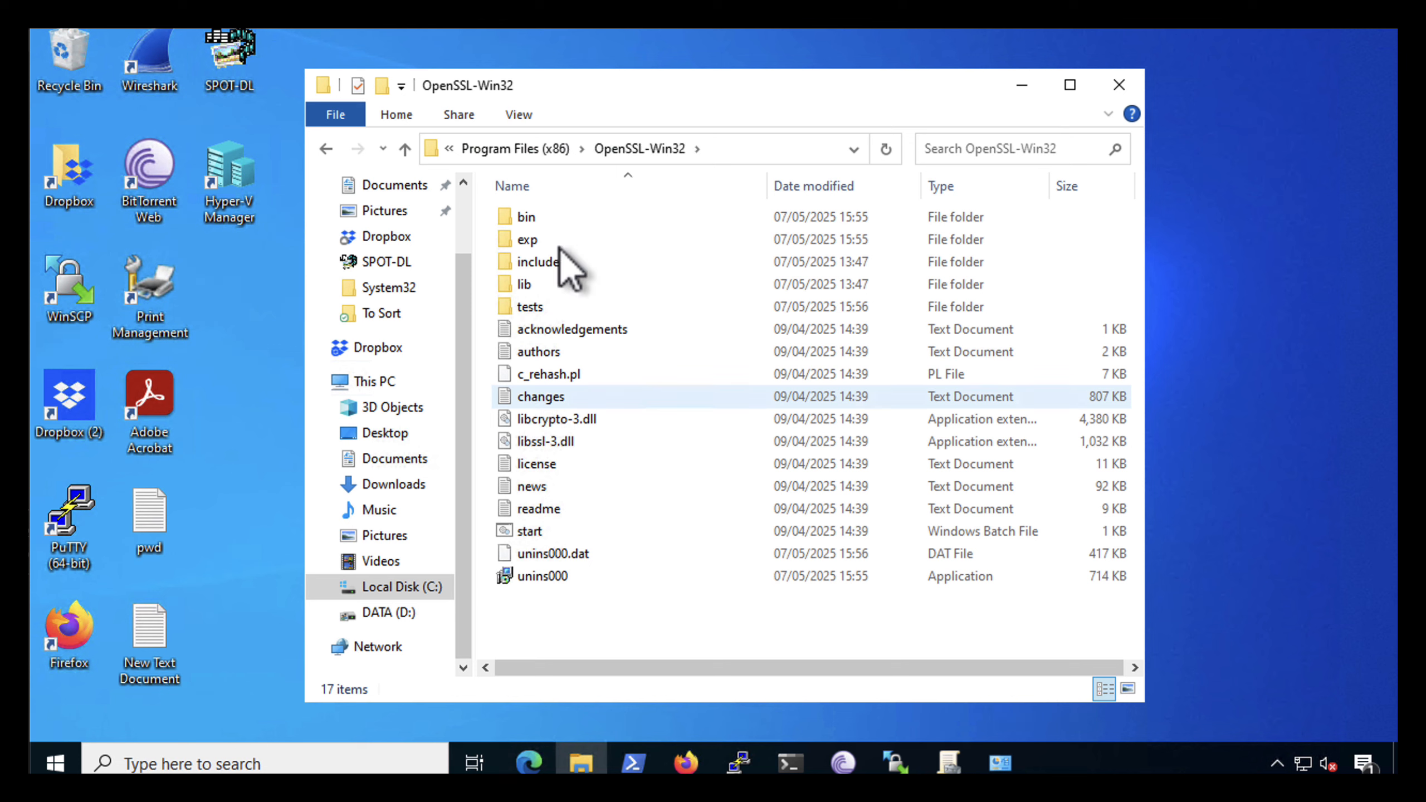
double_click(523, 221)
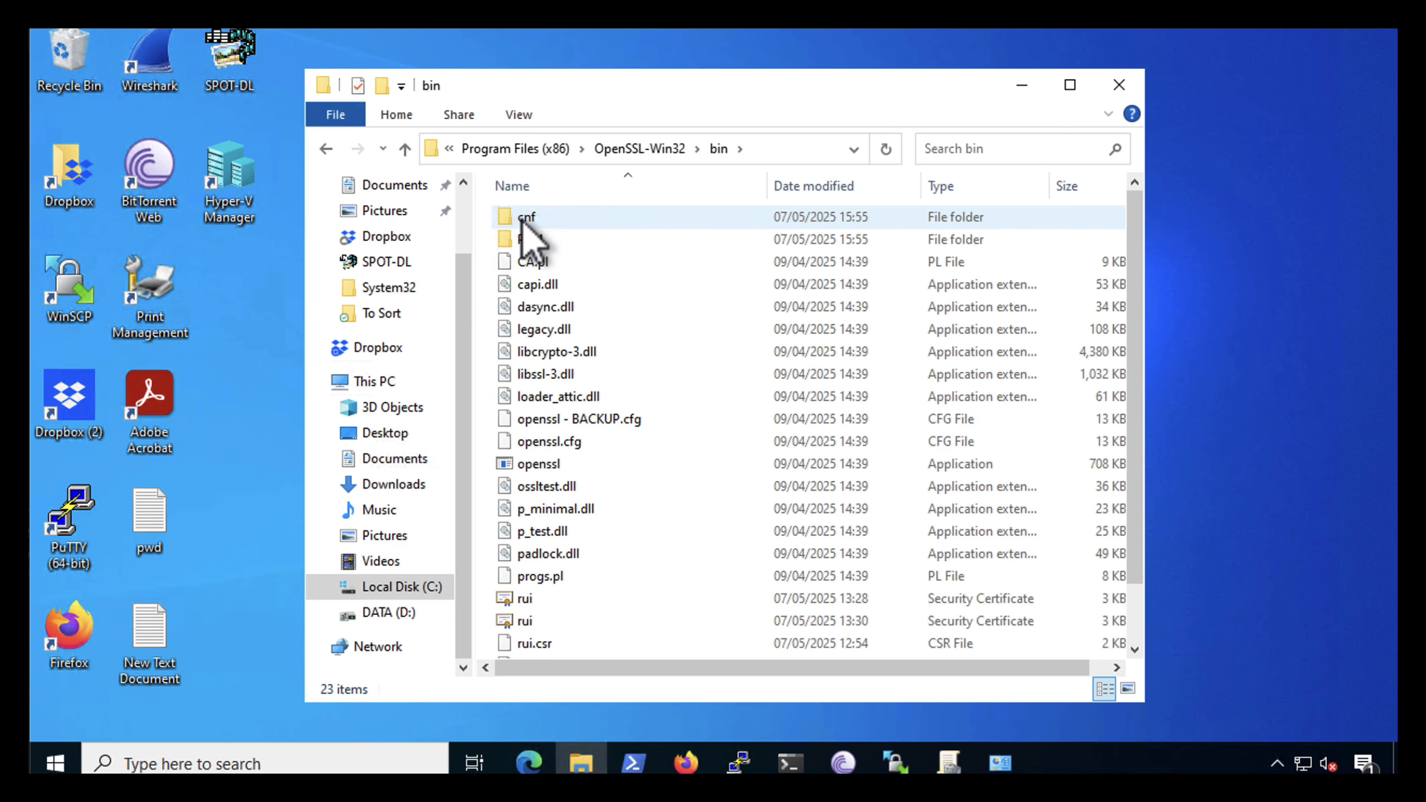
Delete the existing openssl - BACKUP.cfg file from the OpenSSL bin folder
click(554, 436)
right_click(548, 425)
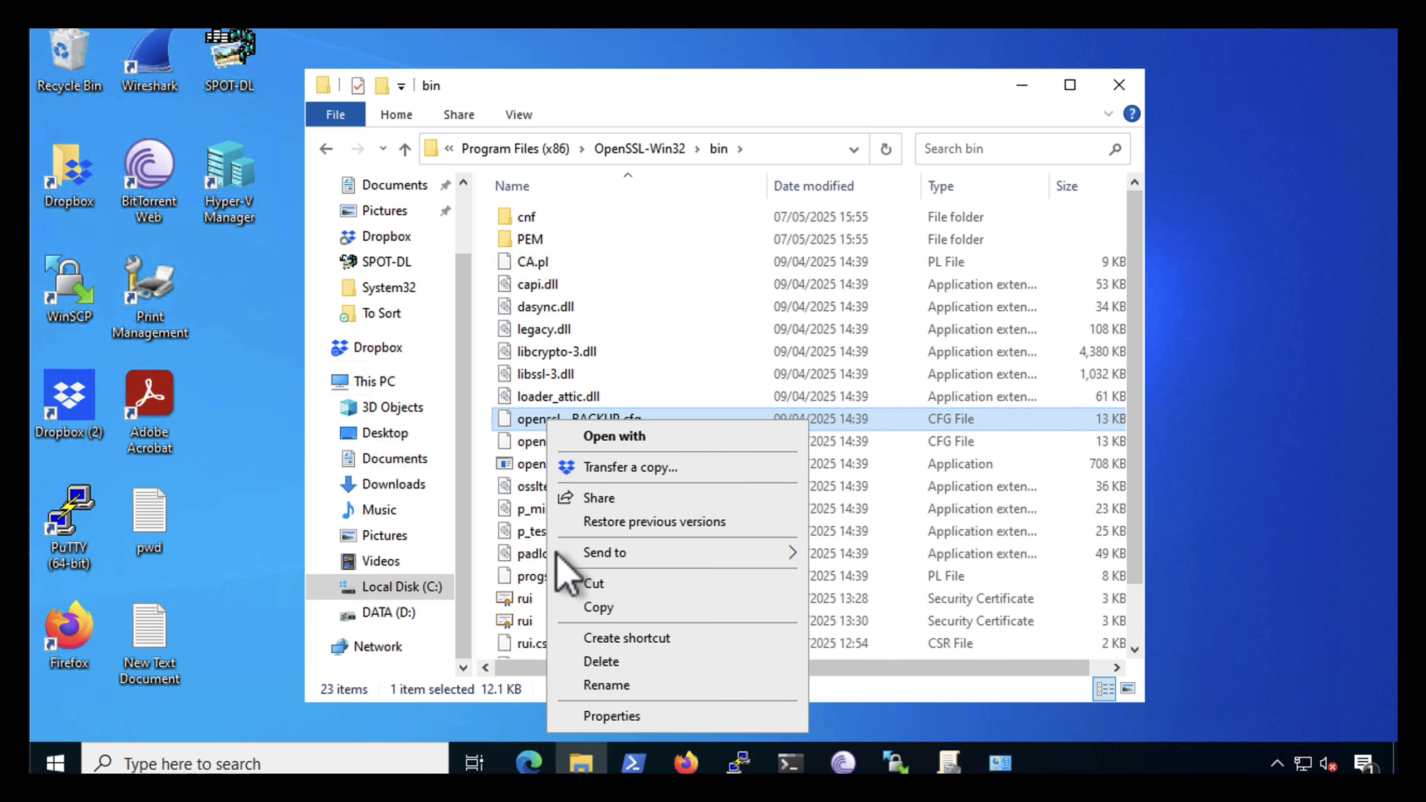
click(589, 662)
Make a copy of openssl.cfg within the same bin folder
click(505, 422)
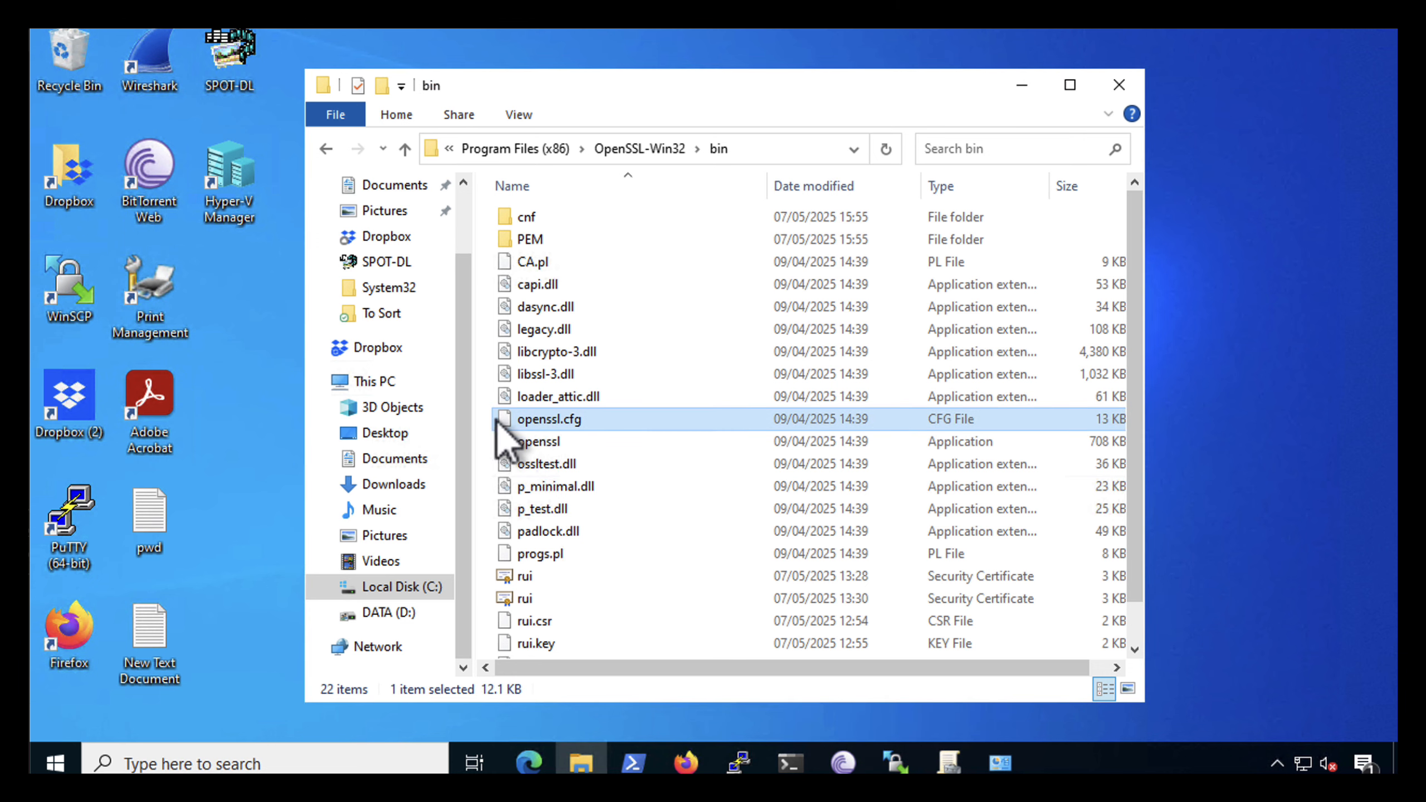
right_click(542, 425)
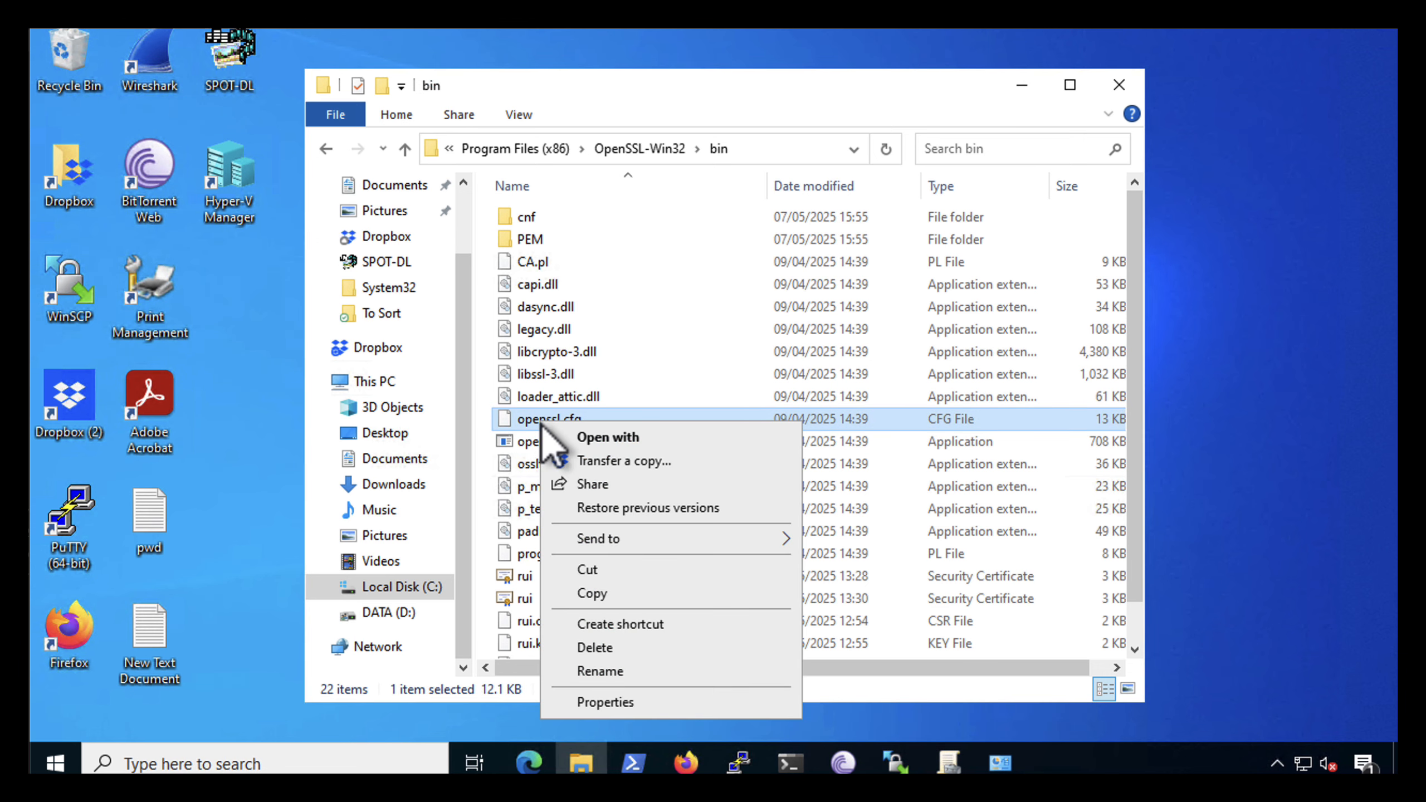
click(584, 592)
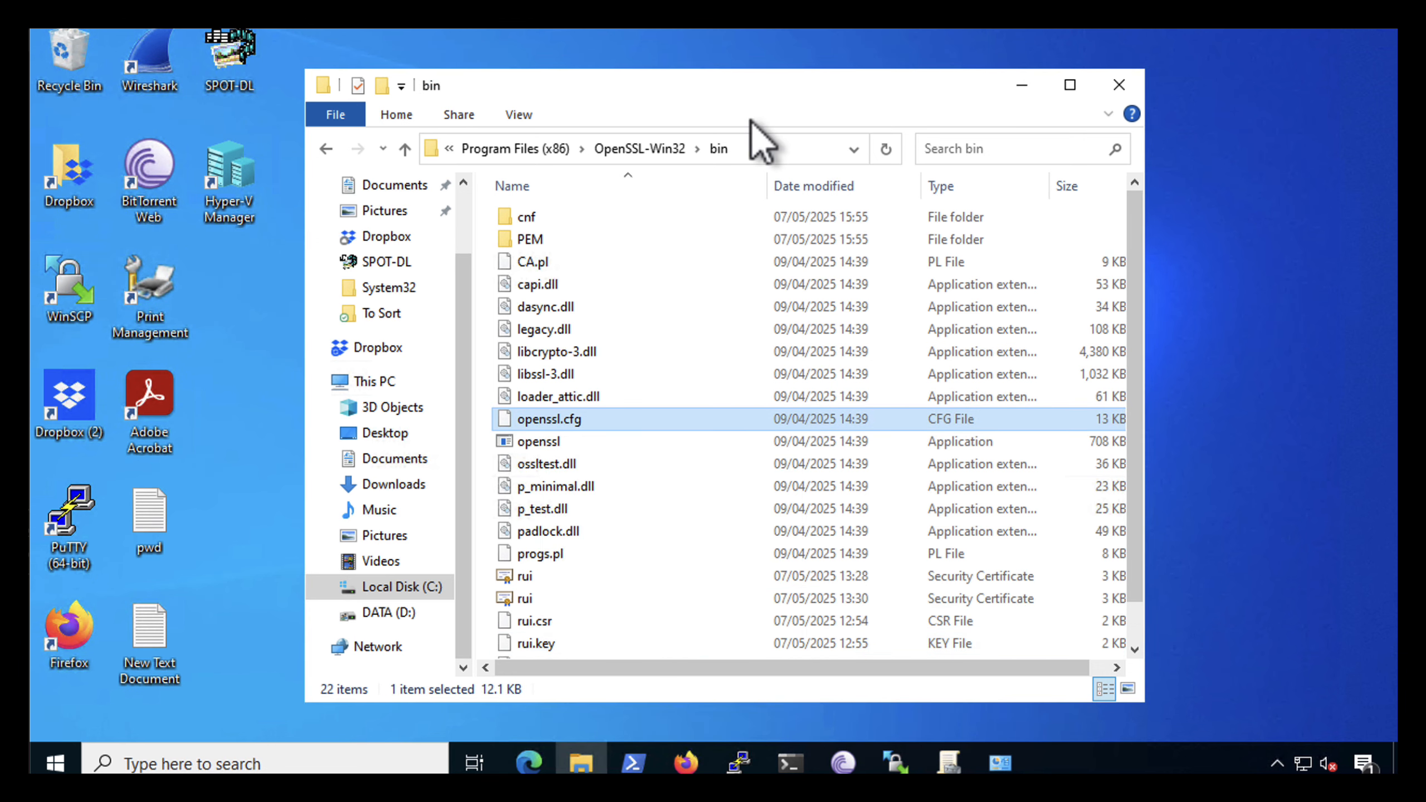
click(1071, 85)
right_click(1063, 475)
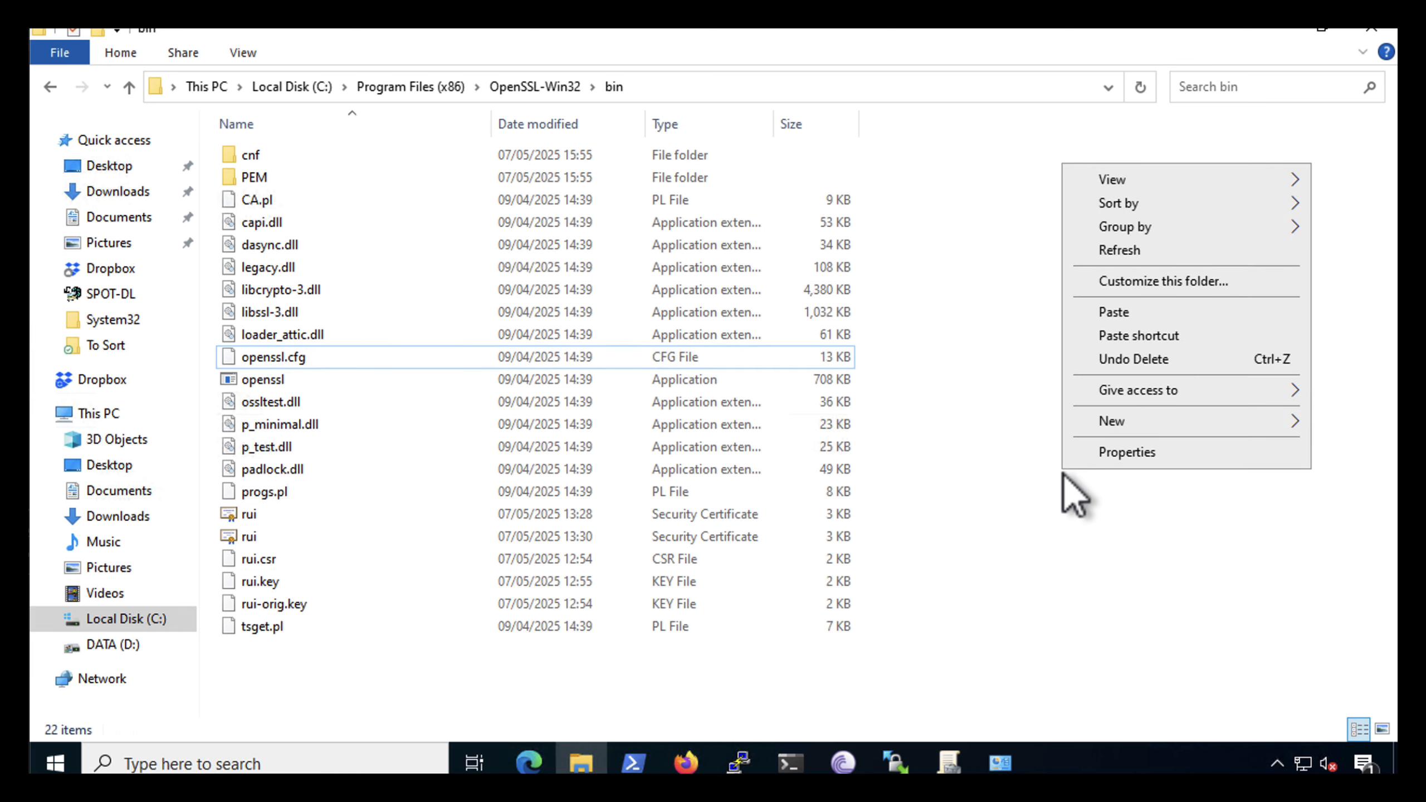
click(1108, 313)
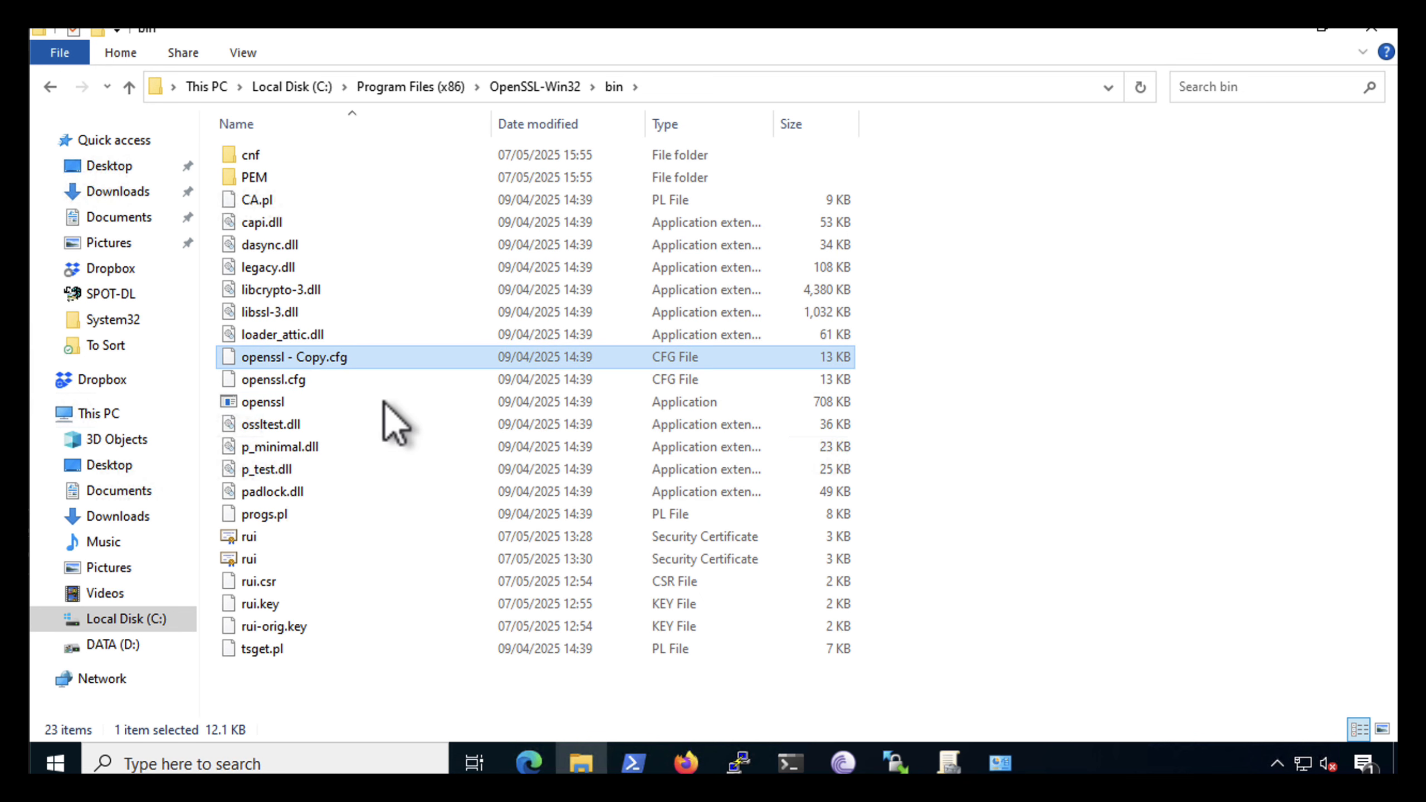
Rename the copied configuration file as openssl - BACKUP.cfg
click(311, 355)
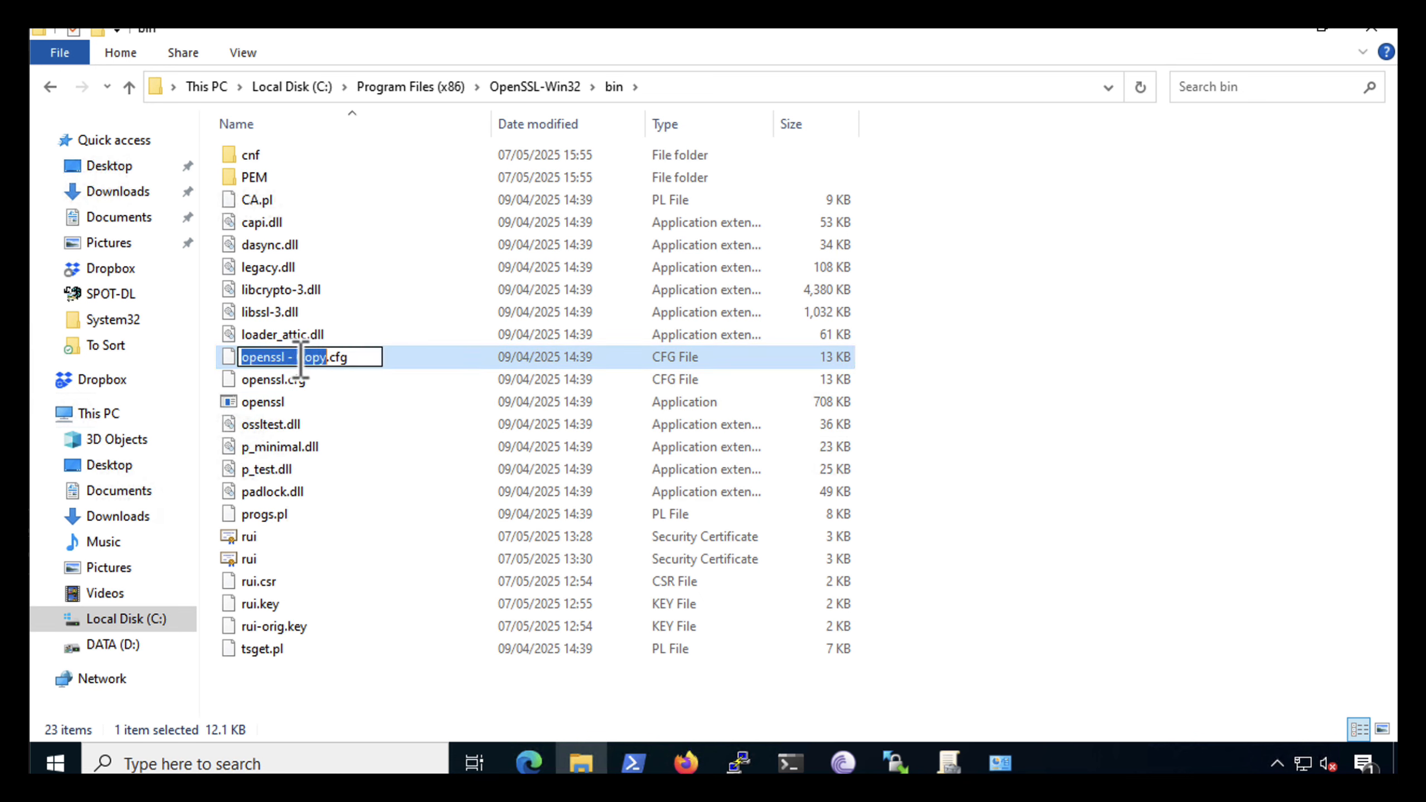
double_click(291, 356)
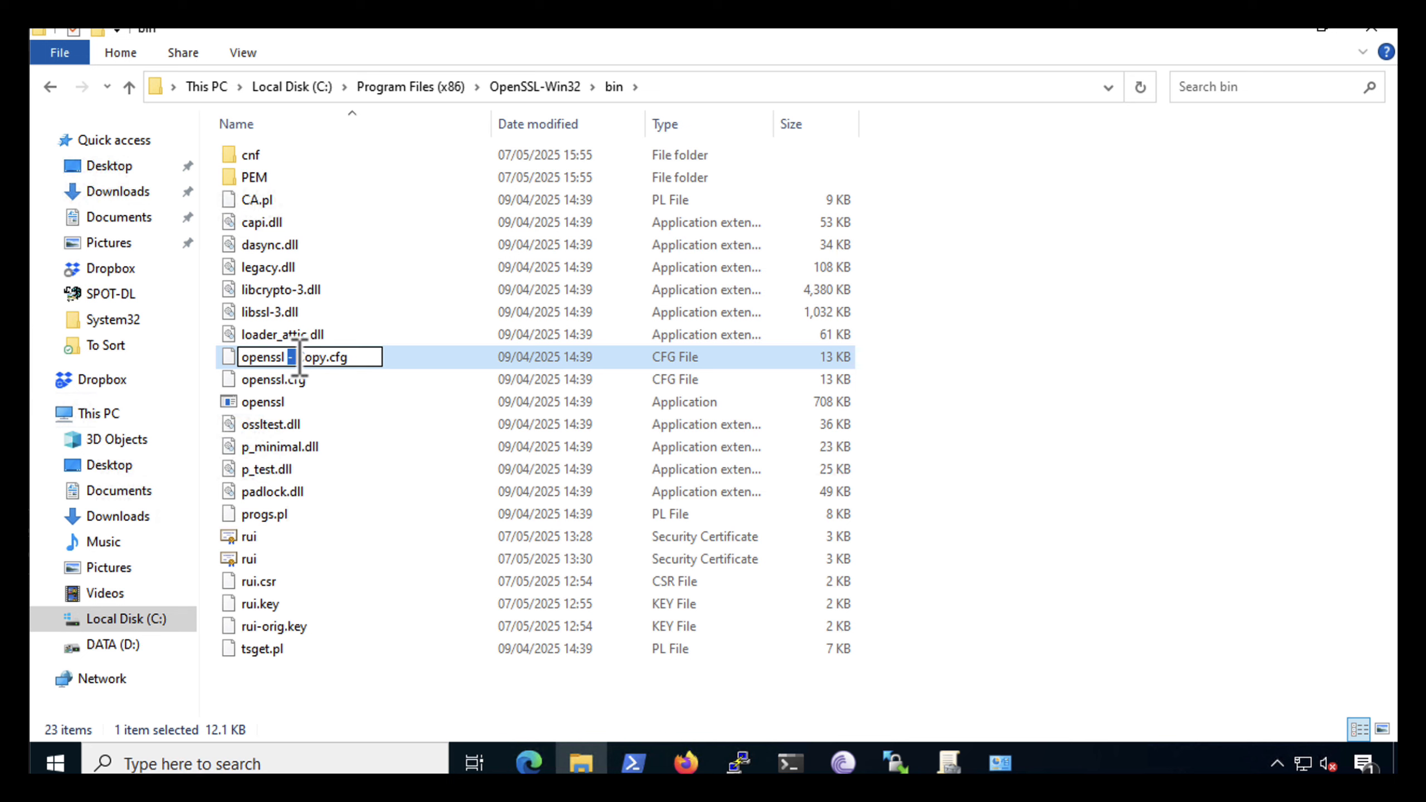
click(296, 357)
drag(301, 355, 382, 355)
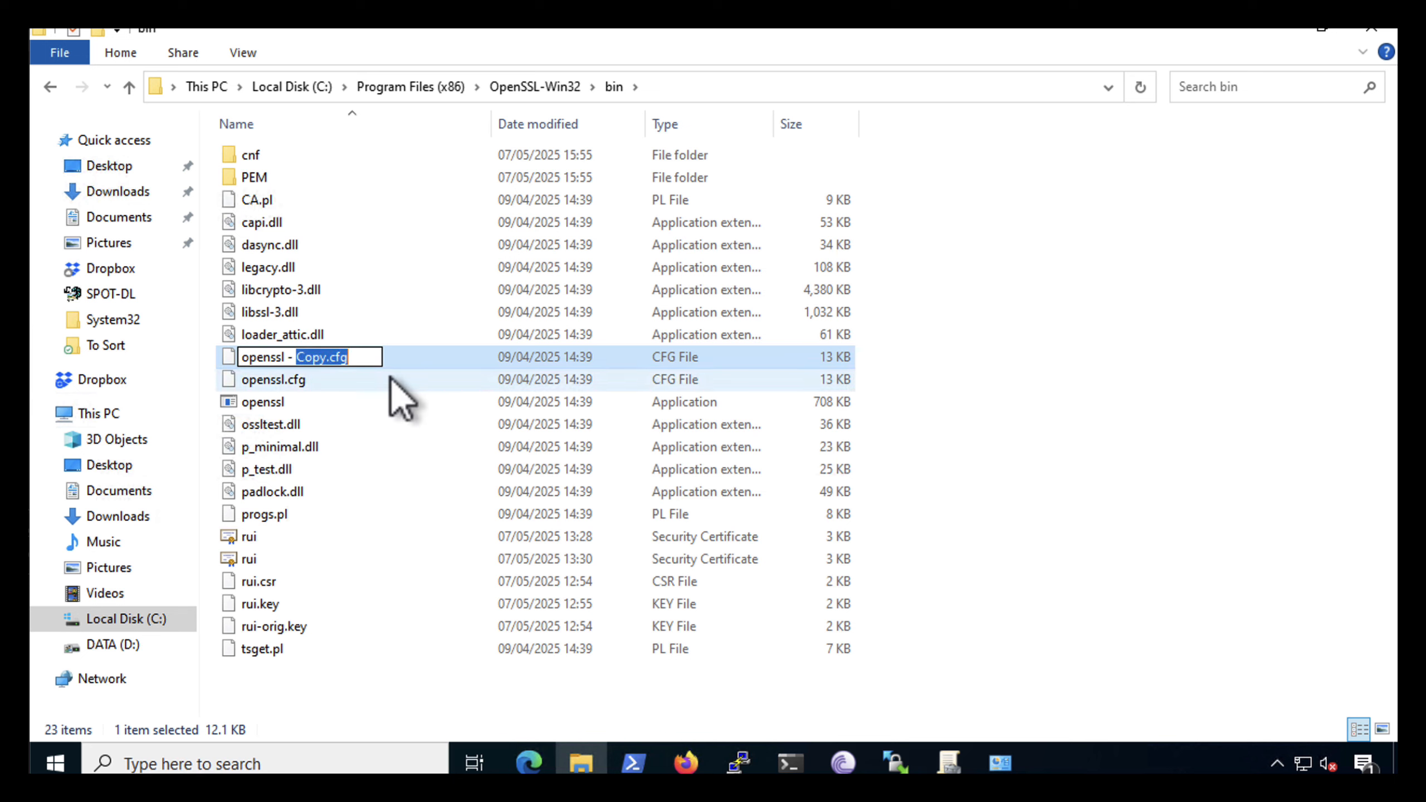
text(BACKUP)
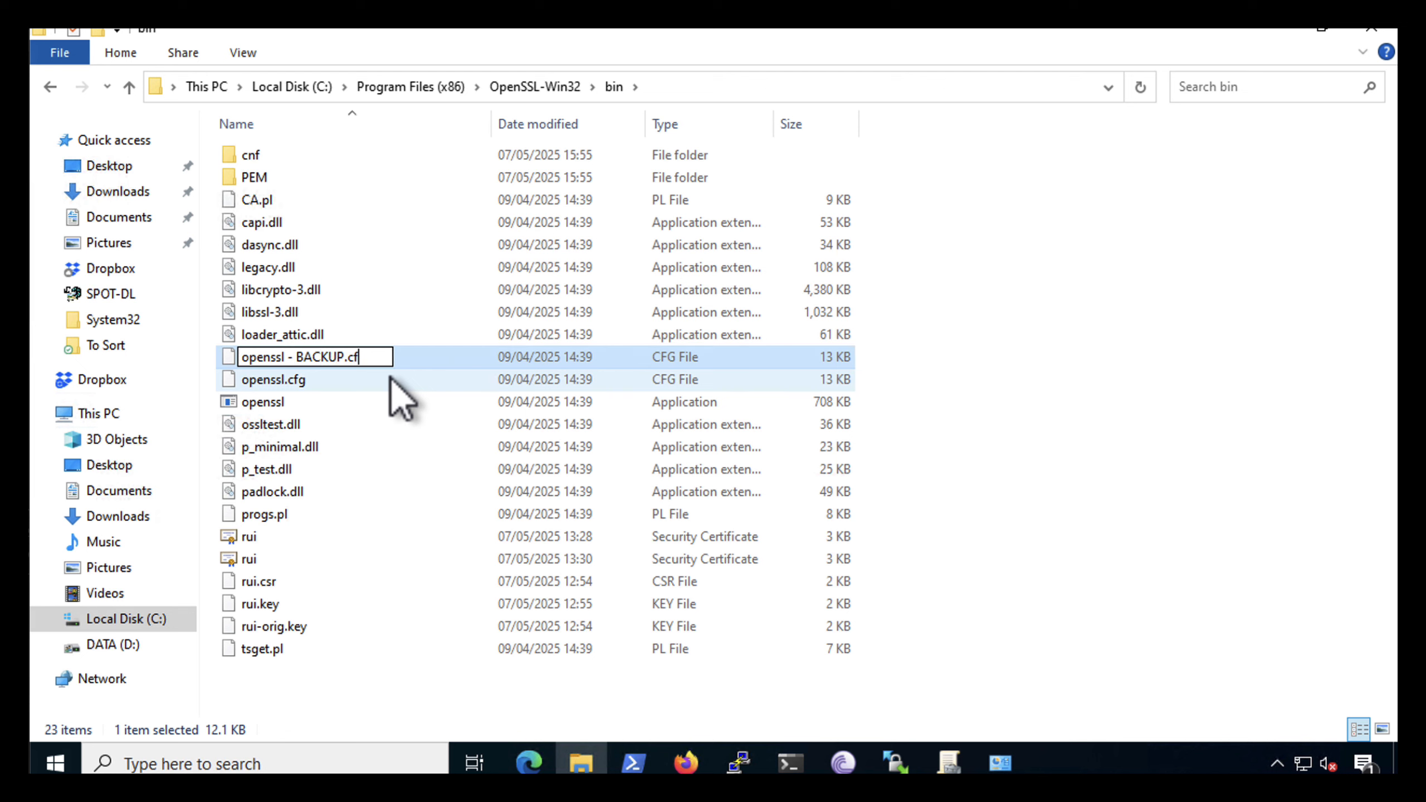
key(Return)
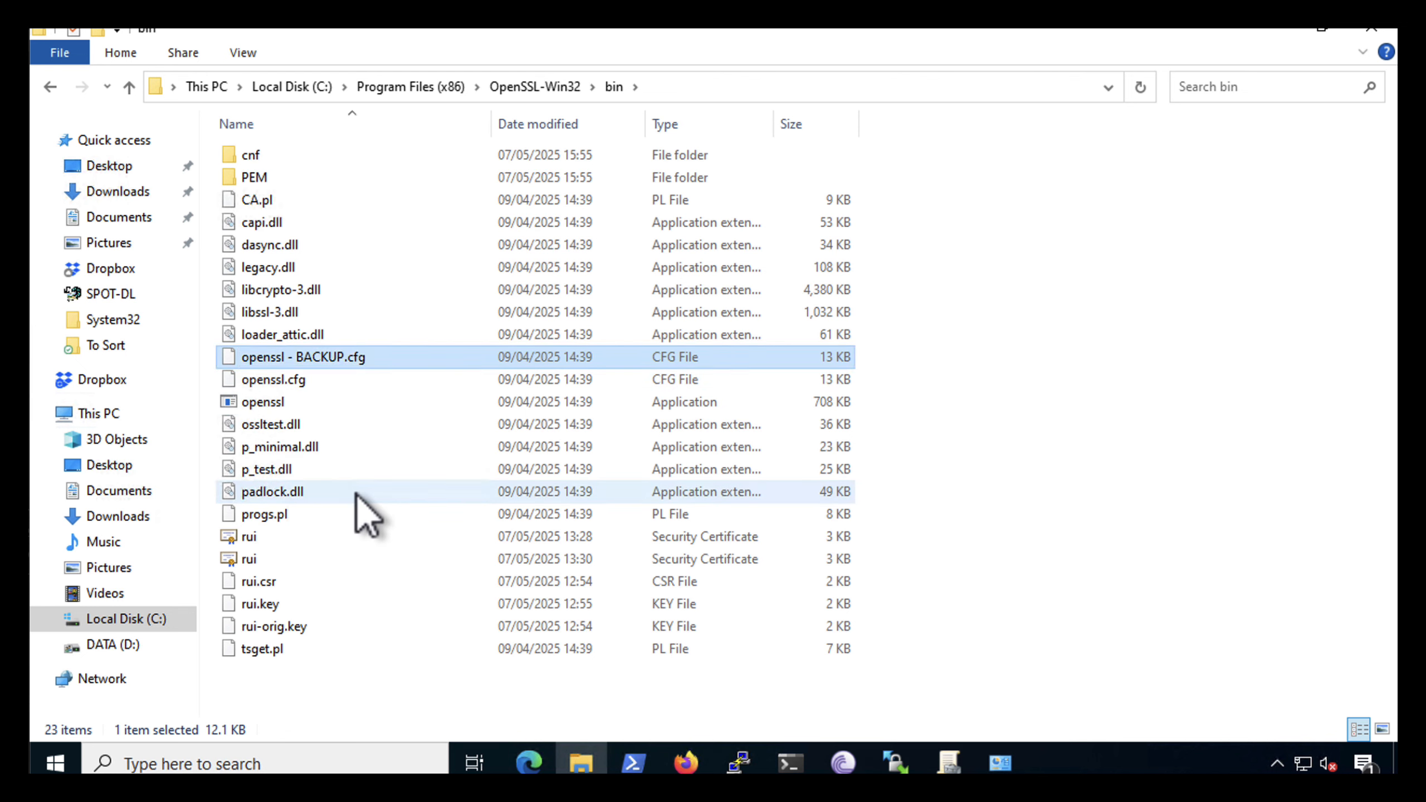
Open the original openssl.cfg in Notepad without making it the default app for .cfg files
click(272, 382)
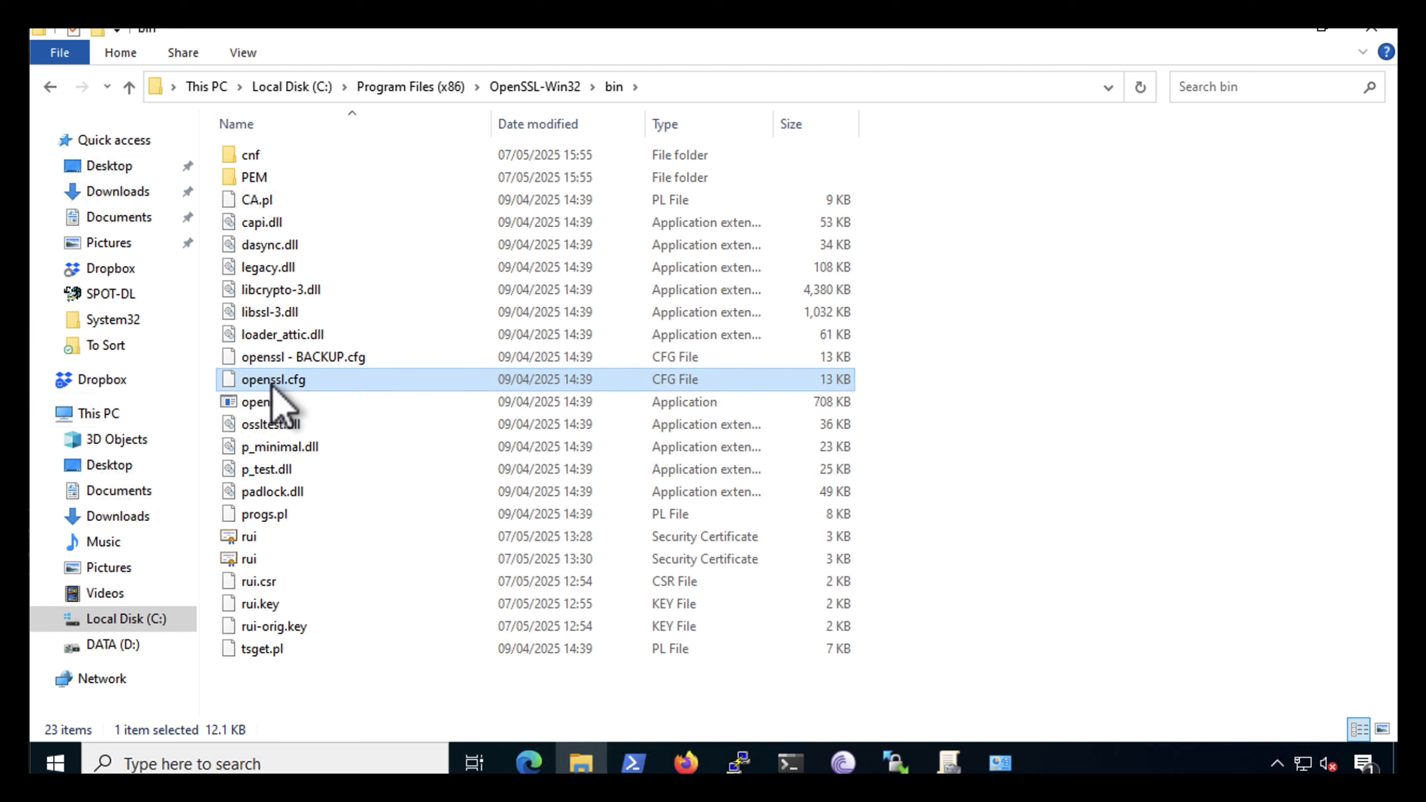
right_click(271, 386)
click(315, 401)
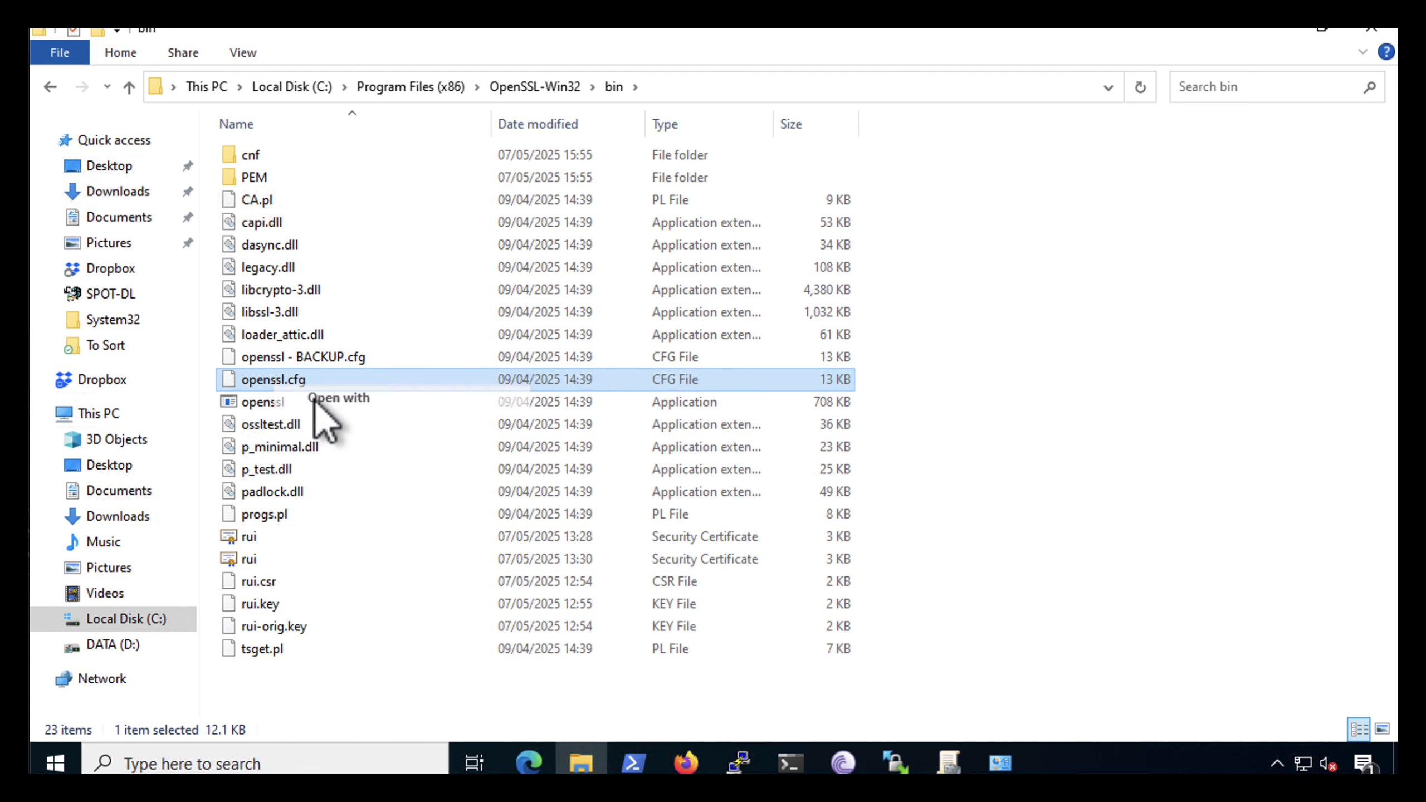
click(666, 291)
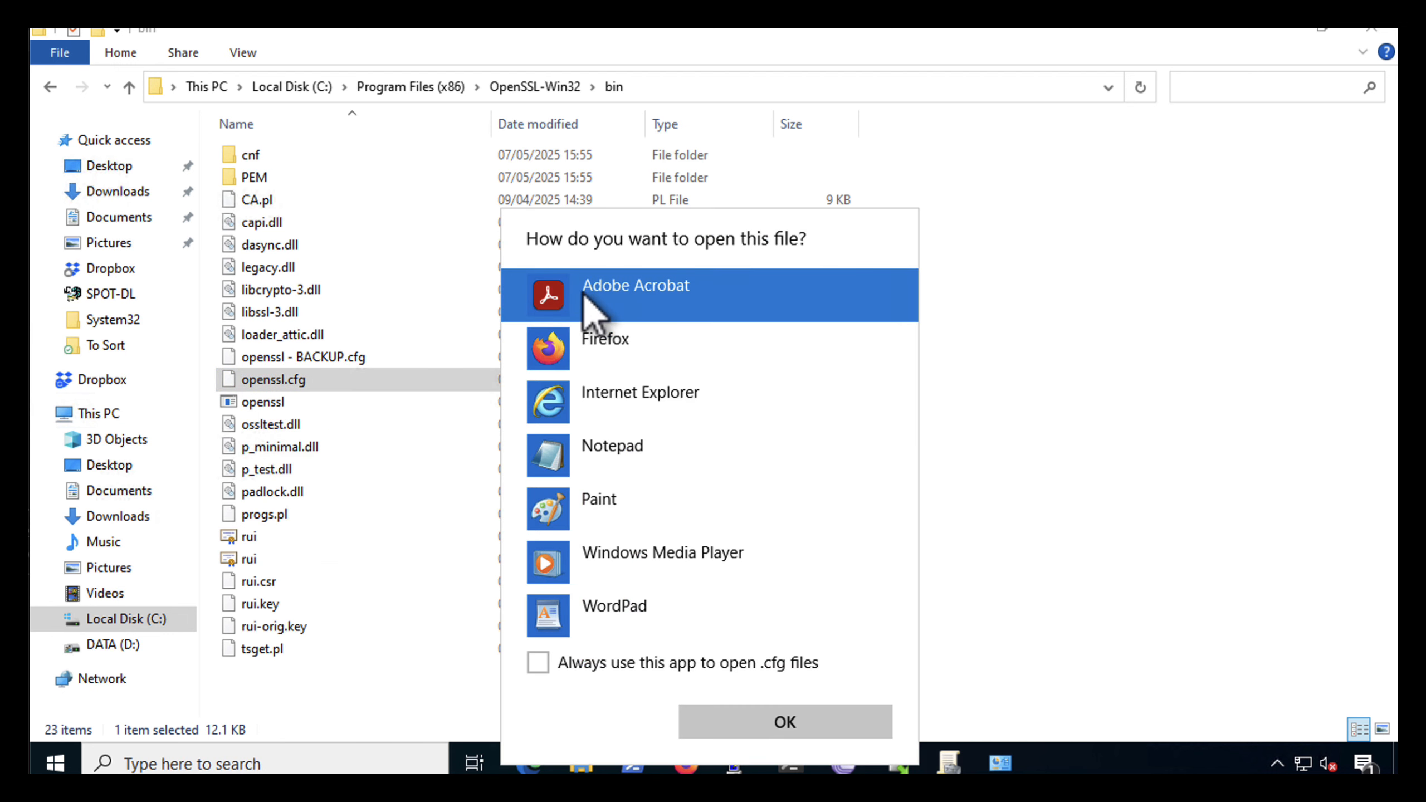
click(567, 453)
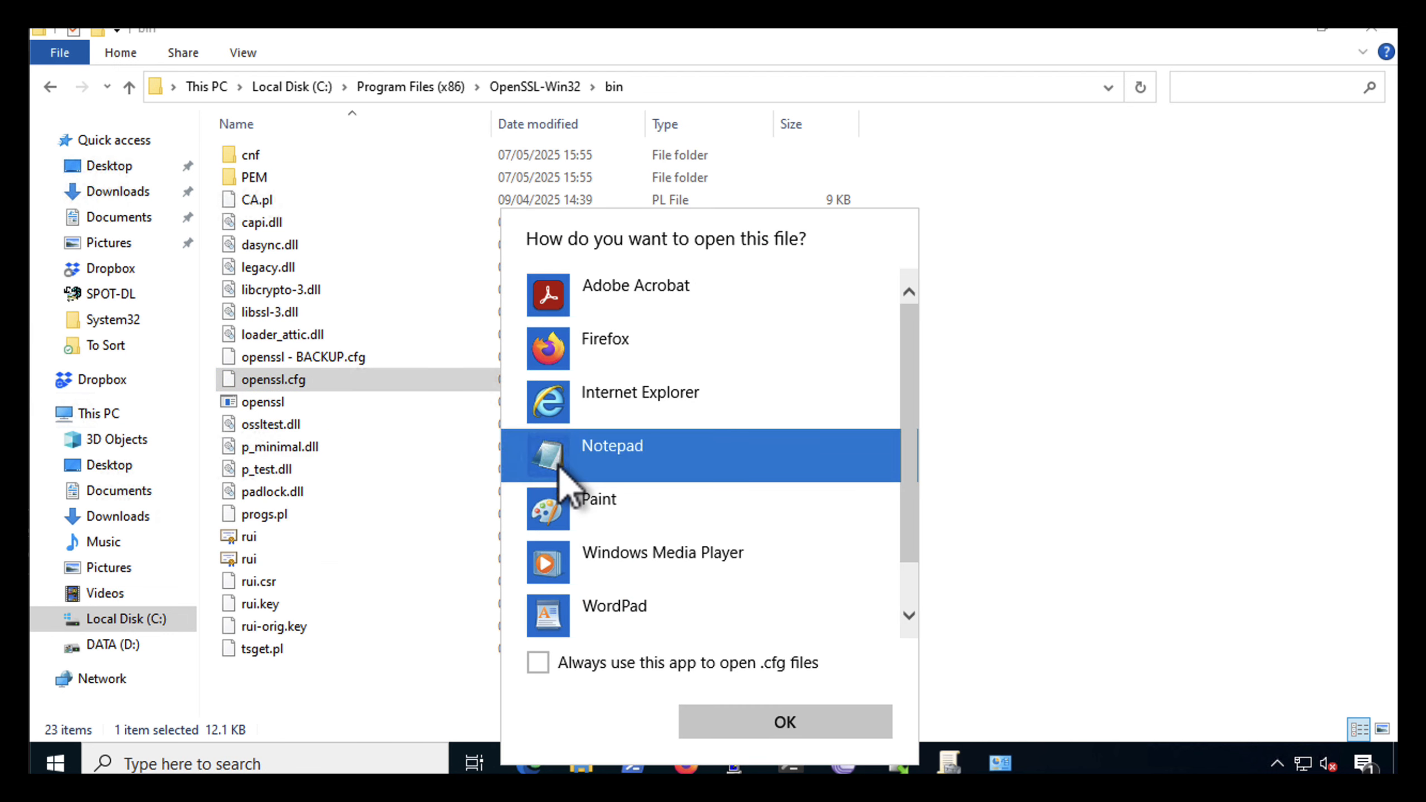
click(715, 723)
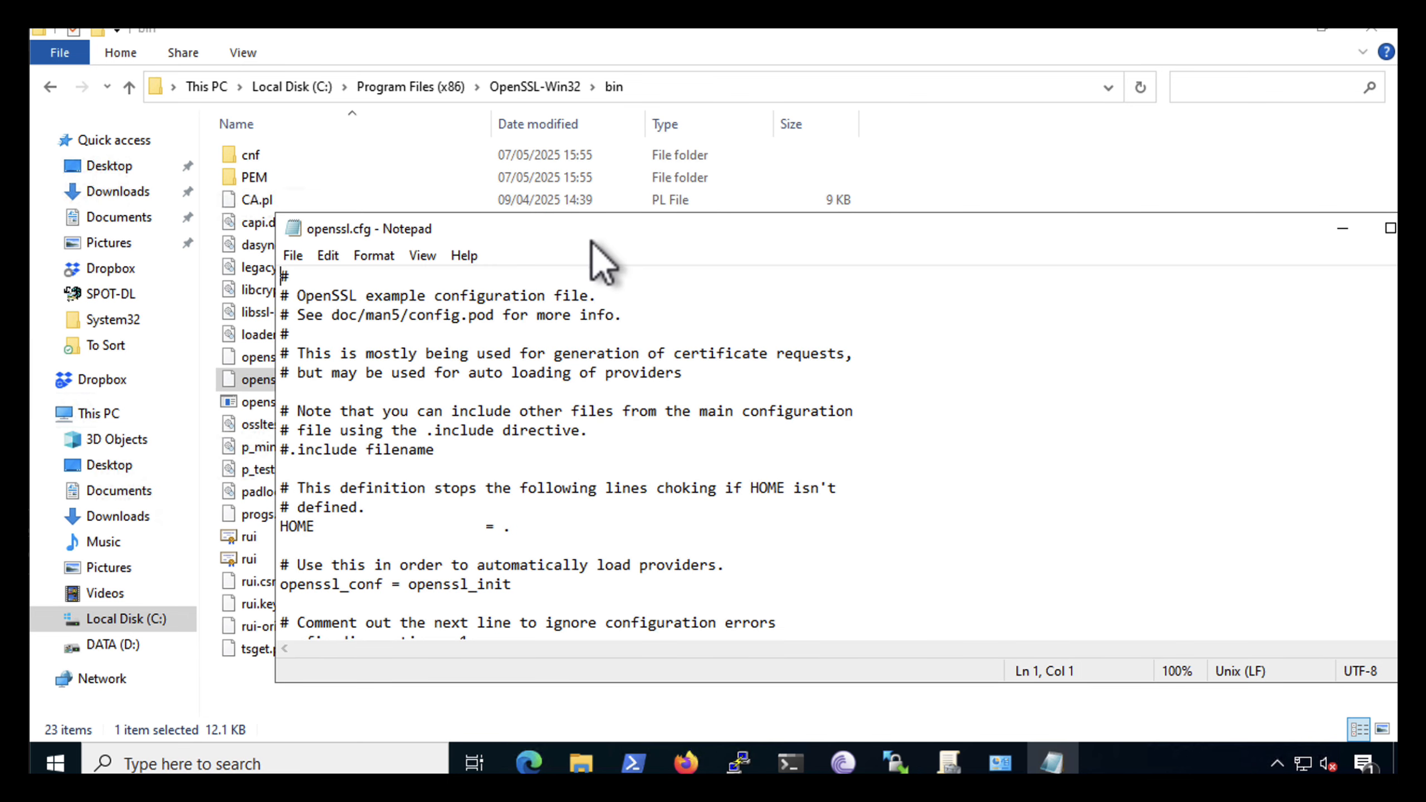
Replace the entire contents of openssl.cfg with the certificate request configuration for ESX-02.pnl.com from the clipboard
drag(587, 239, 505, 140)
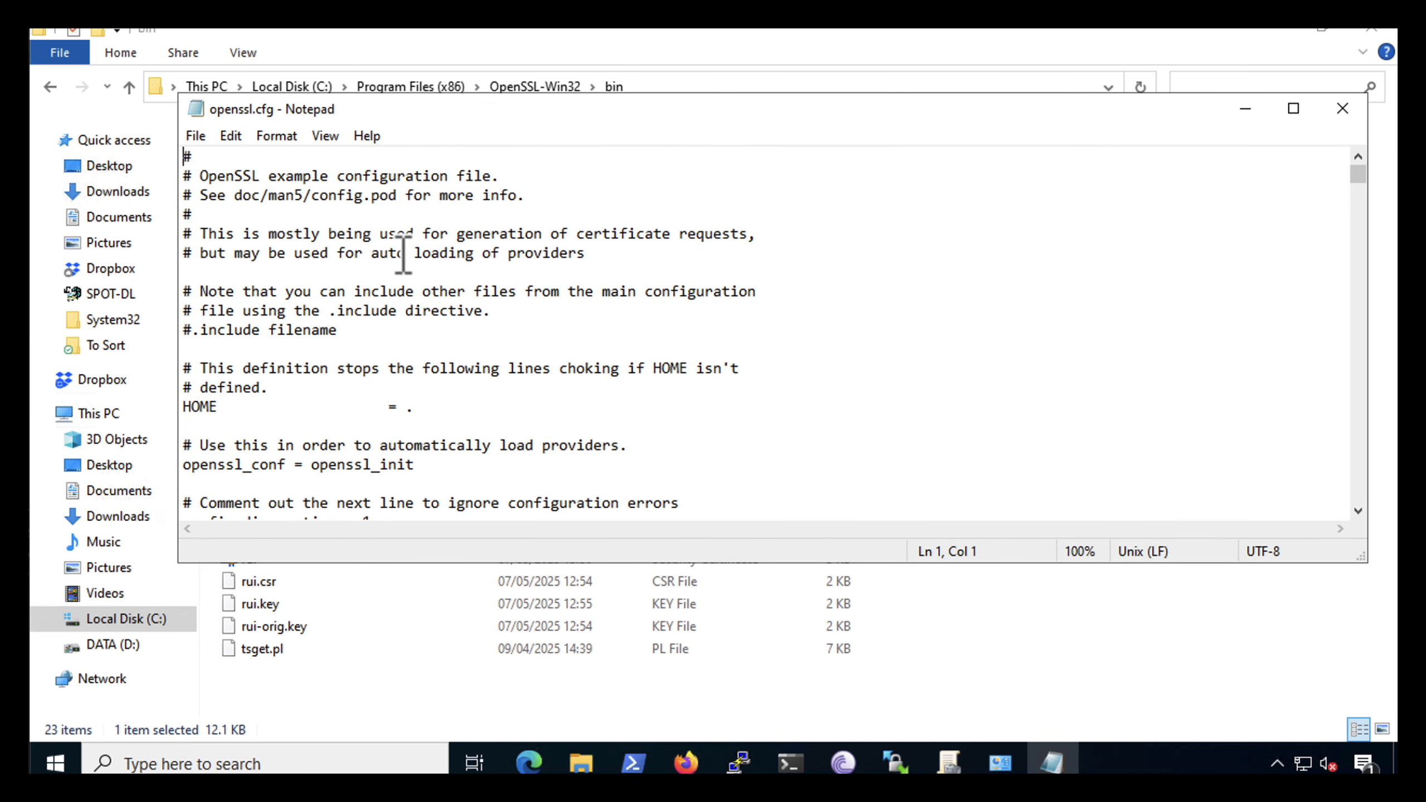
key(ctrl+a)
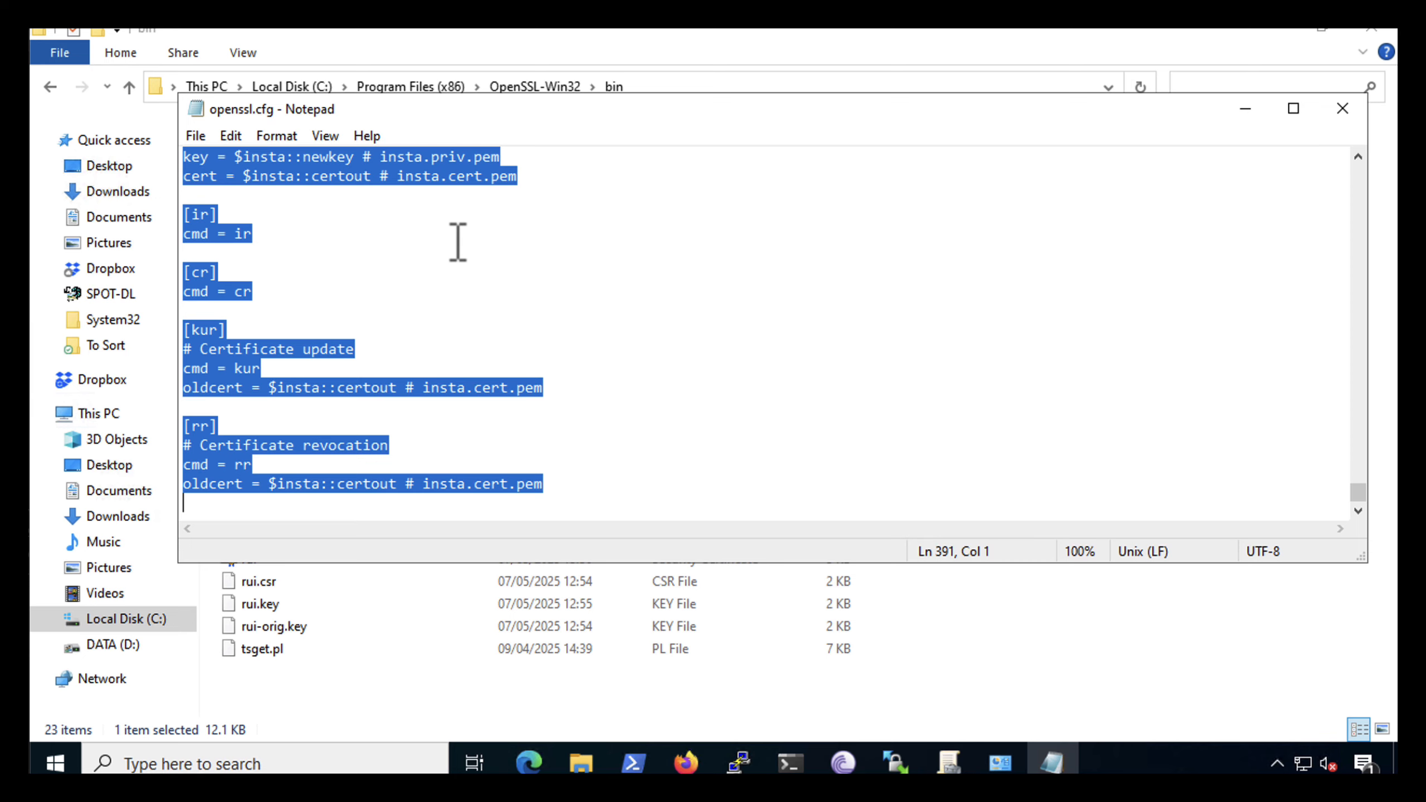
key(Delete)
drag(561, 110, 493, 122)
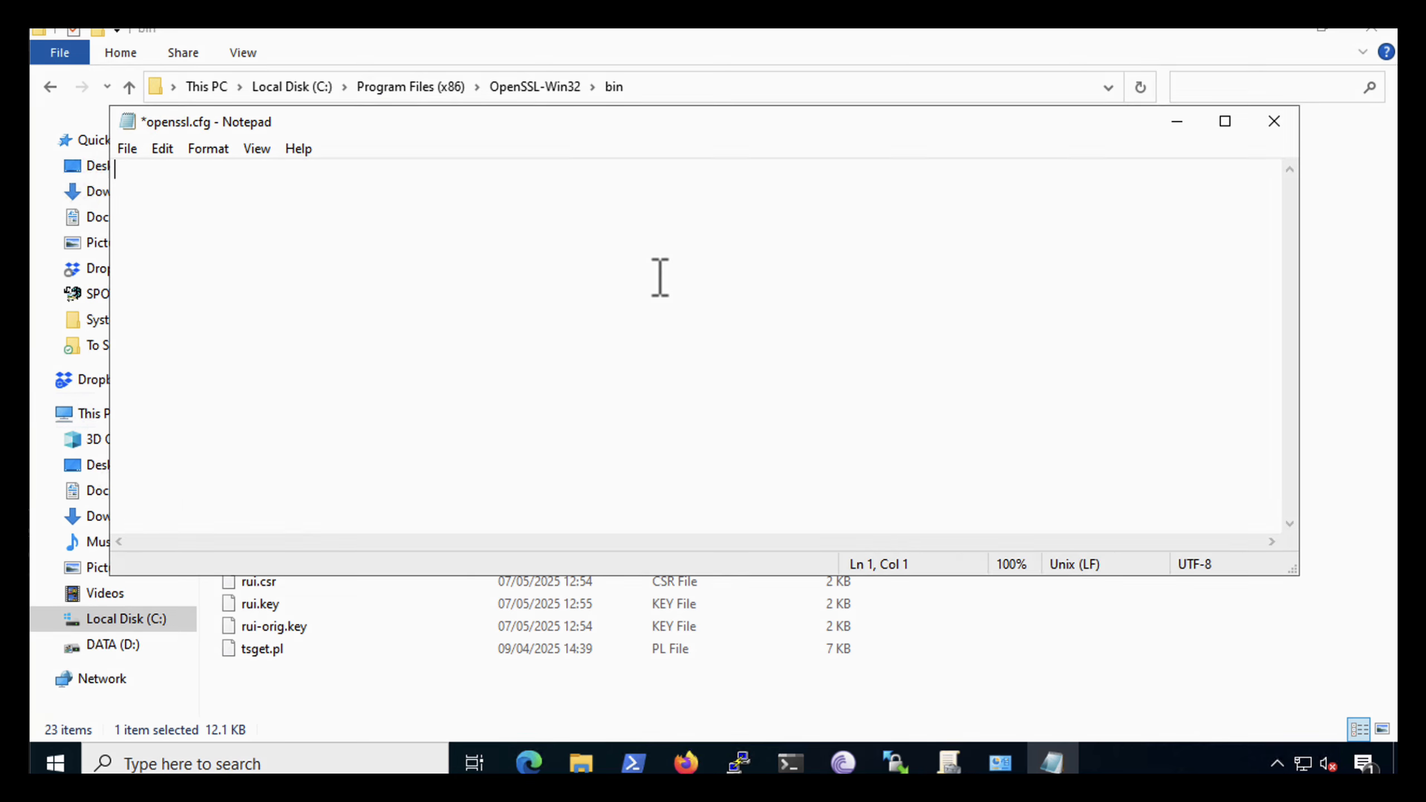
right_click(203, 186)
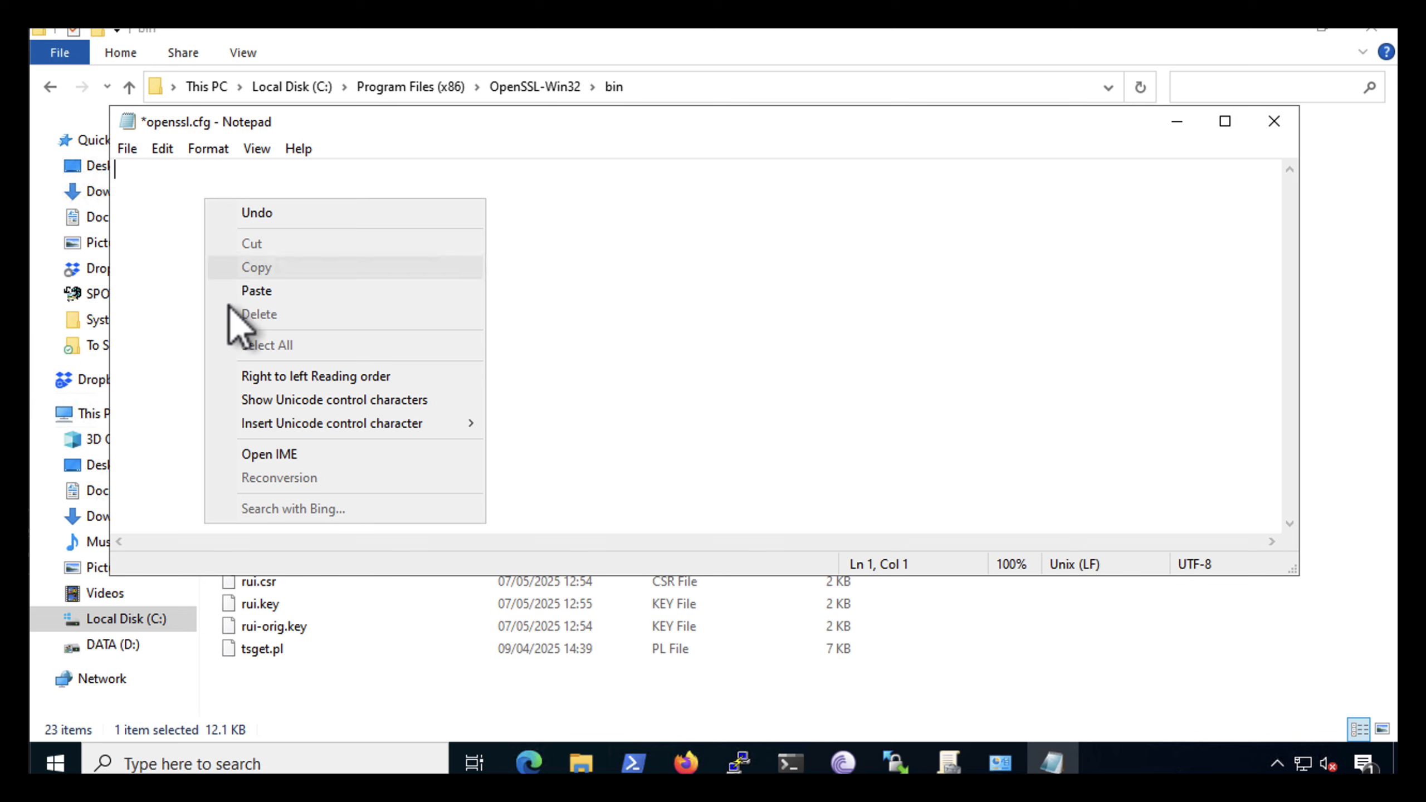
click(240, 291)
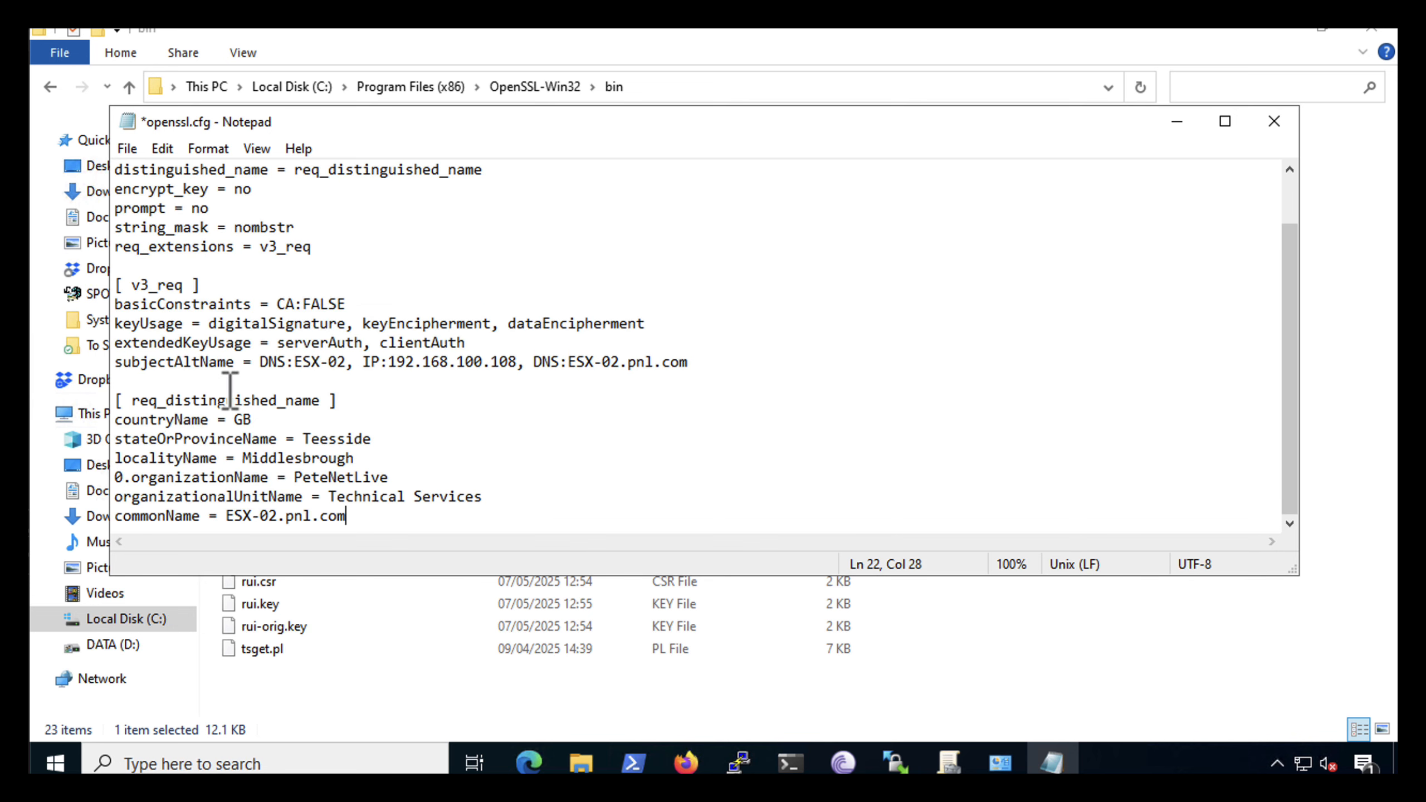
Review the pasted certificate request configuration, save openssl.cfg, and close the file
scroll(230, 390, up, 1)
scroll(230, 391, down, 1)
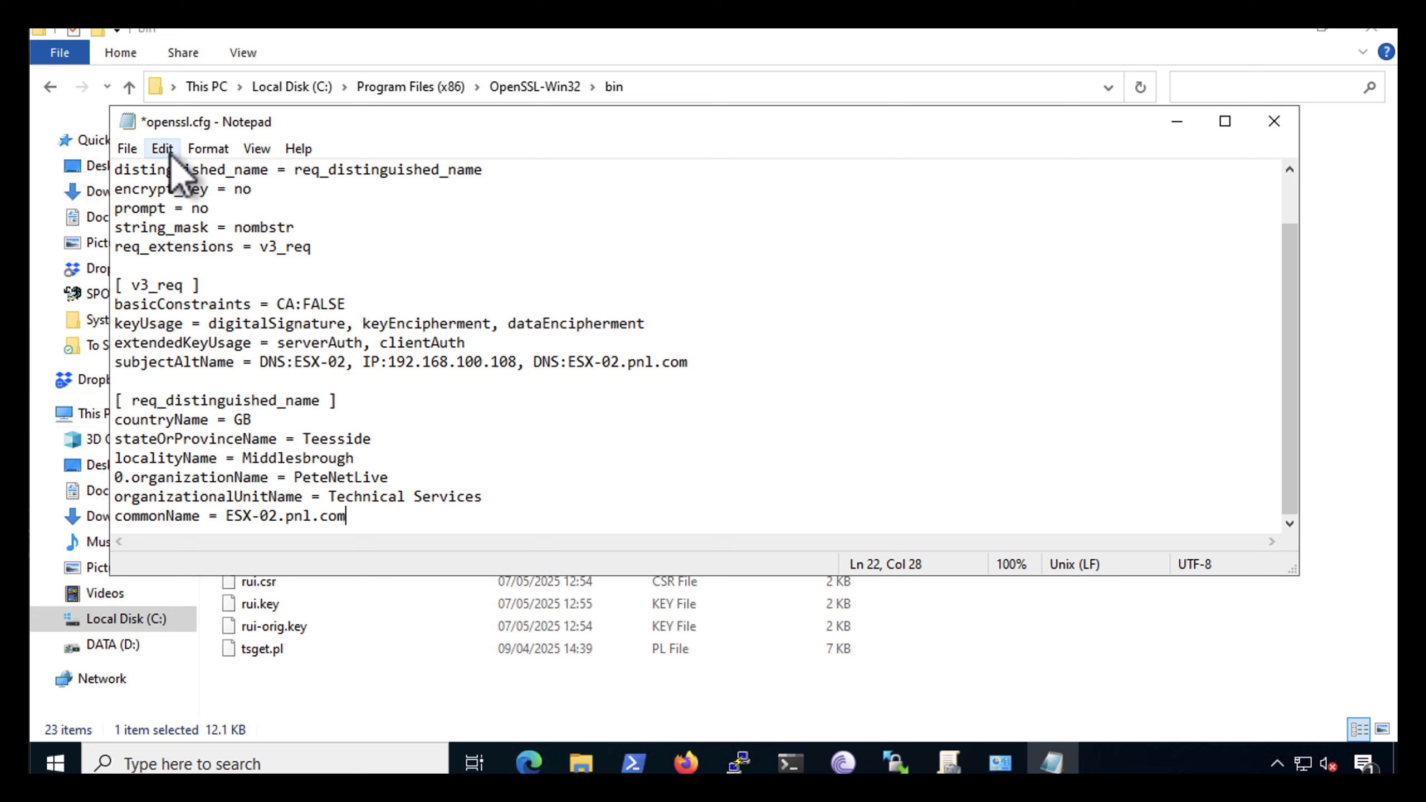
click(129, 150)
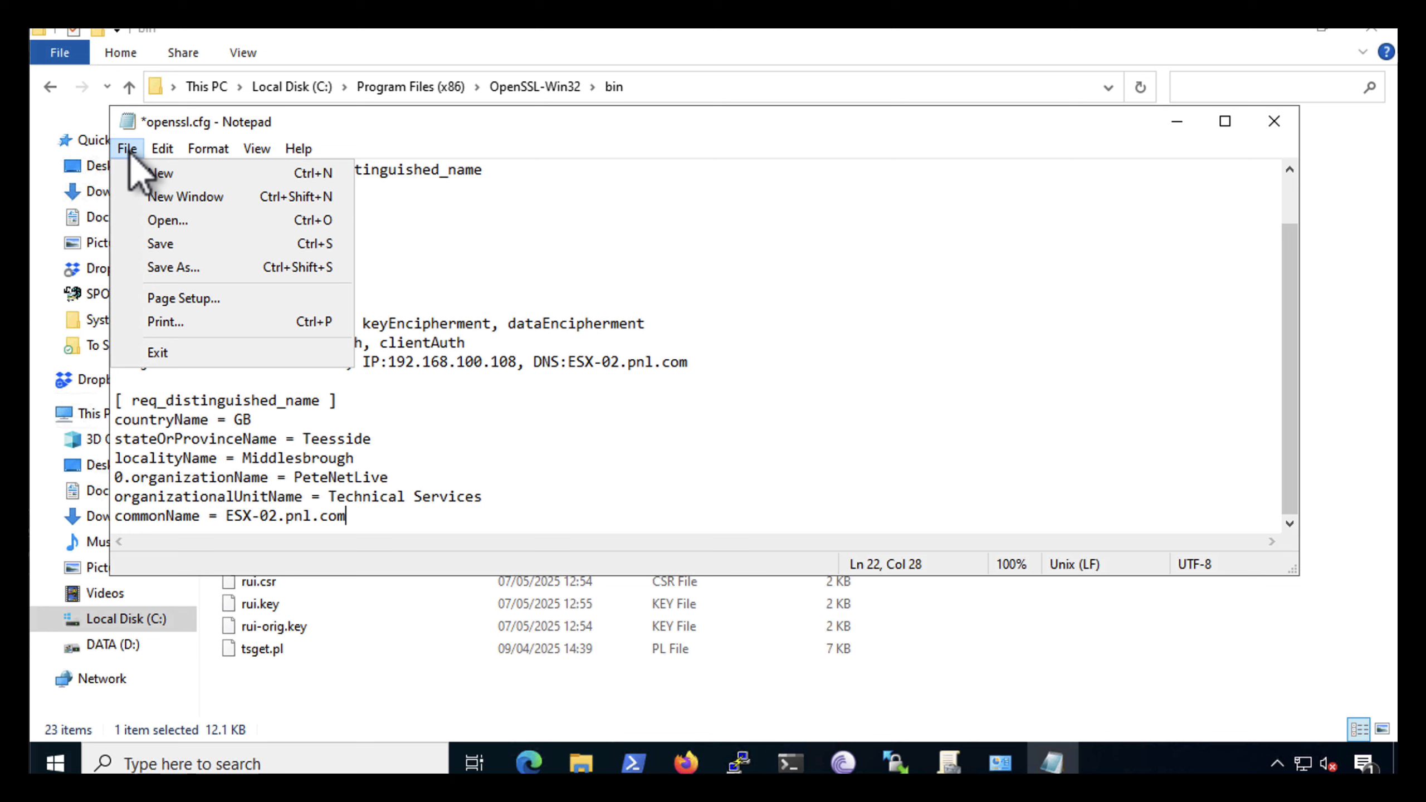
click(135, 247)
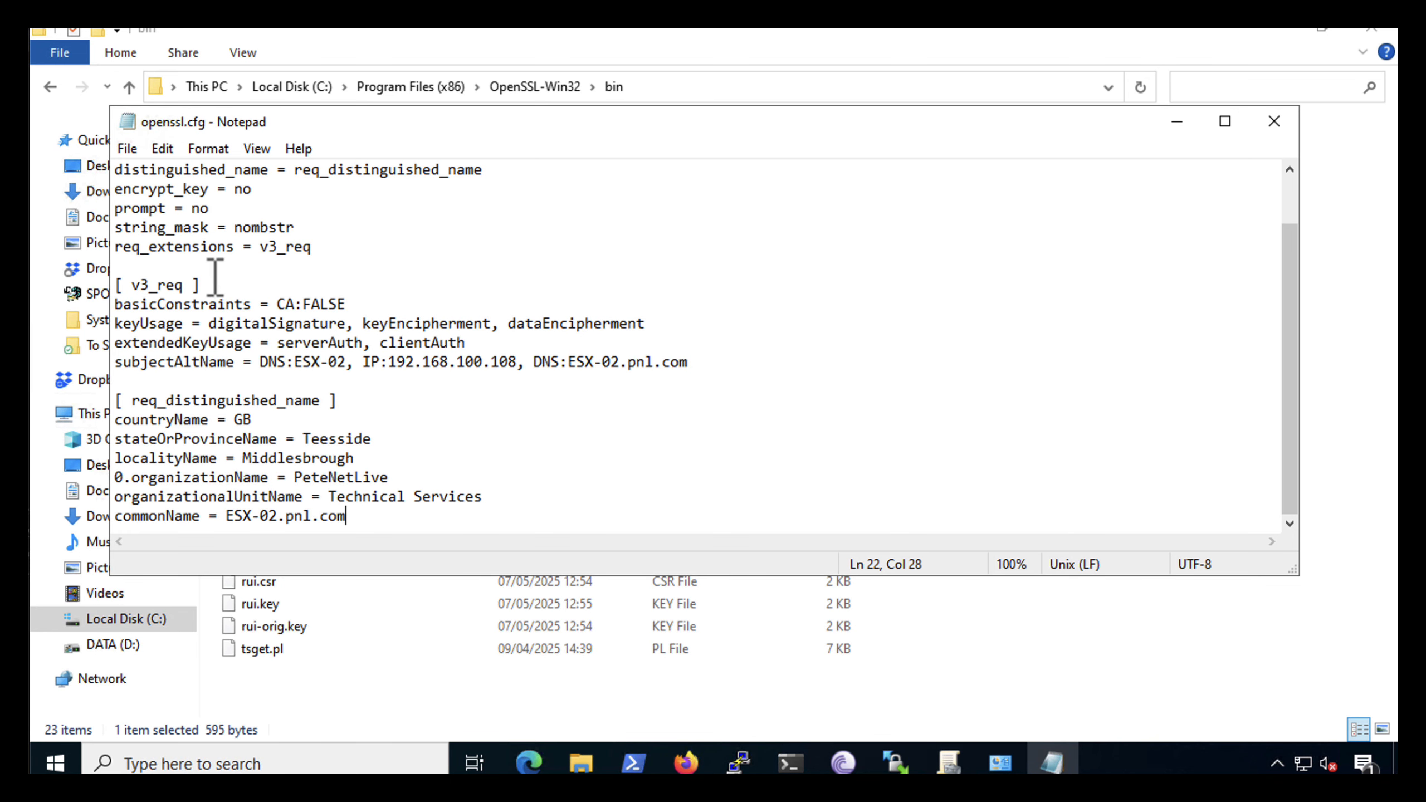
click(1274, 122)
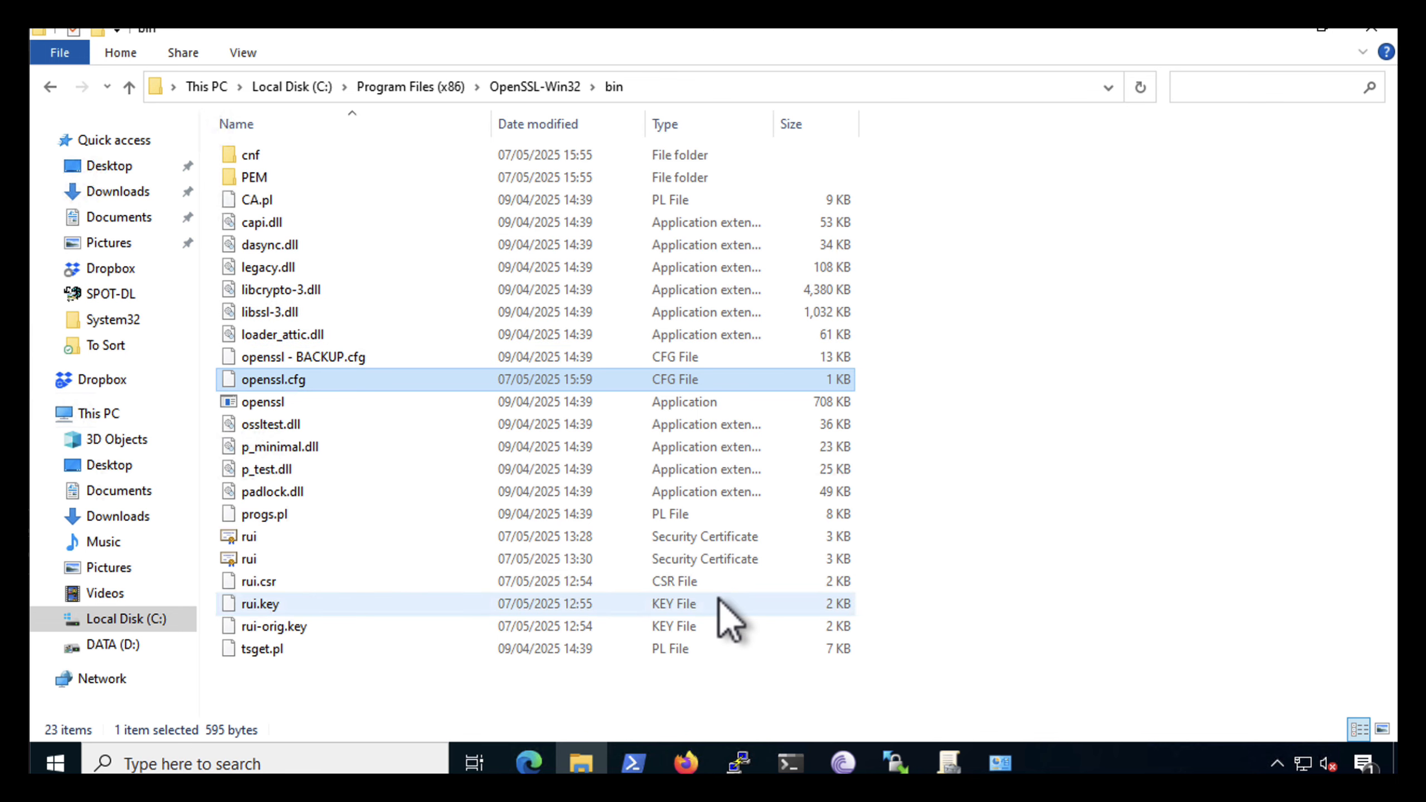
Copy the address of the OpenSSL-Win32 bin folder to the clipboard
click(786, 683)
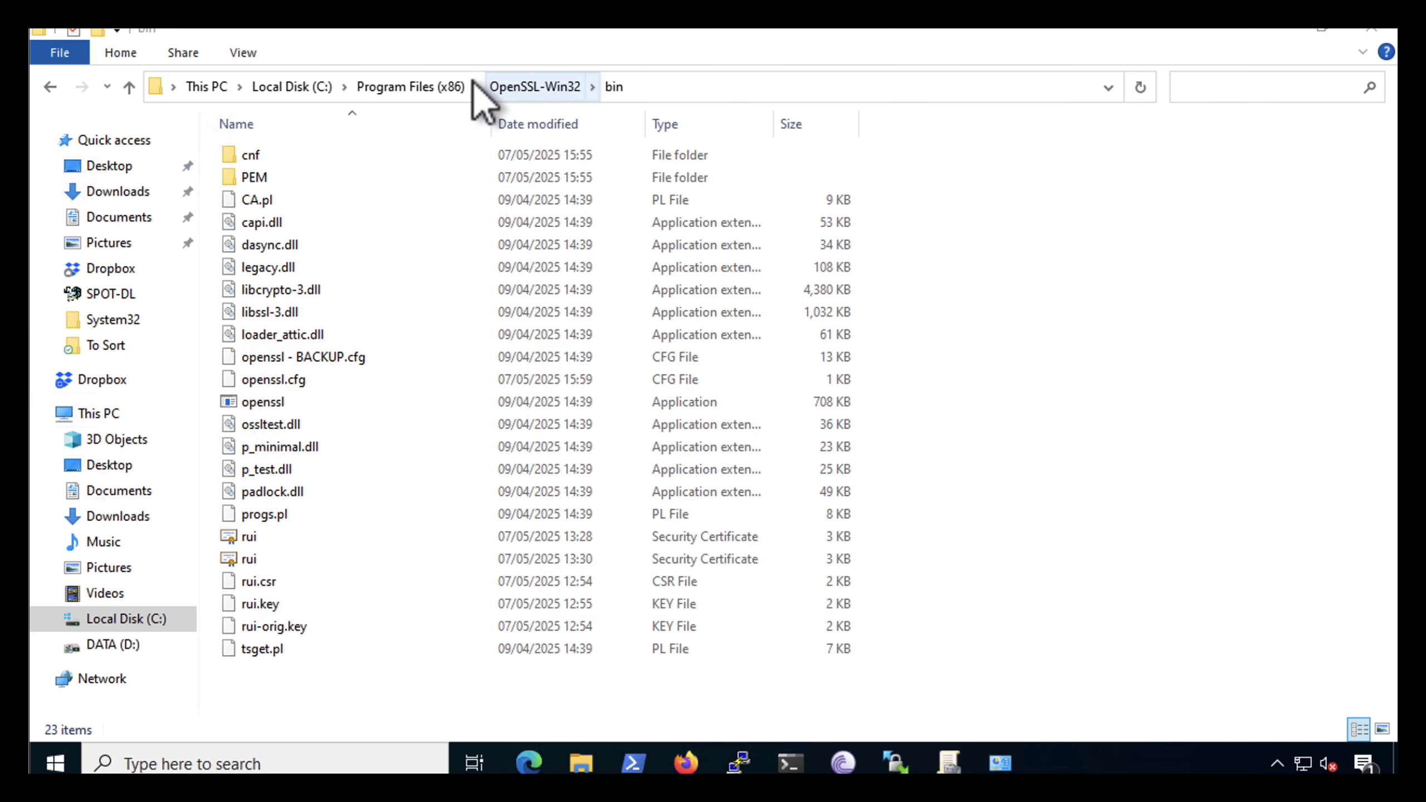
click(523, 90)
right_click(523, 88)
click(584, 125)
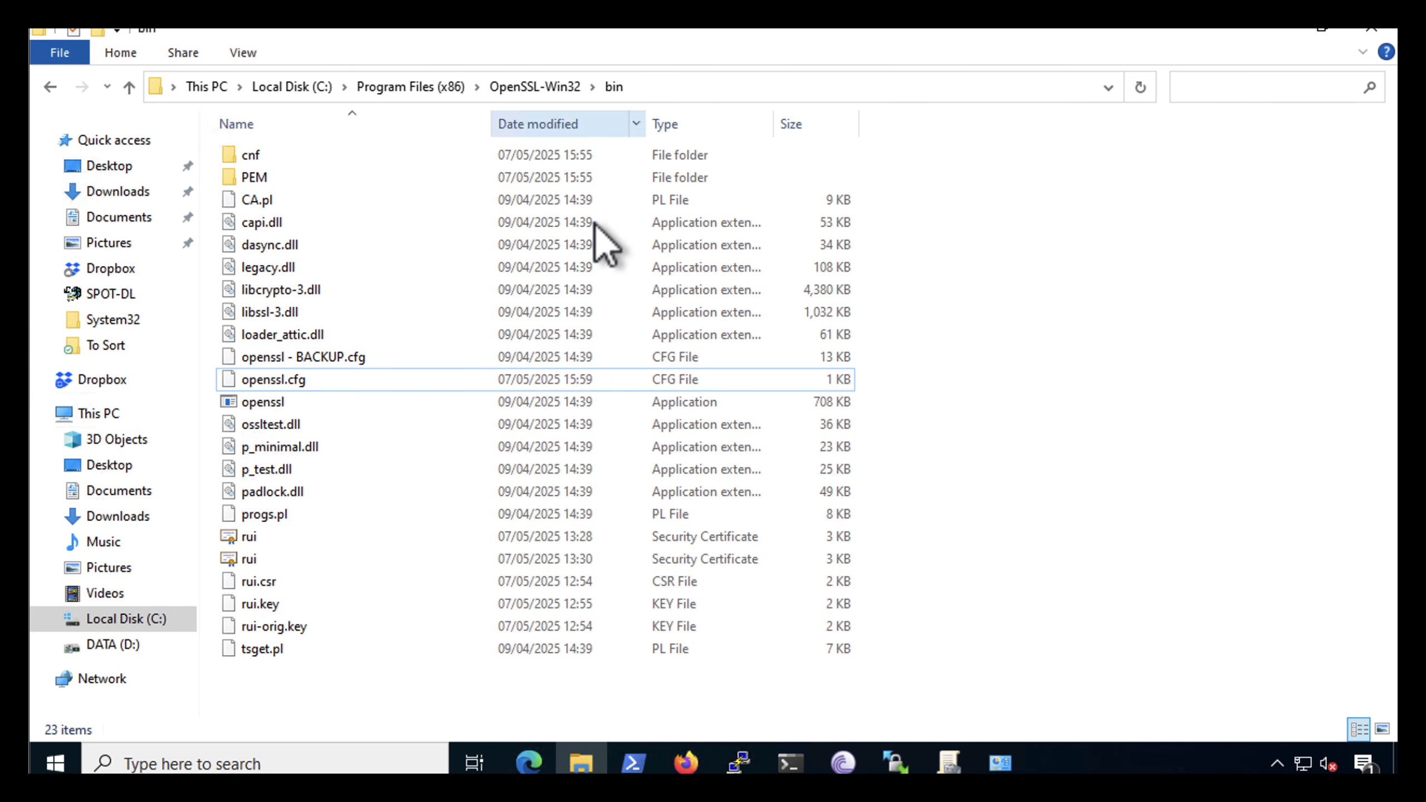
Switch to Windows Terminal, start a Command Prompt session, and close the PowerShell sessions
click(789, 764)
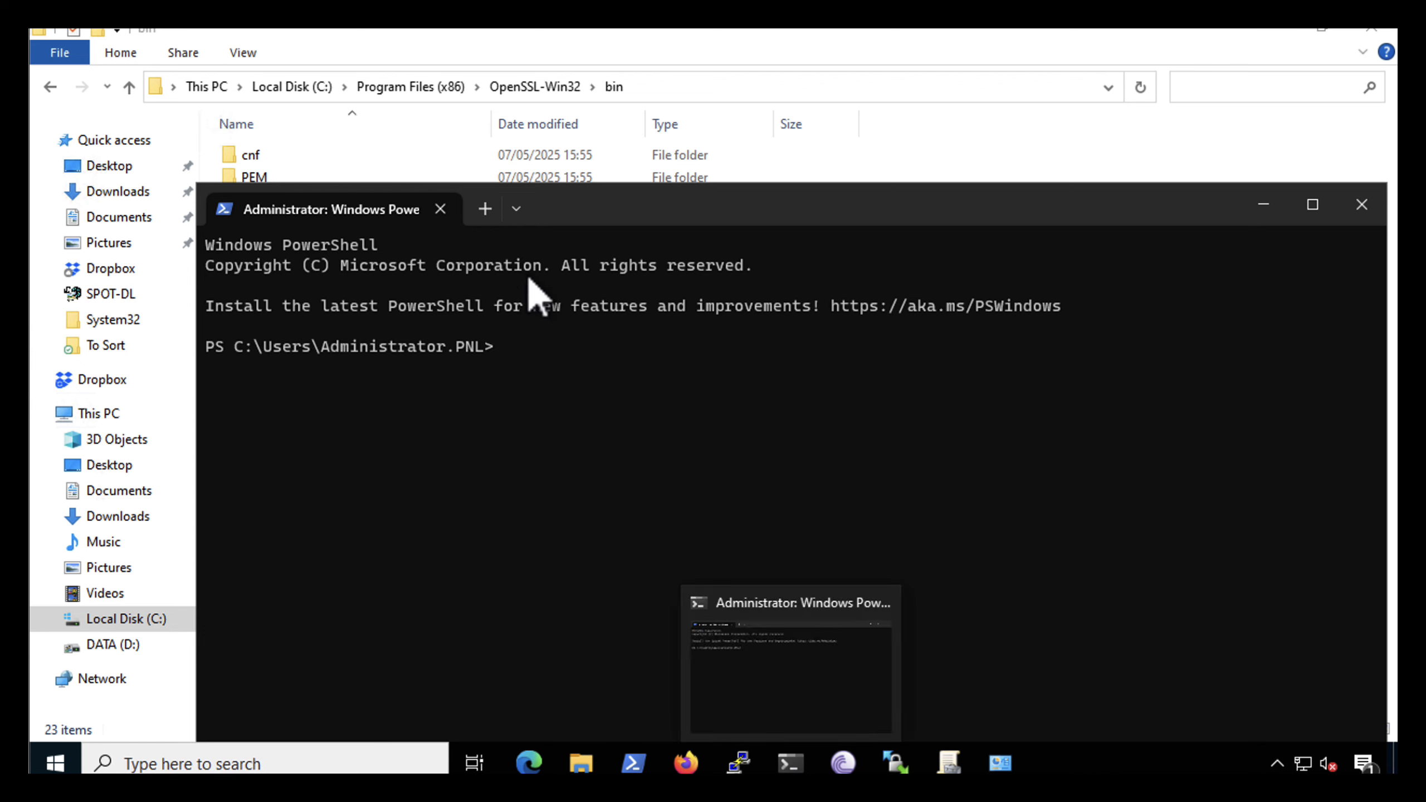
click(484, 208)
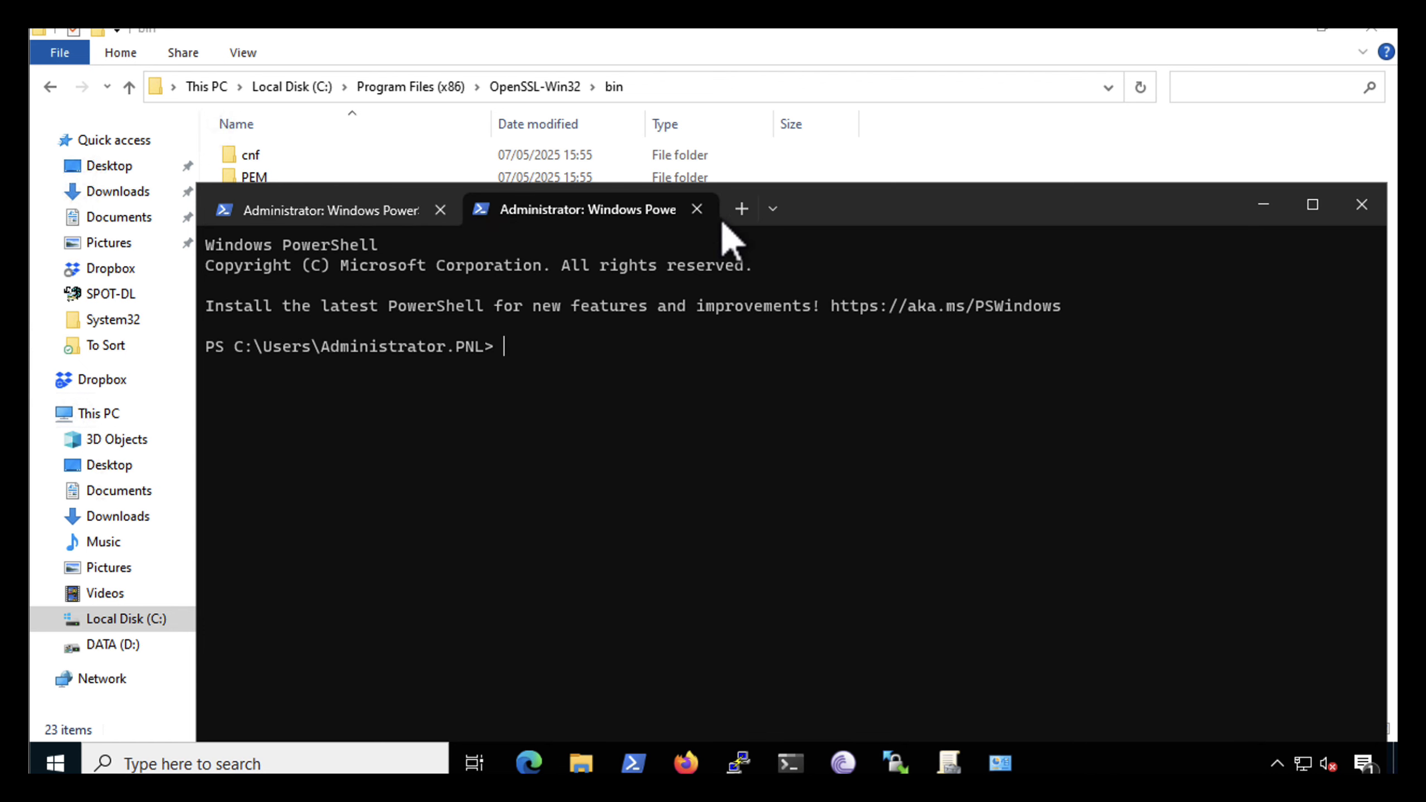
click(774, 210)
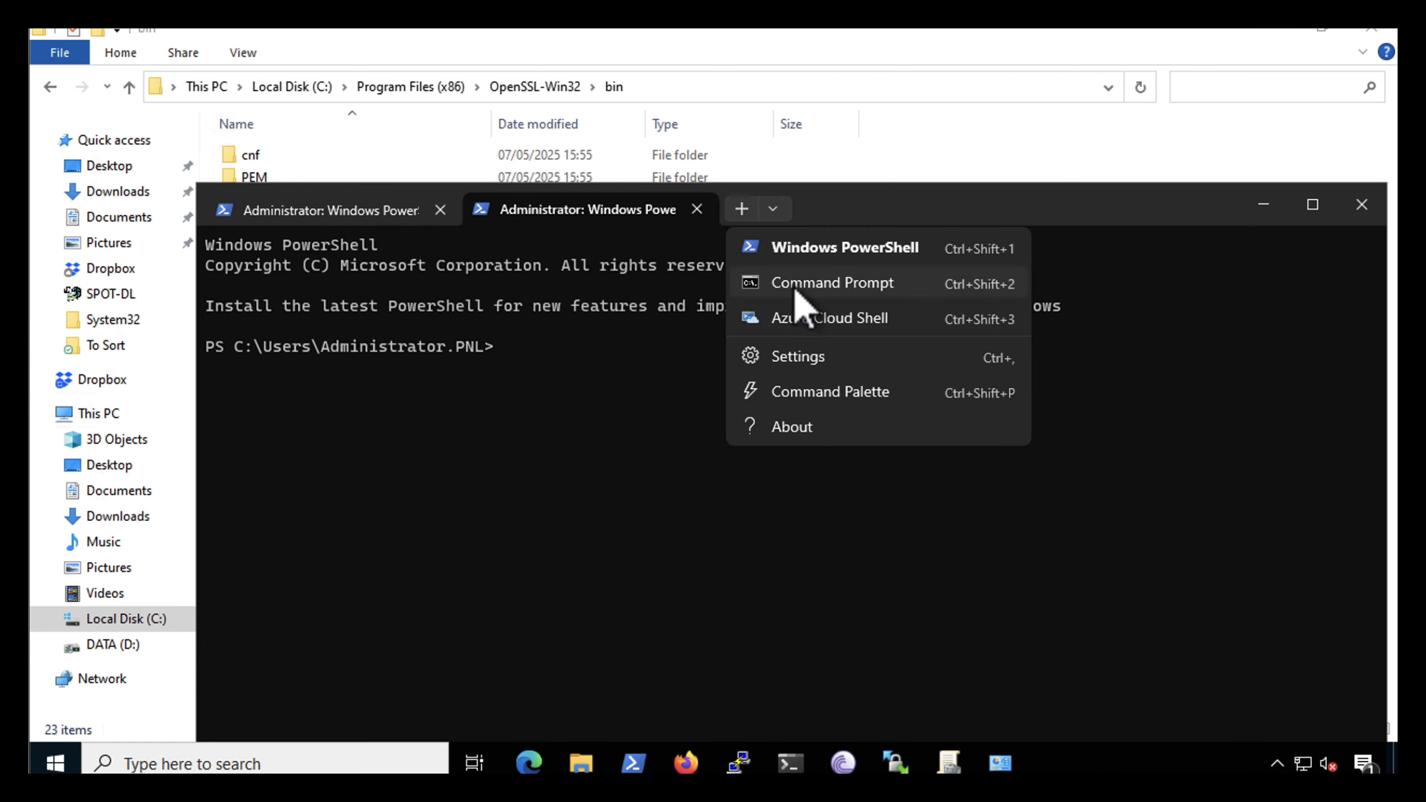
click(796, 286)
click(697, 210)
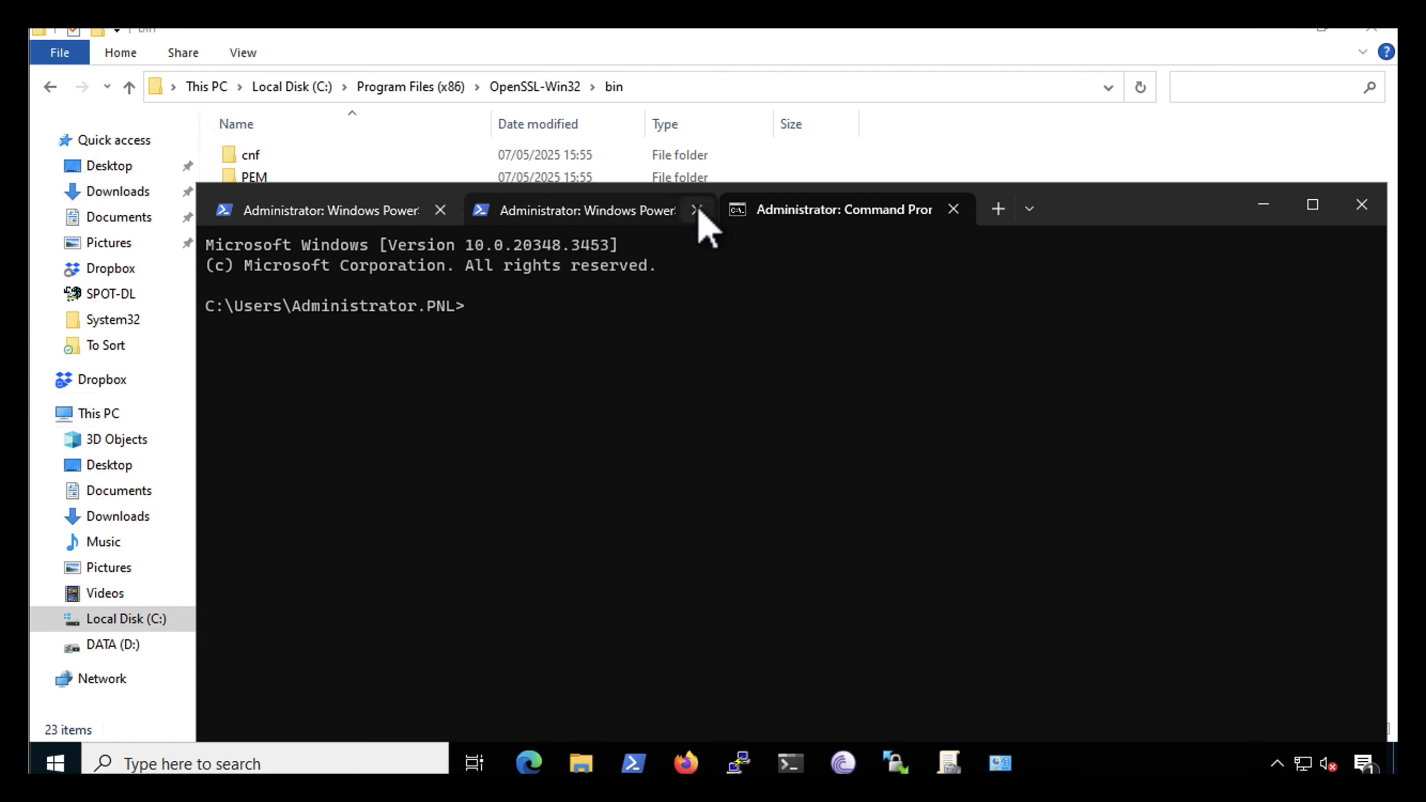
click(442, 213)
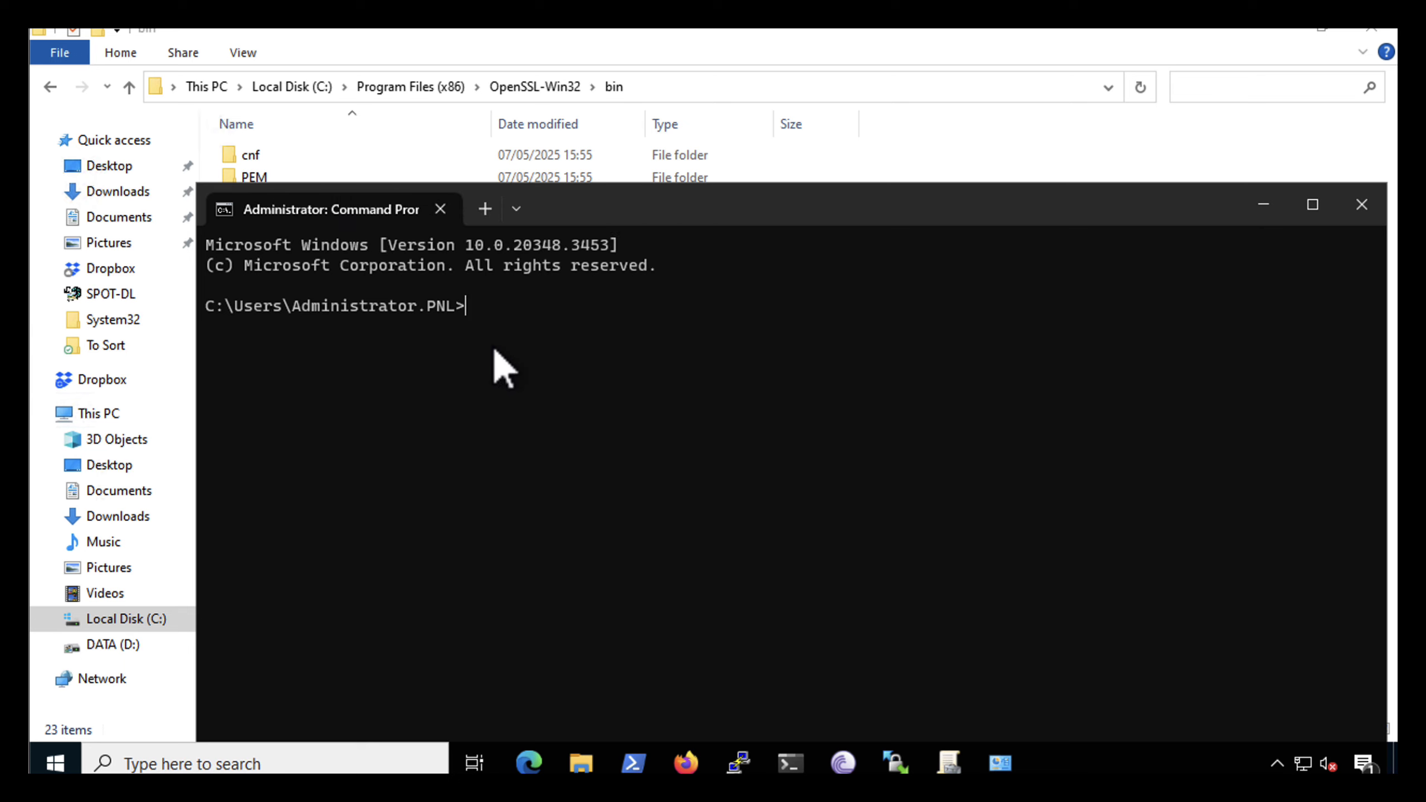
Change the working directory to "C:\Program Files (x86)\OpenSSL-Win32\bin" using the copied path in quotation marks
text(cd)
key(ctrl+v)
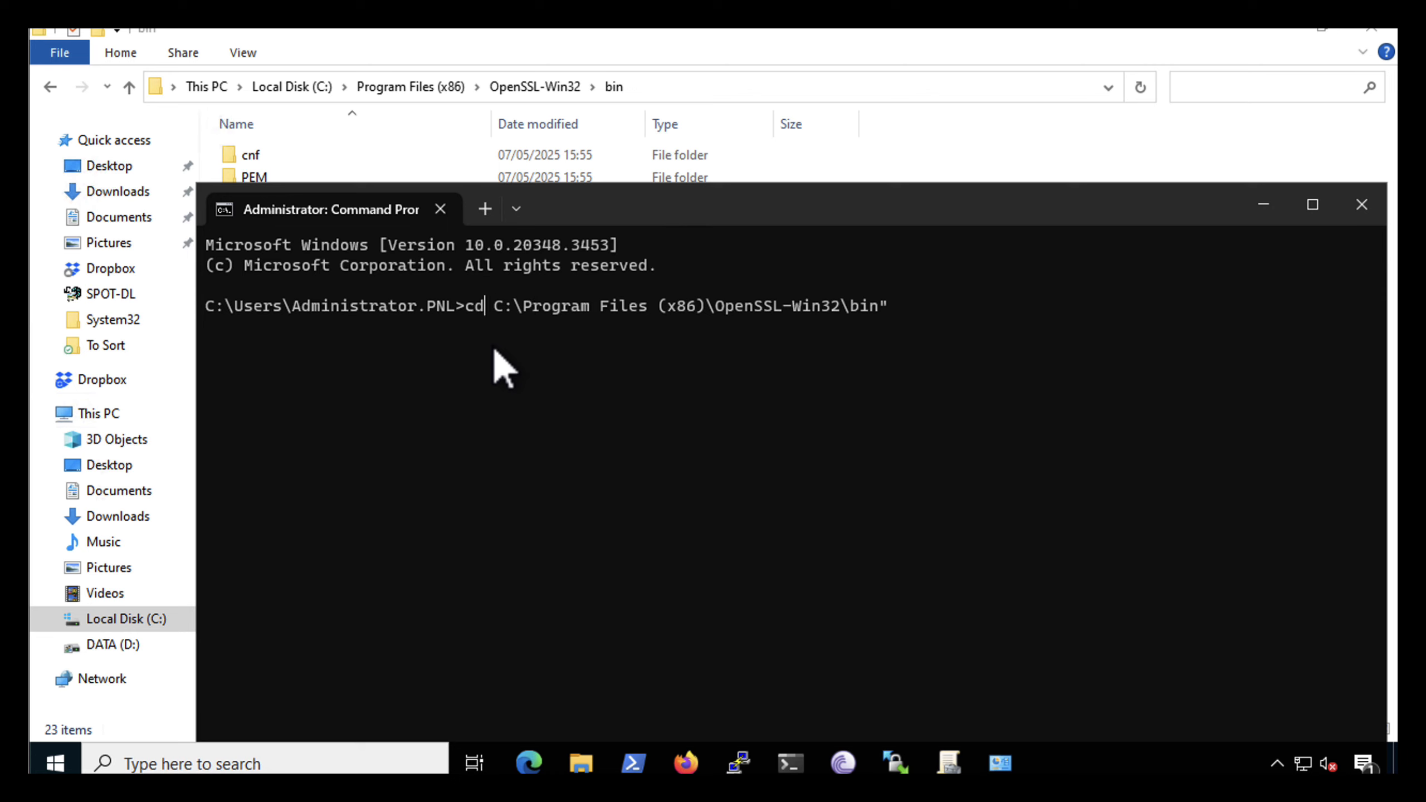
text(")
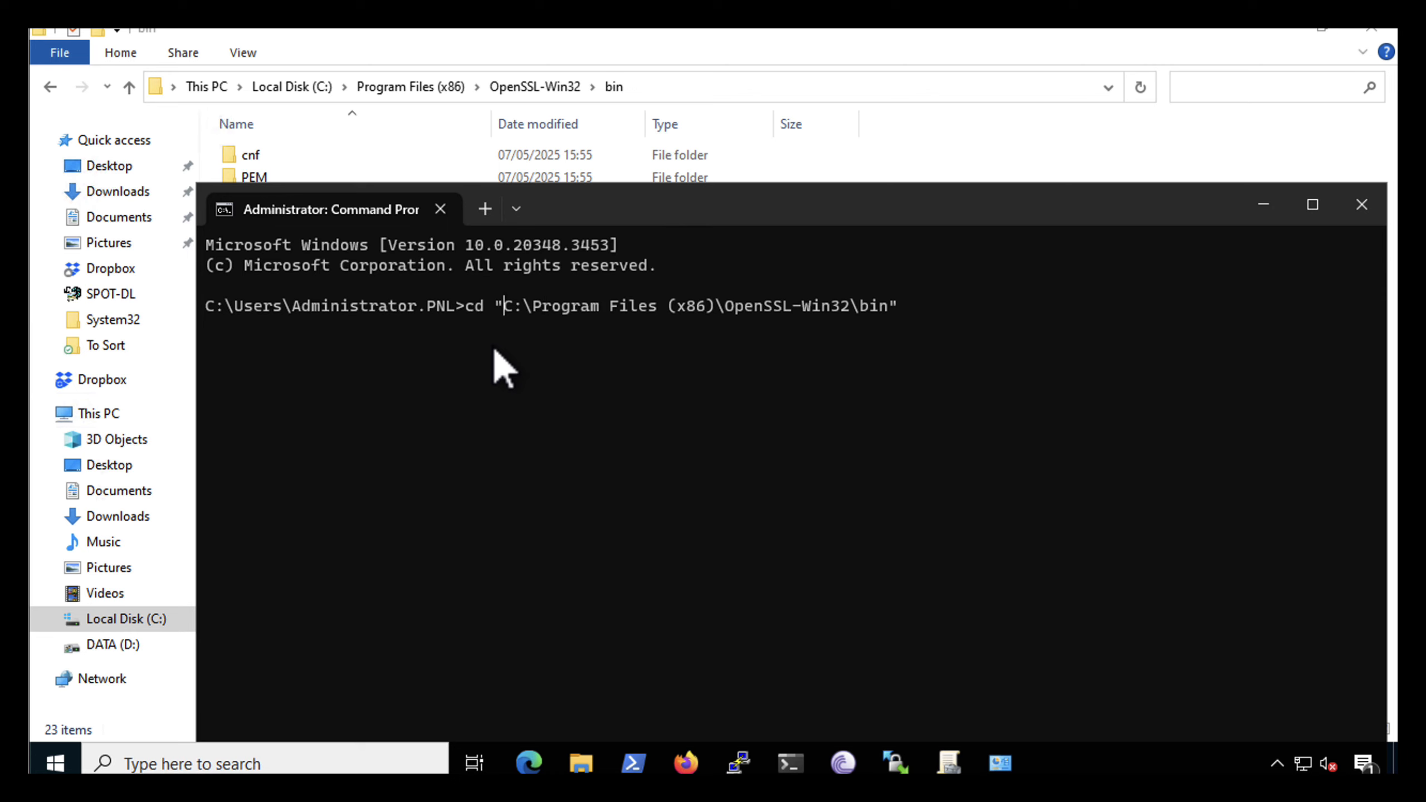
key(Return)
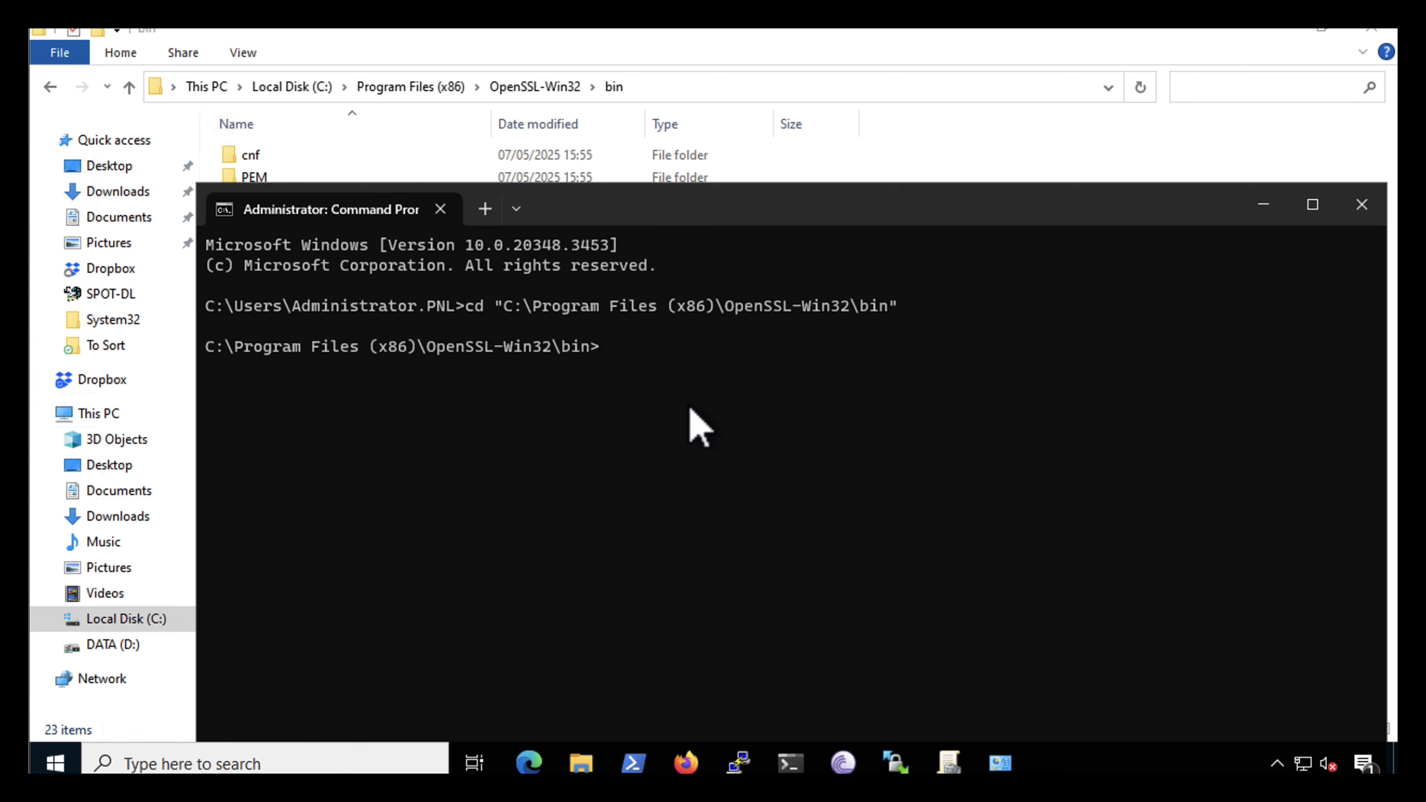
Generate rui.csr and the unencrypted key rui-orig.key with openssl req using openssl.cfg, and write rui-orig.key out as rui.key with openssl rsa
key(ctrl+v)
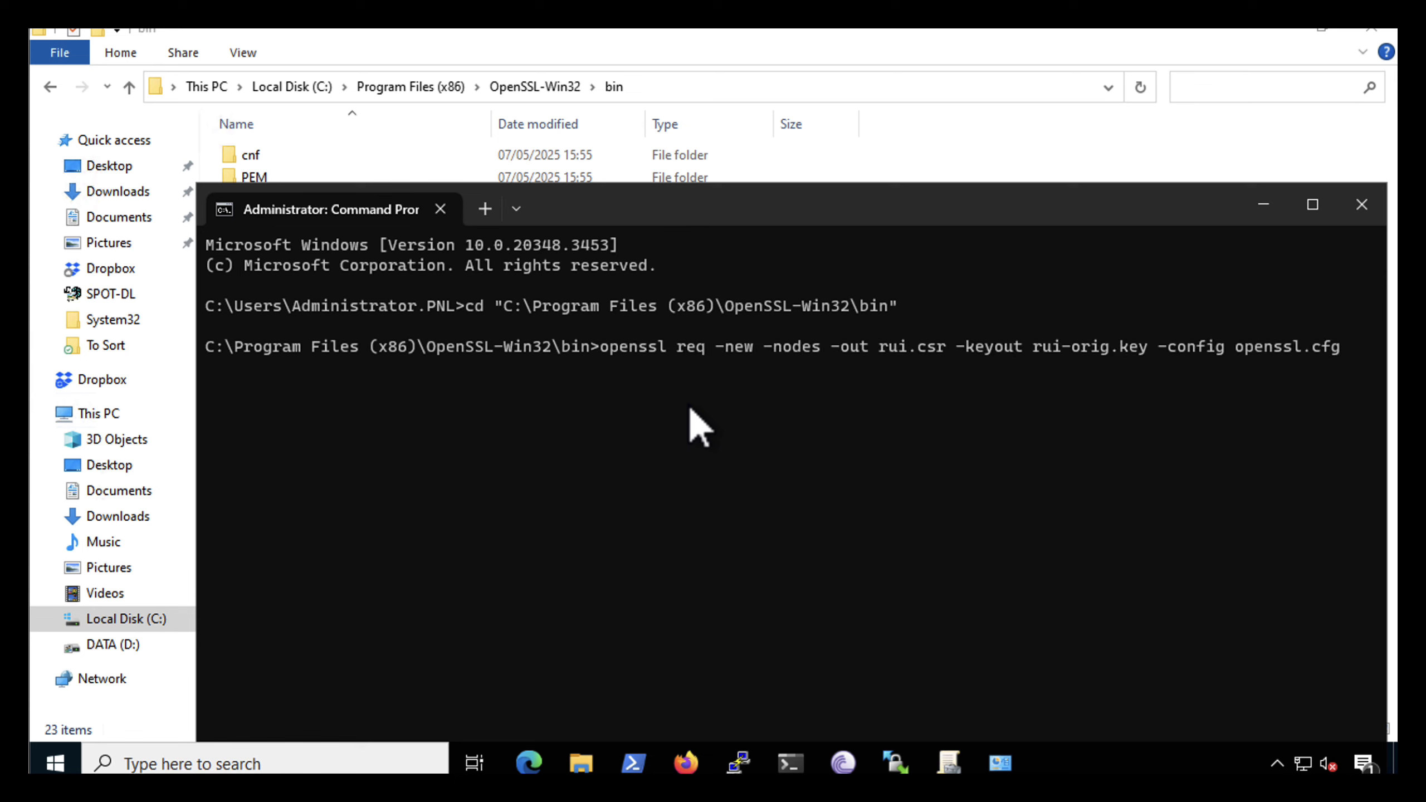
key(Return)
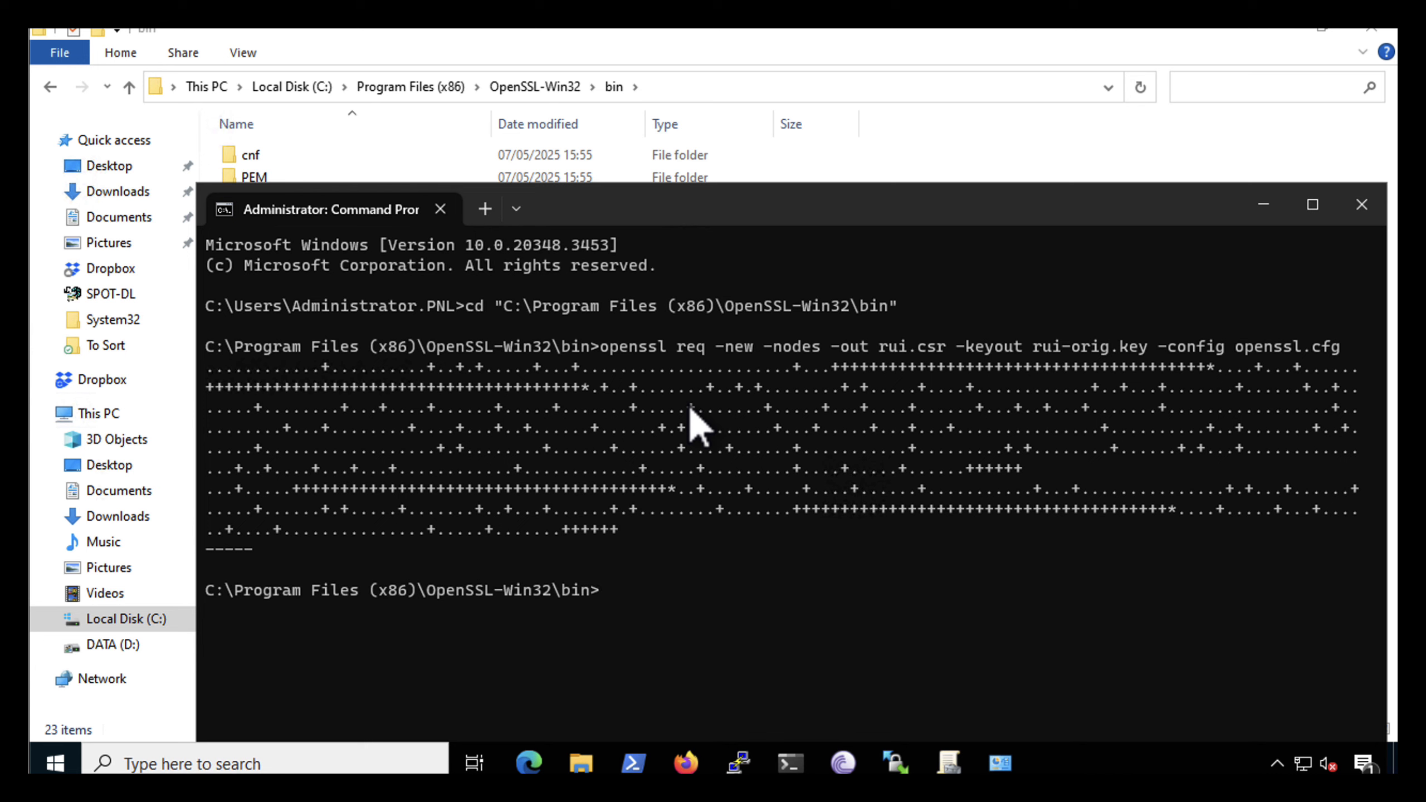
key(ctrl+v)
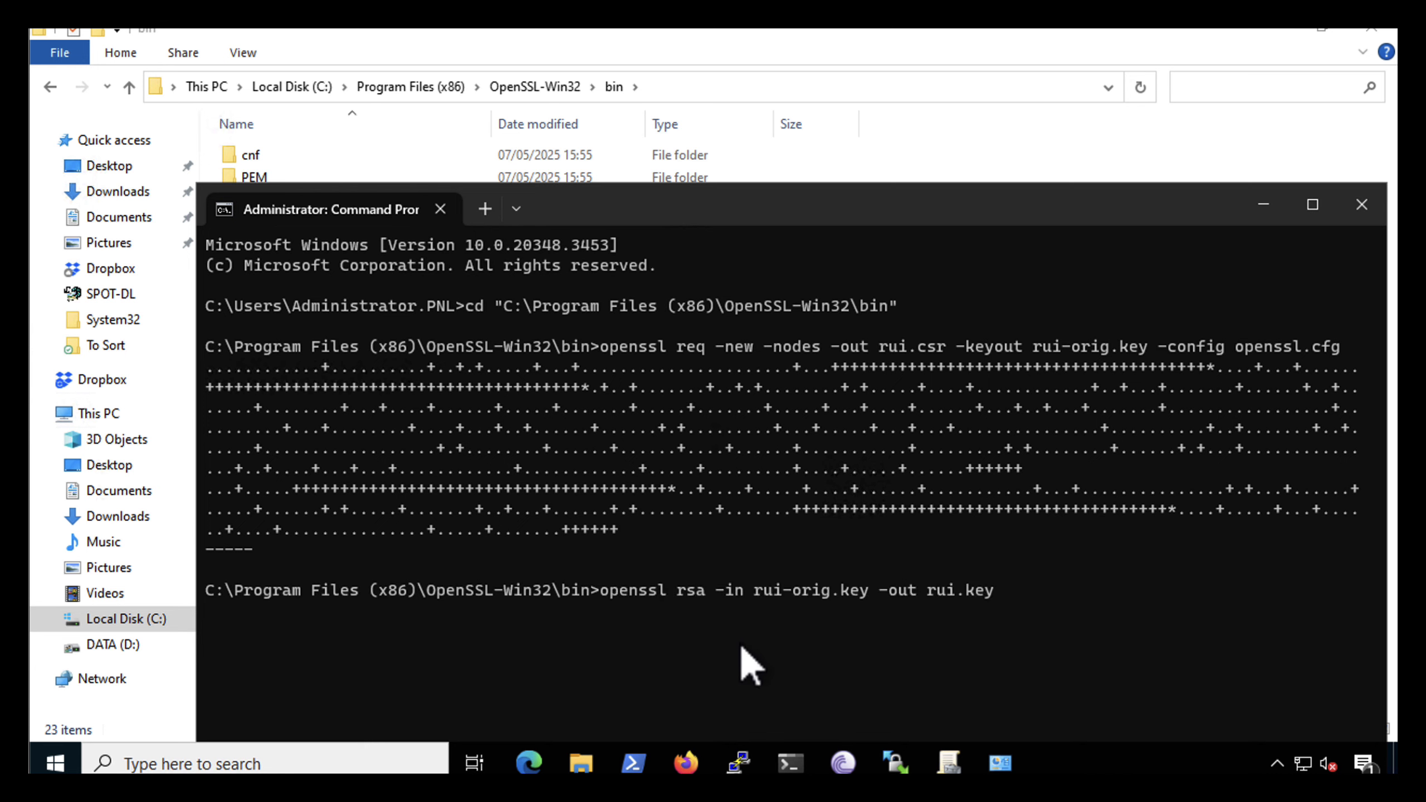
key(Return)
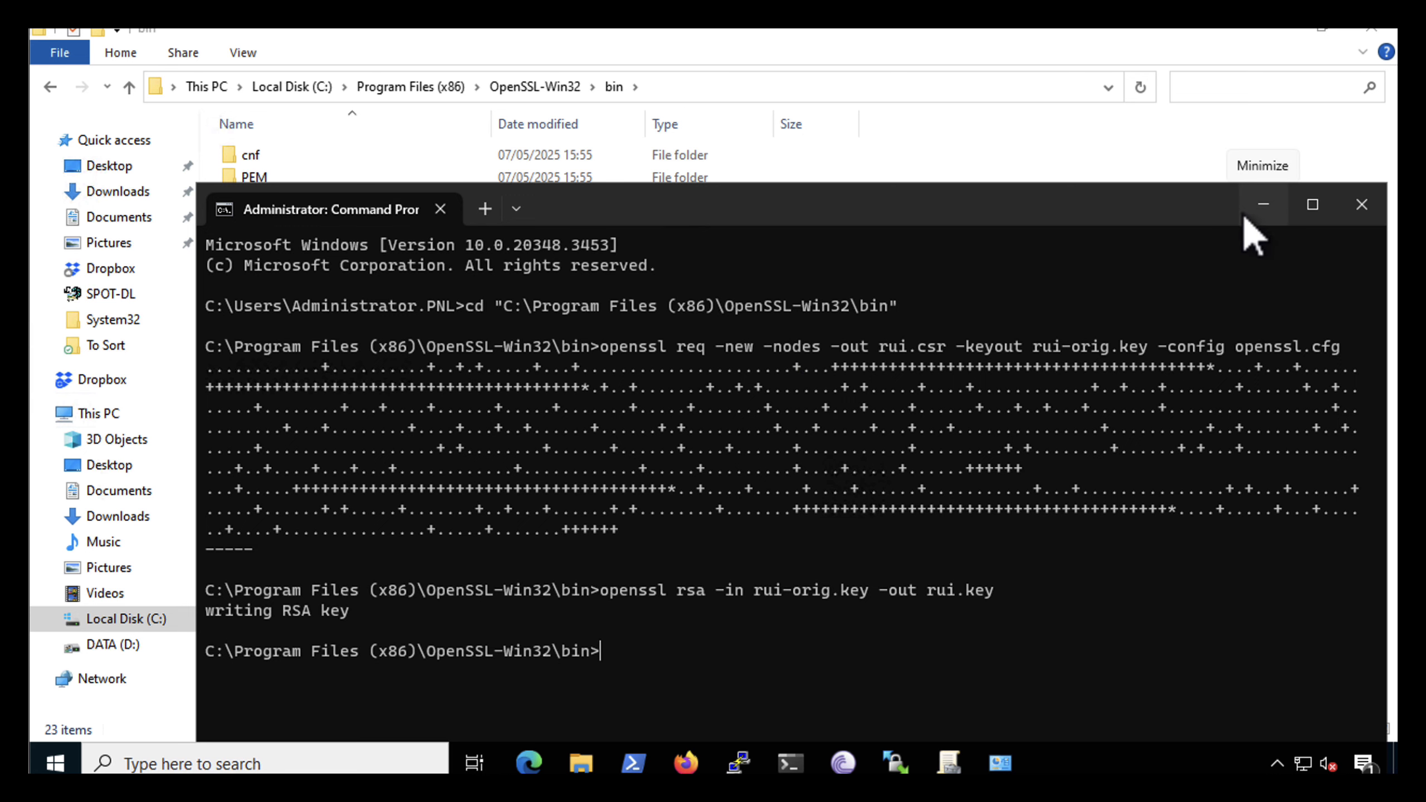
Clear the Command Prompt screen and minimize the terminal to return to the bin folder
text(cls)
key(Return)
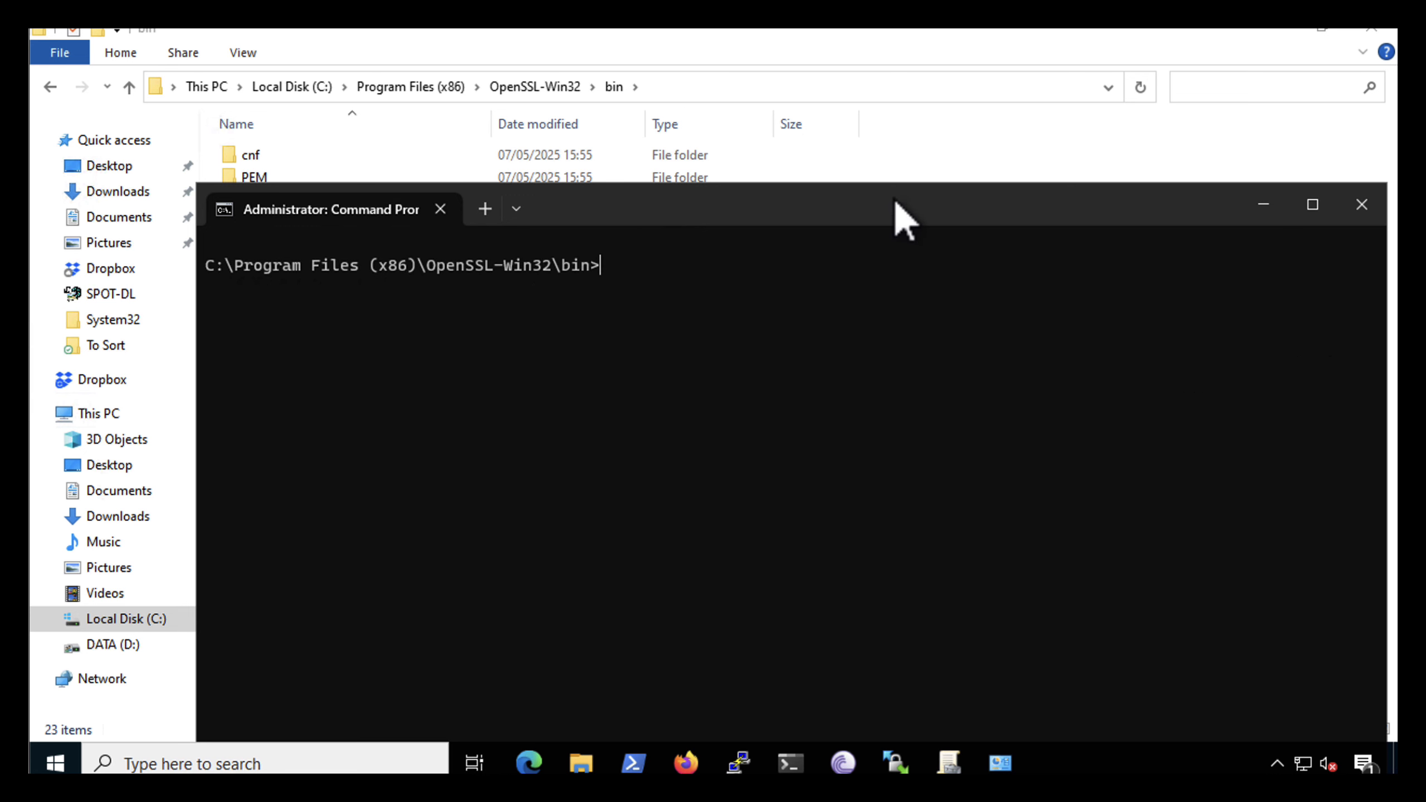
click(1265, 206)
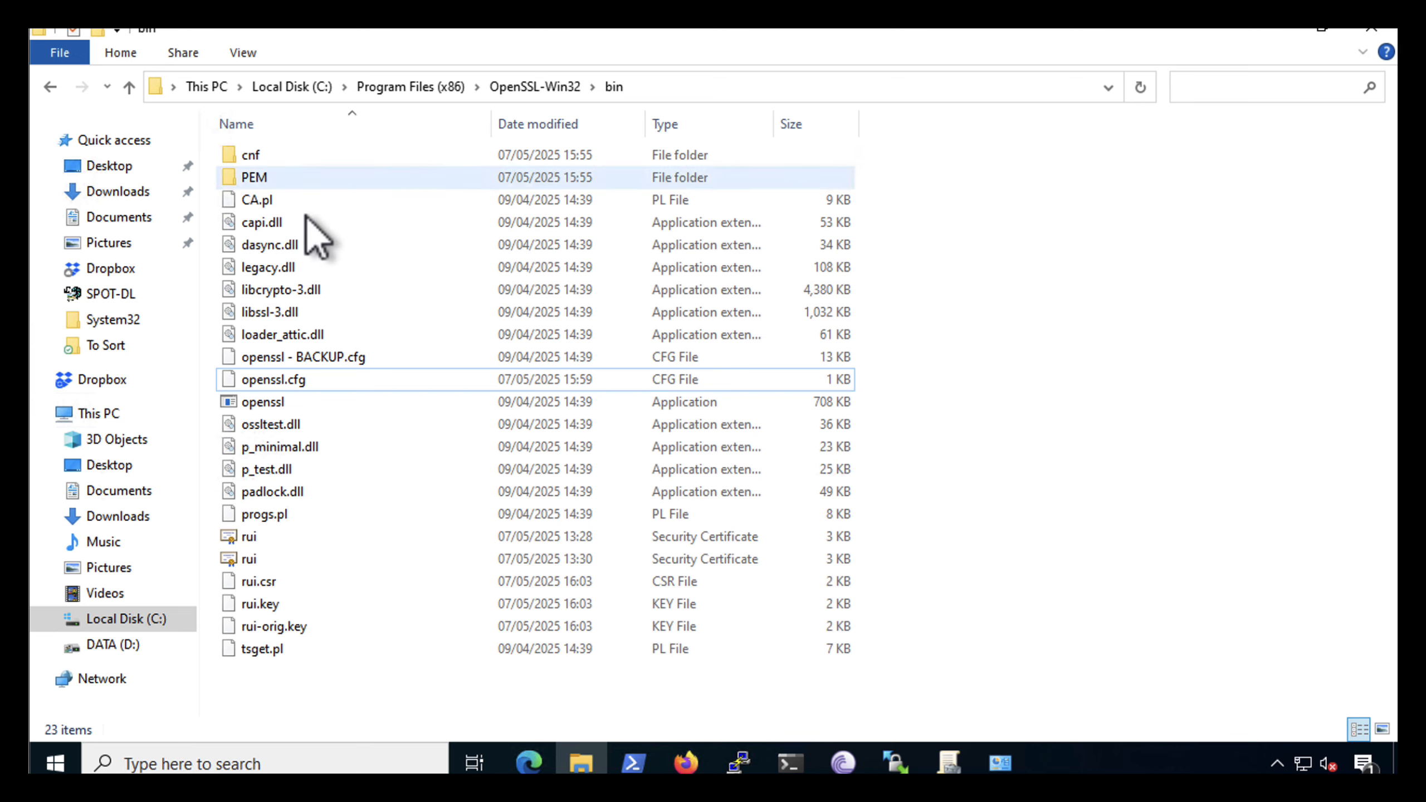
Set the folder options to show extensions for known file types and display the full path in the title bar
click(247, 54)
click(1072, 93)
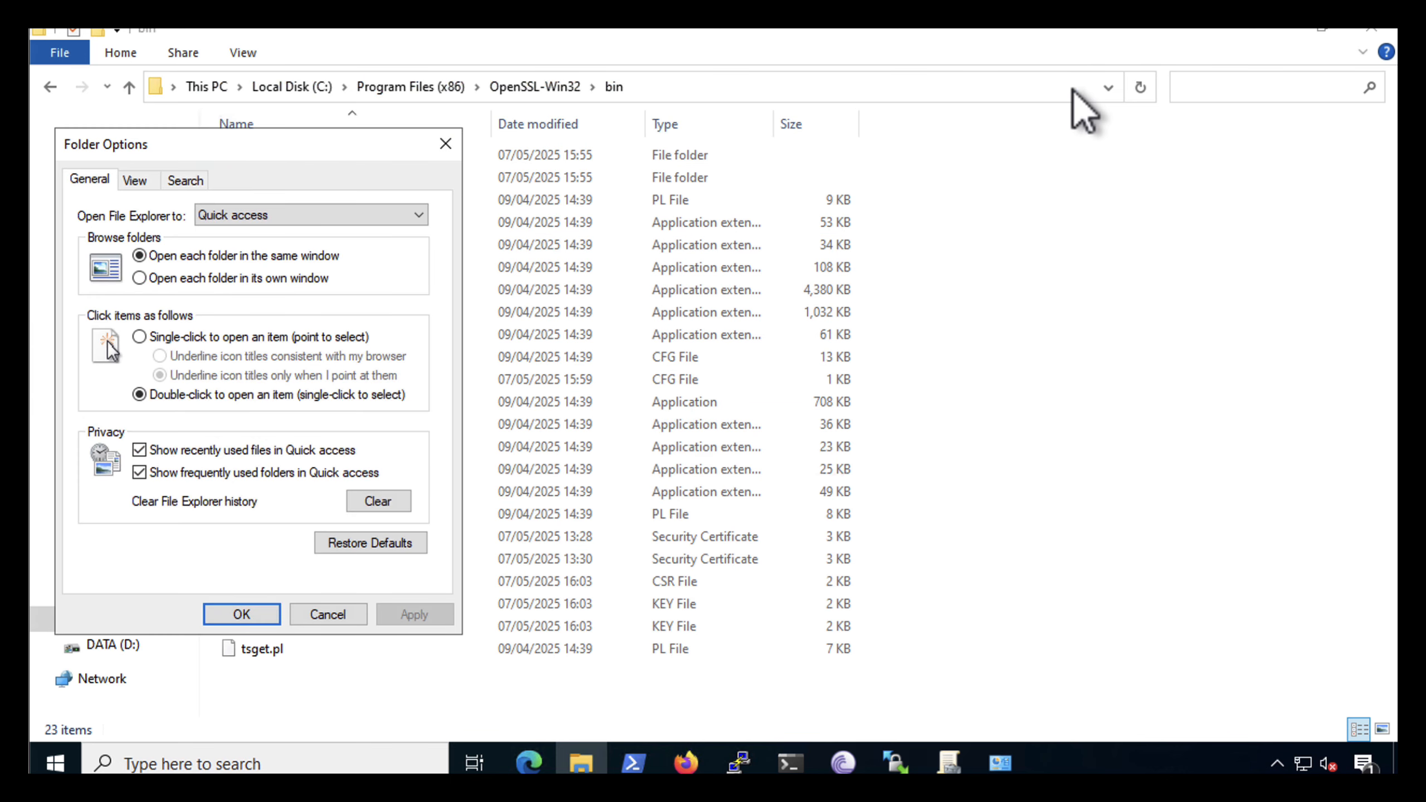
click(135, 180)
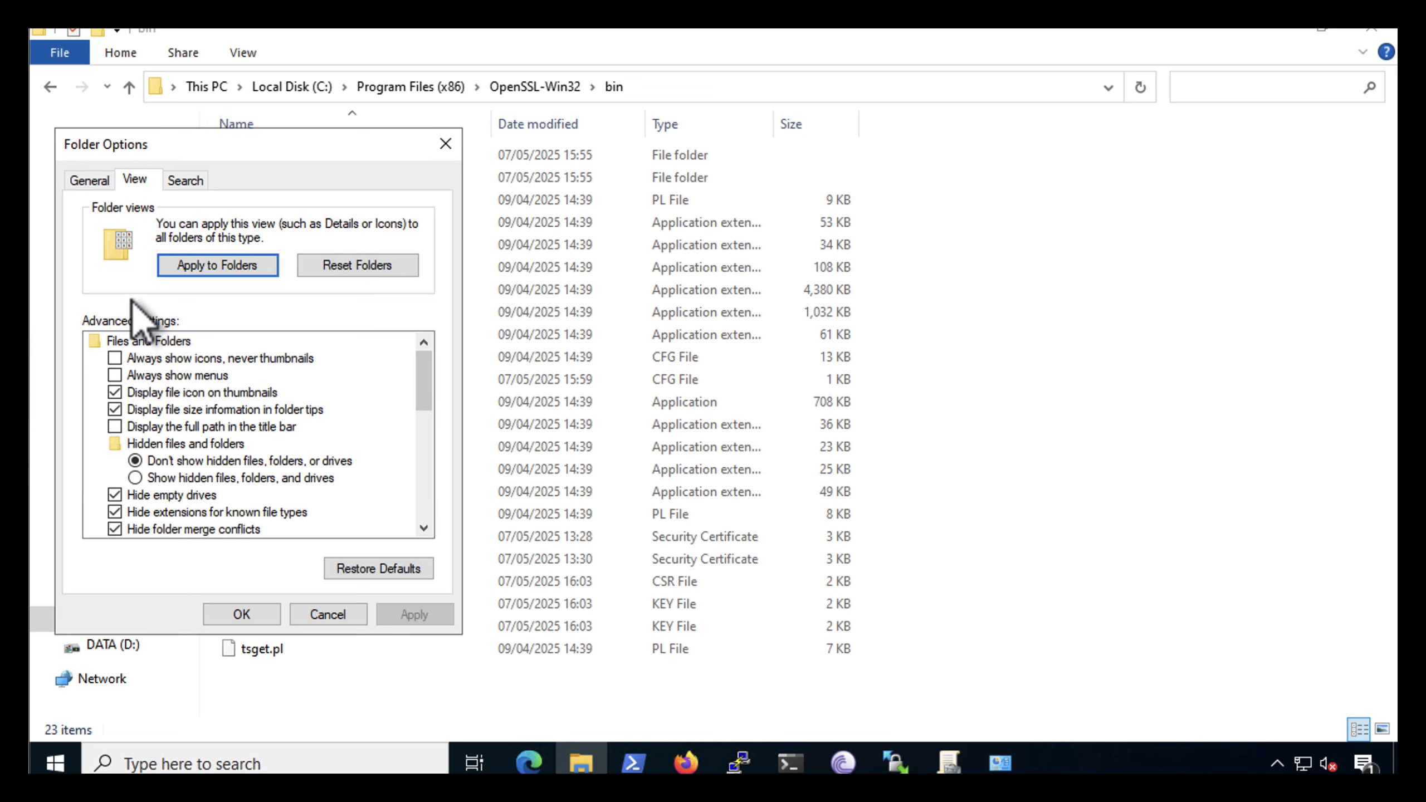
click(115, 512)
click(115, 426)
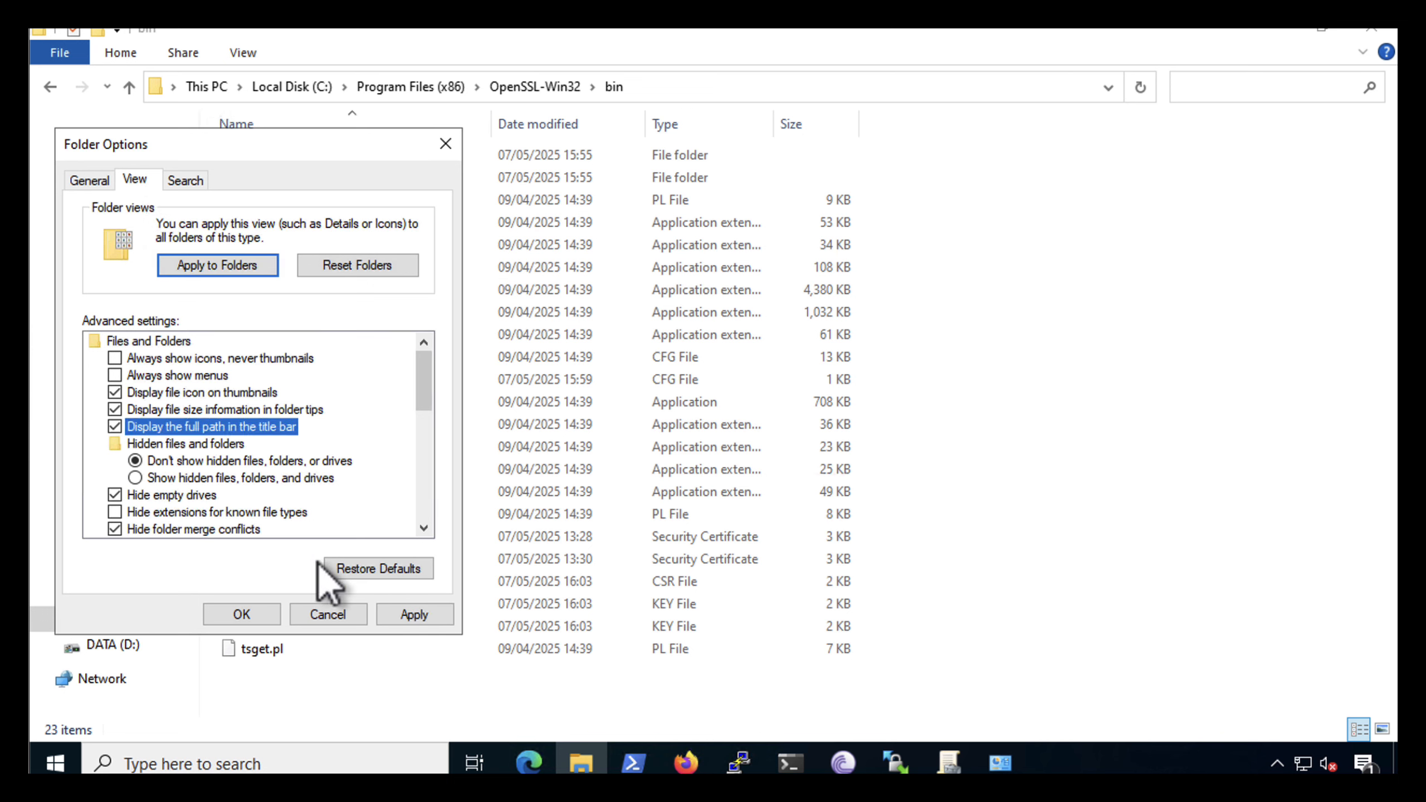
click(393, 614)
click(241, 614)
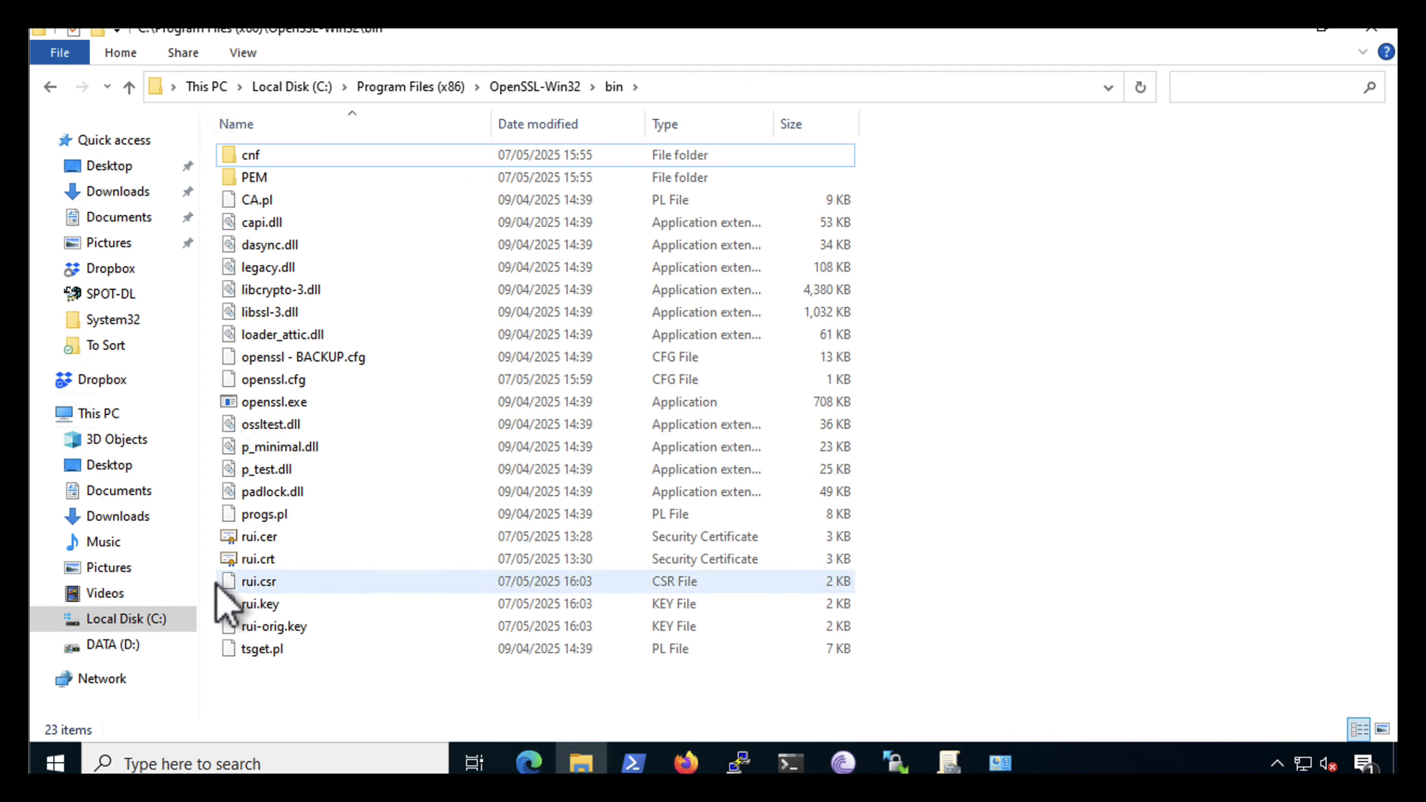
Open rui.csr in Notepad without making it the default app for .csr files, and look through the certificate request
click(247, 585)
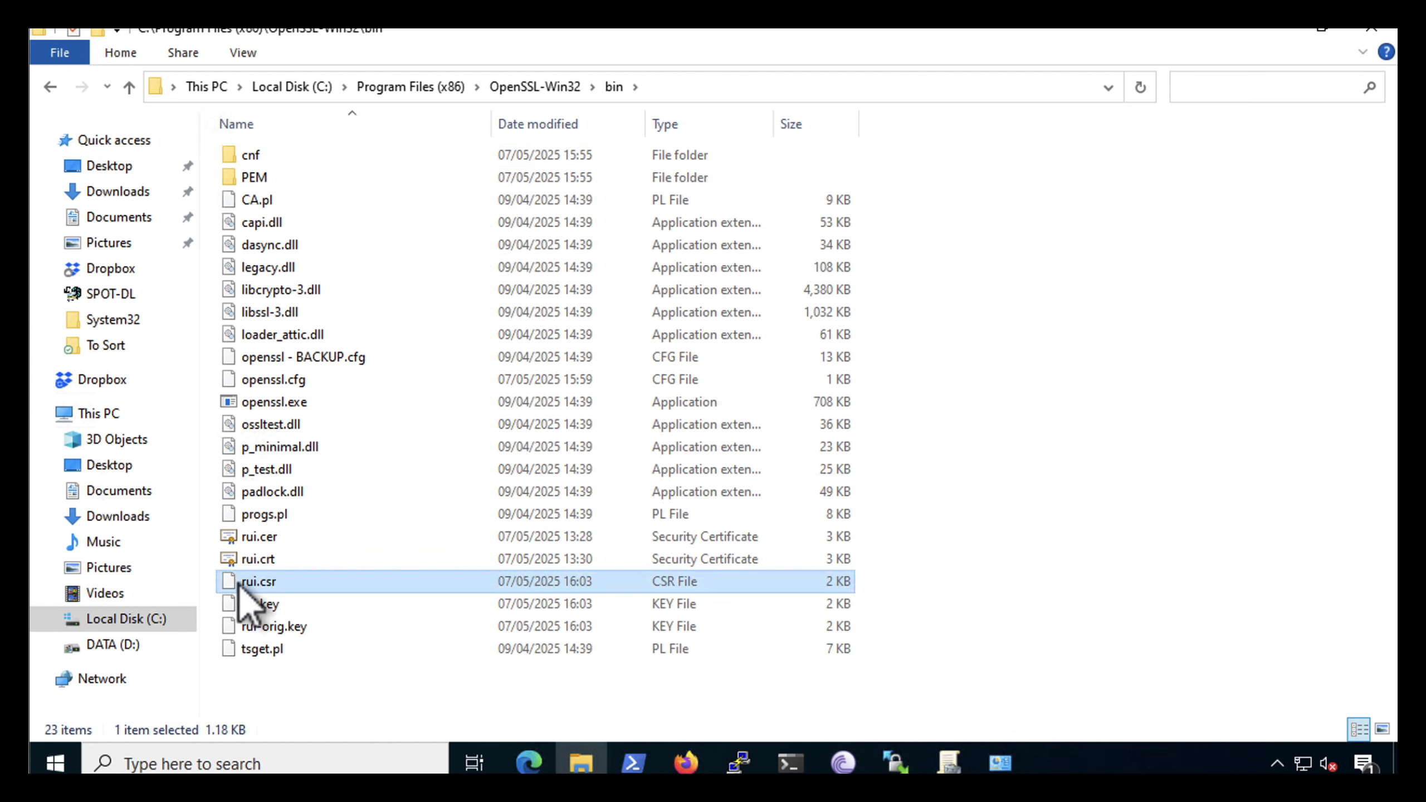
right_click(254, 582)
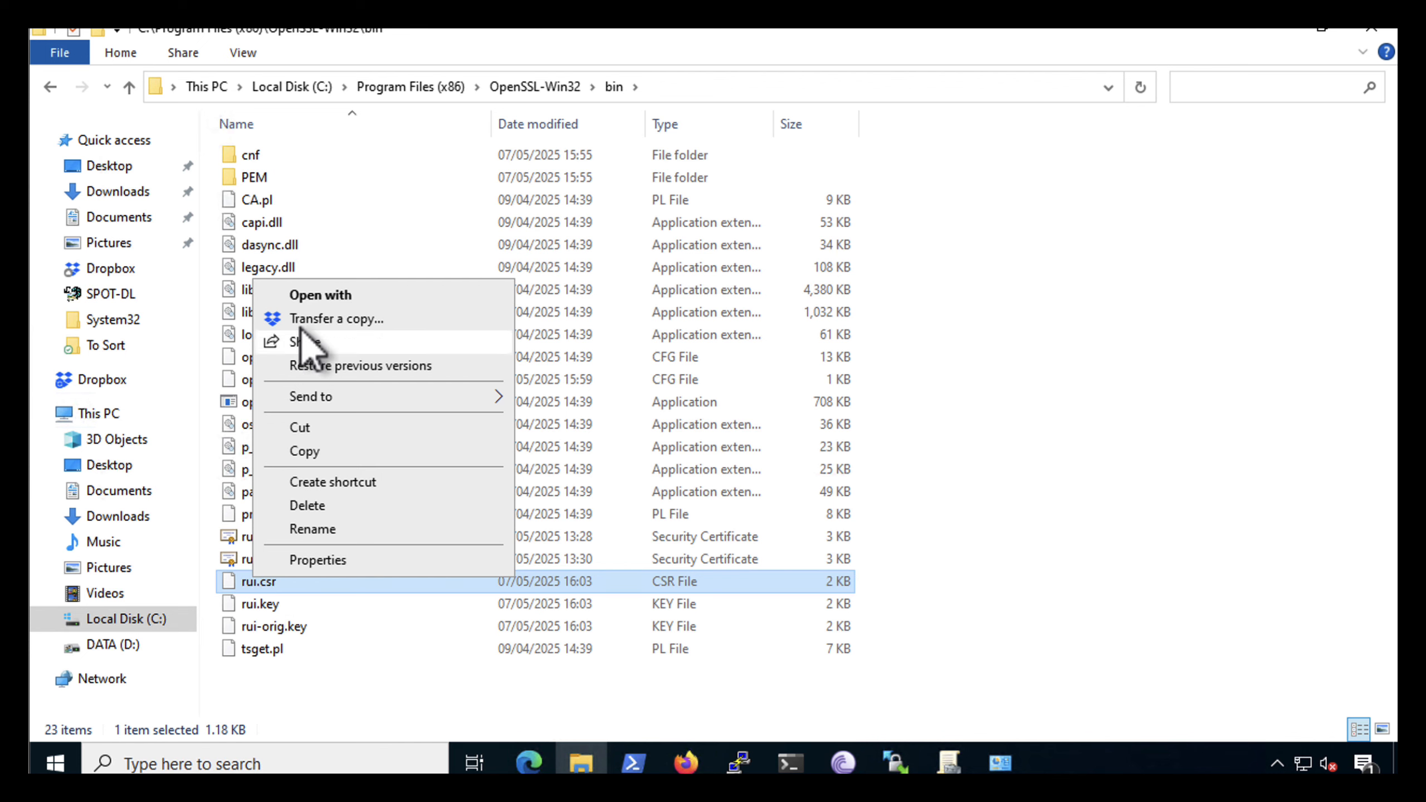
click(290, 298)
click(583, 292)
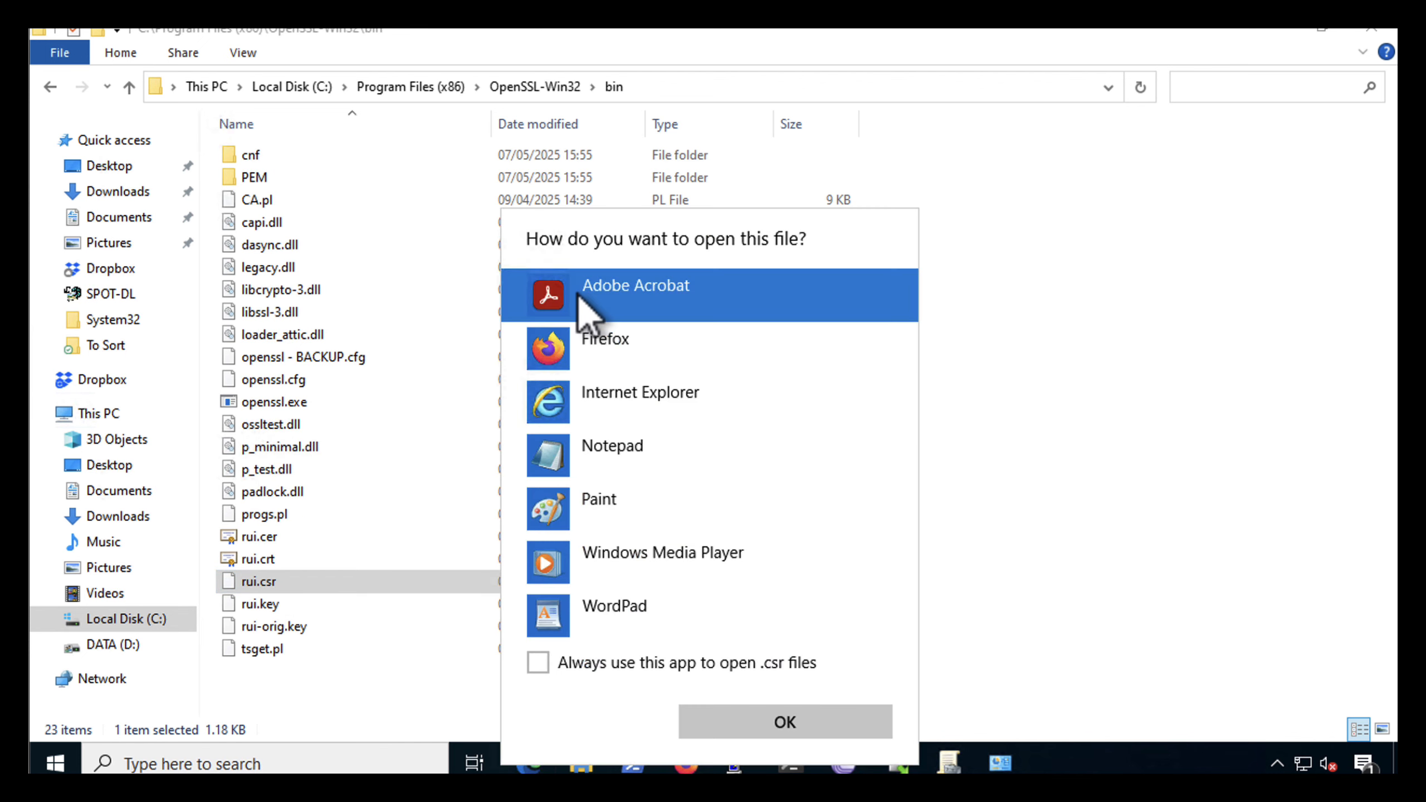
click(604, 453)
click(785, 724)
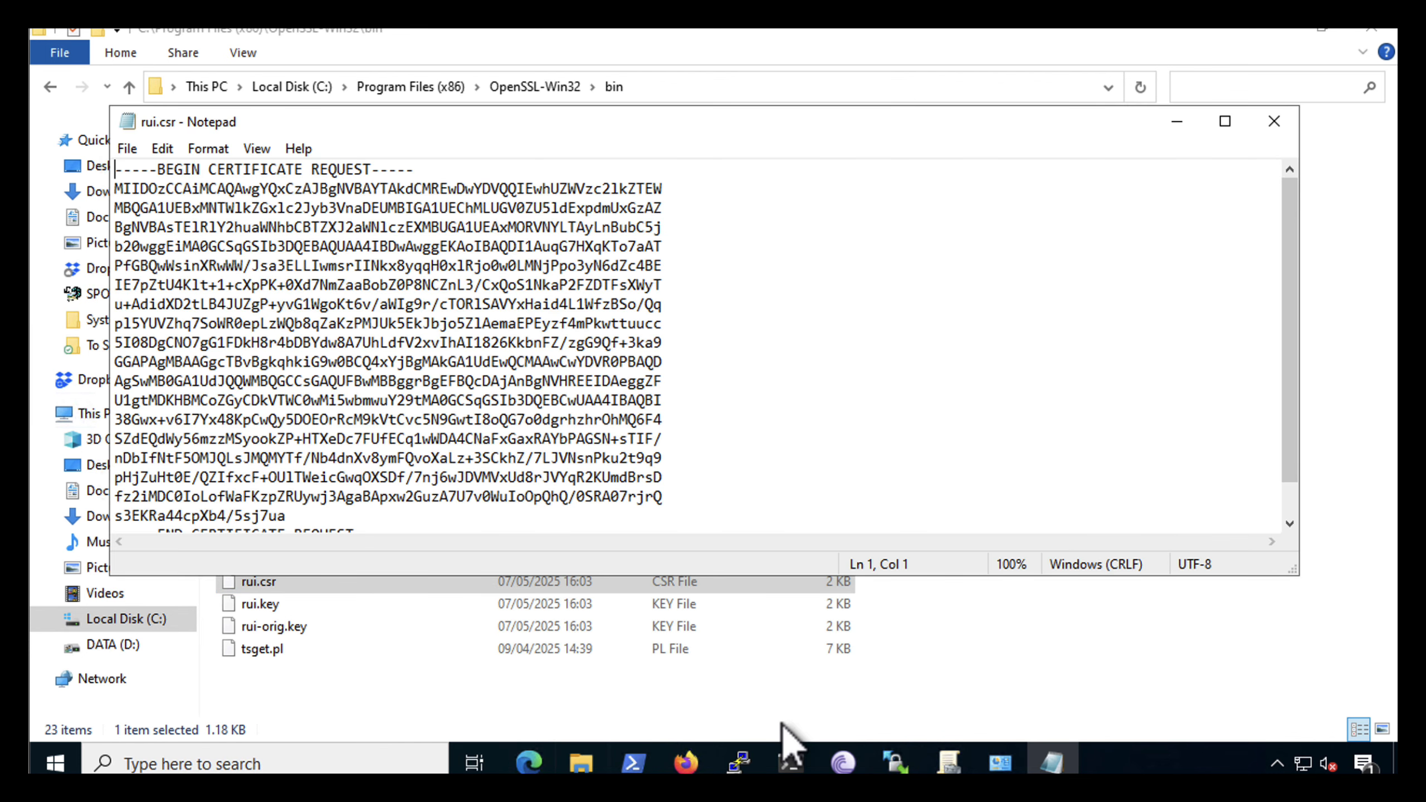
scroll(491, 329, down, 1)
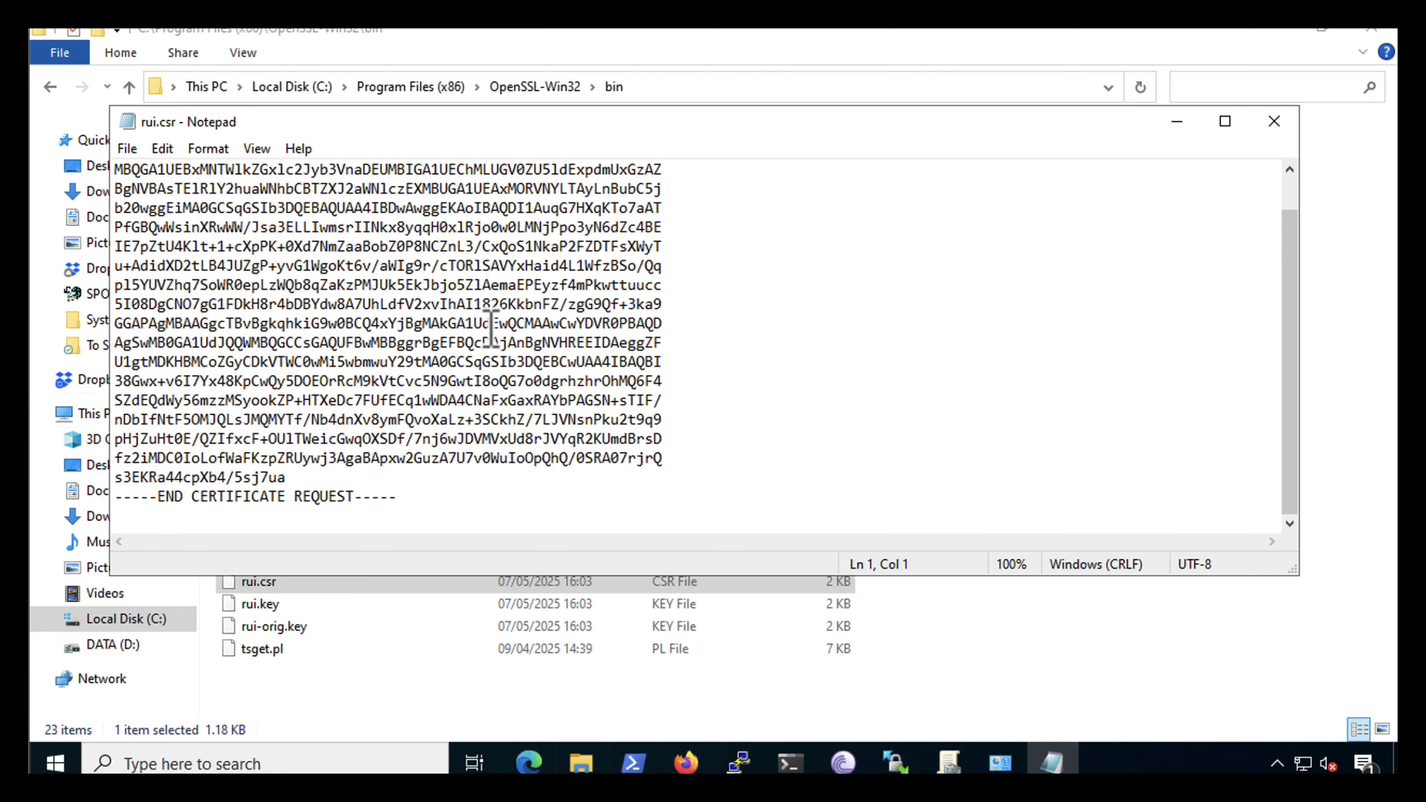
scroll(378, 304, up, 1)
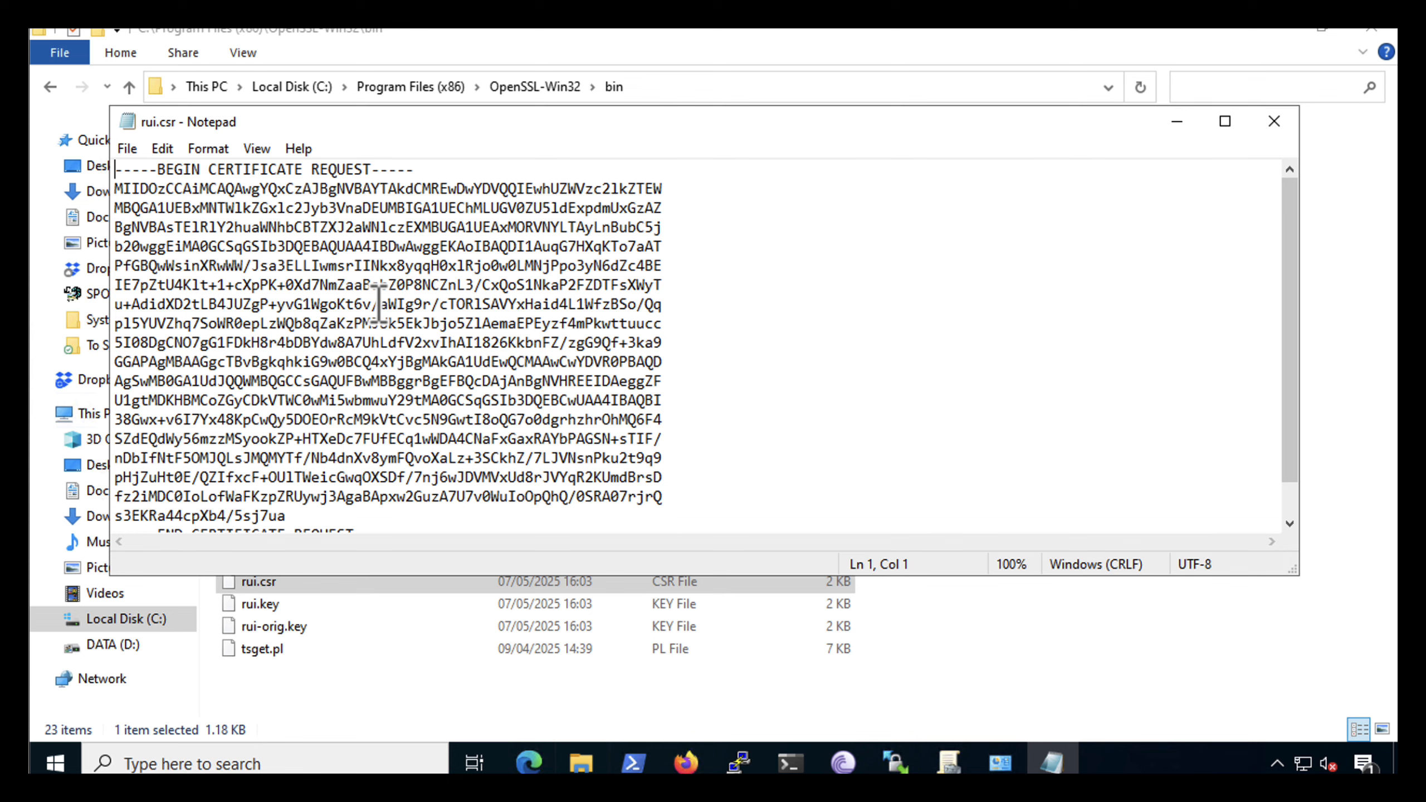
click(526, 764)
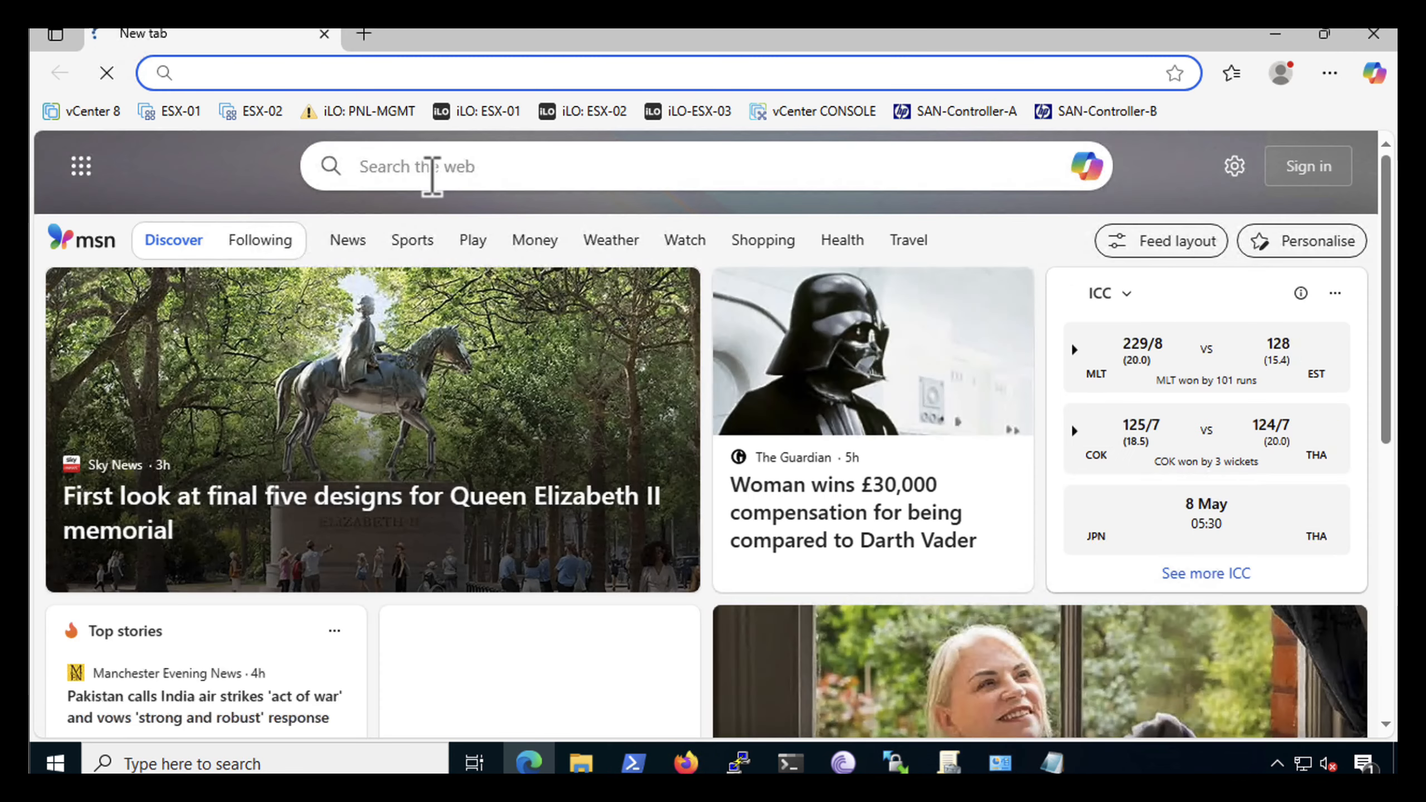
text(htt)
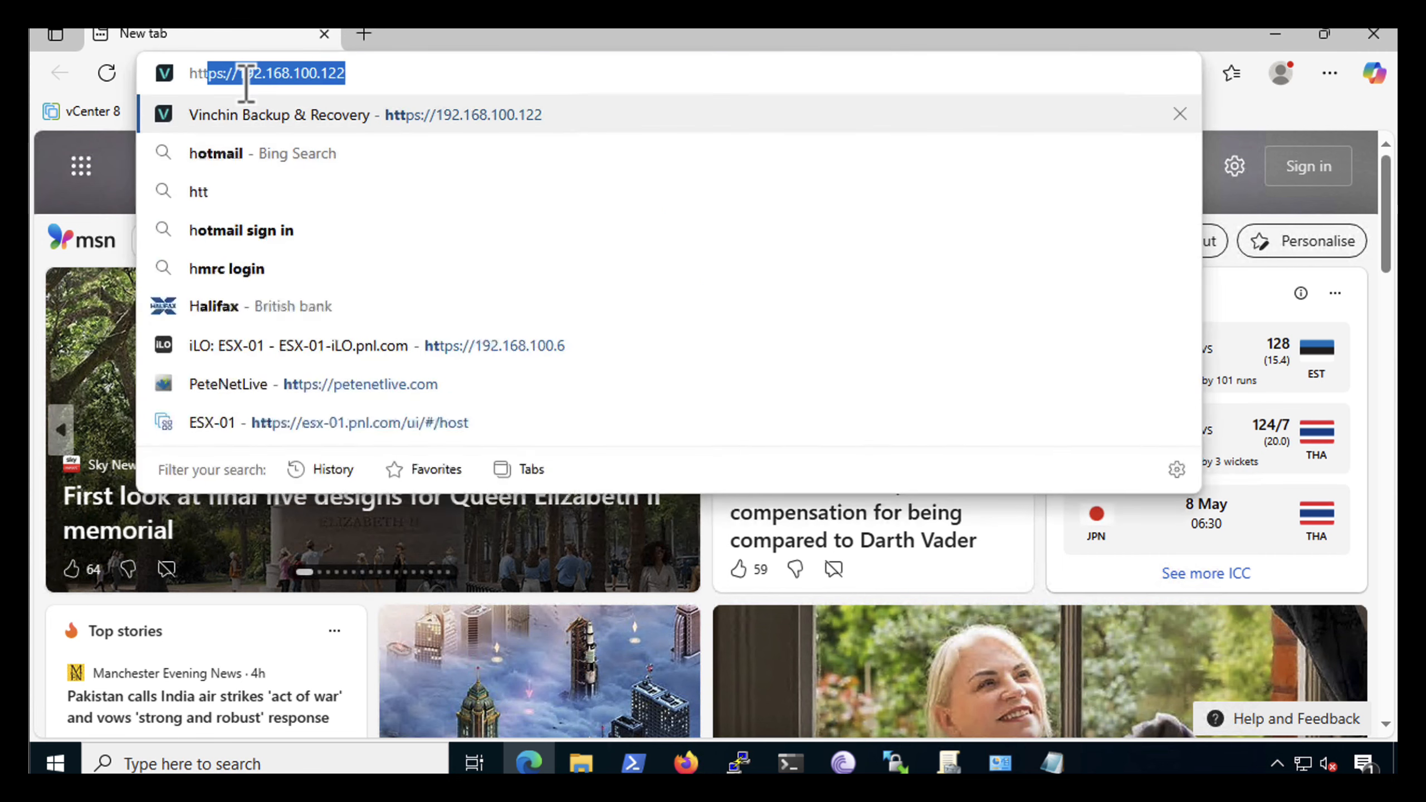
text(p://pk)
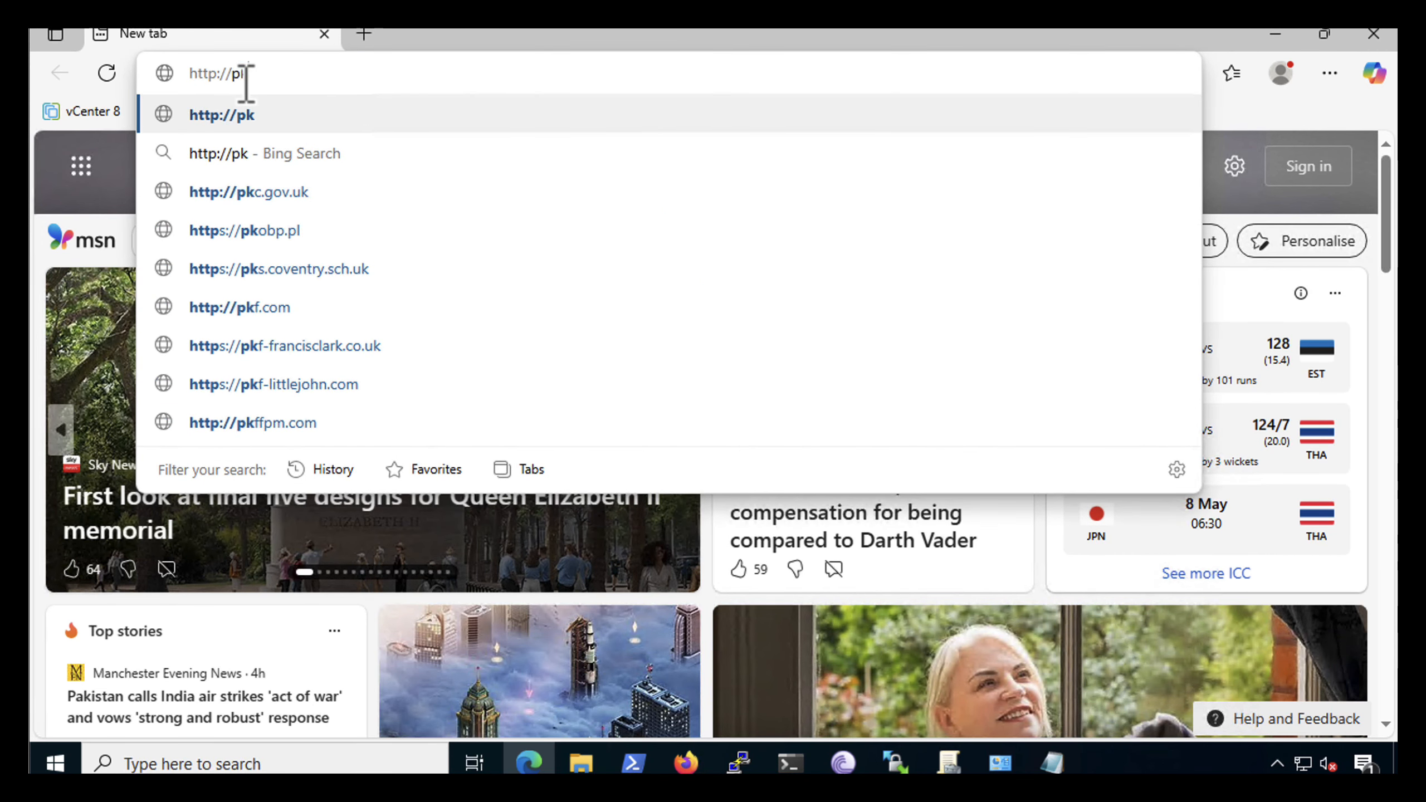
text(i-02)
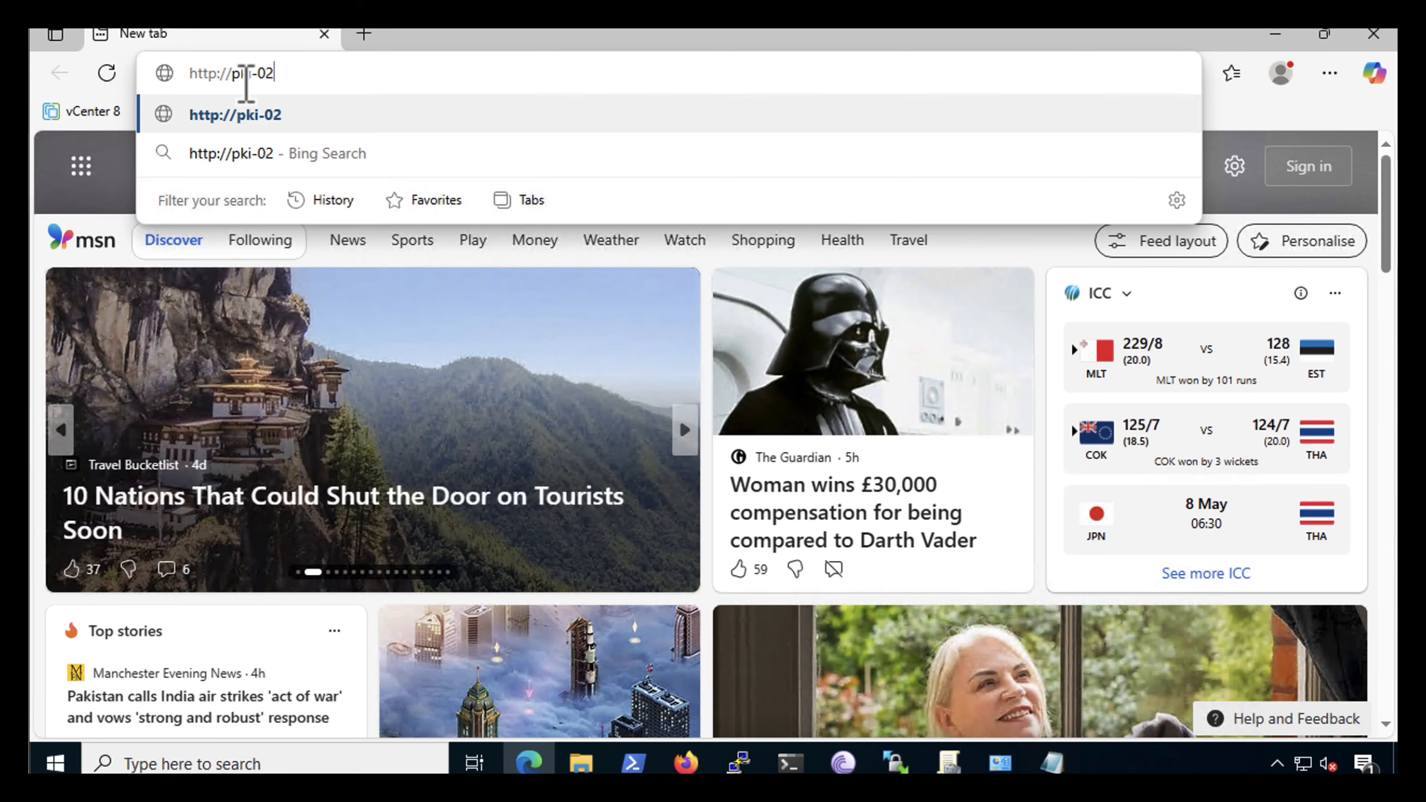
text(.pnl)
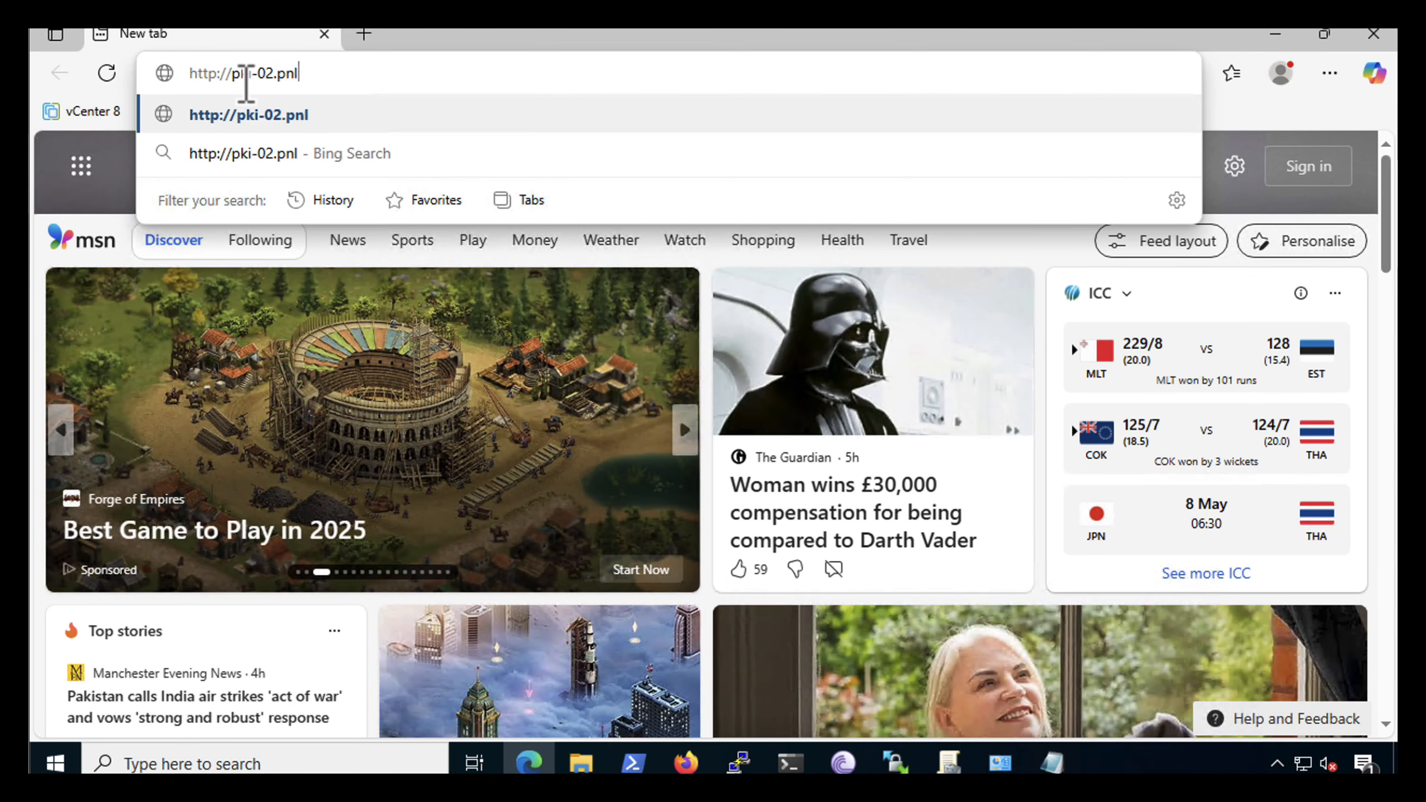
text(.com/c)
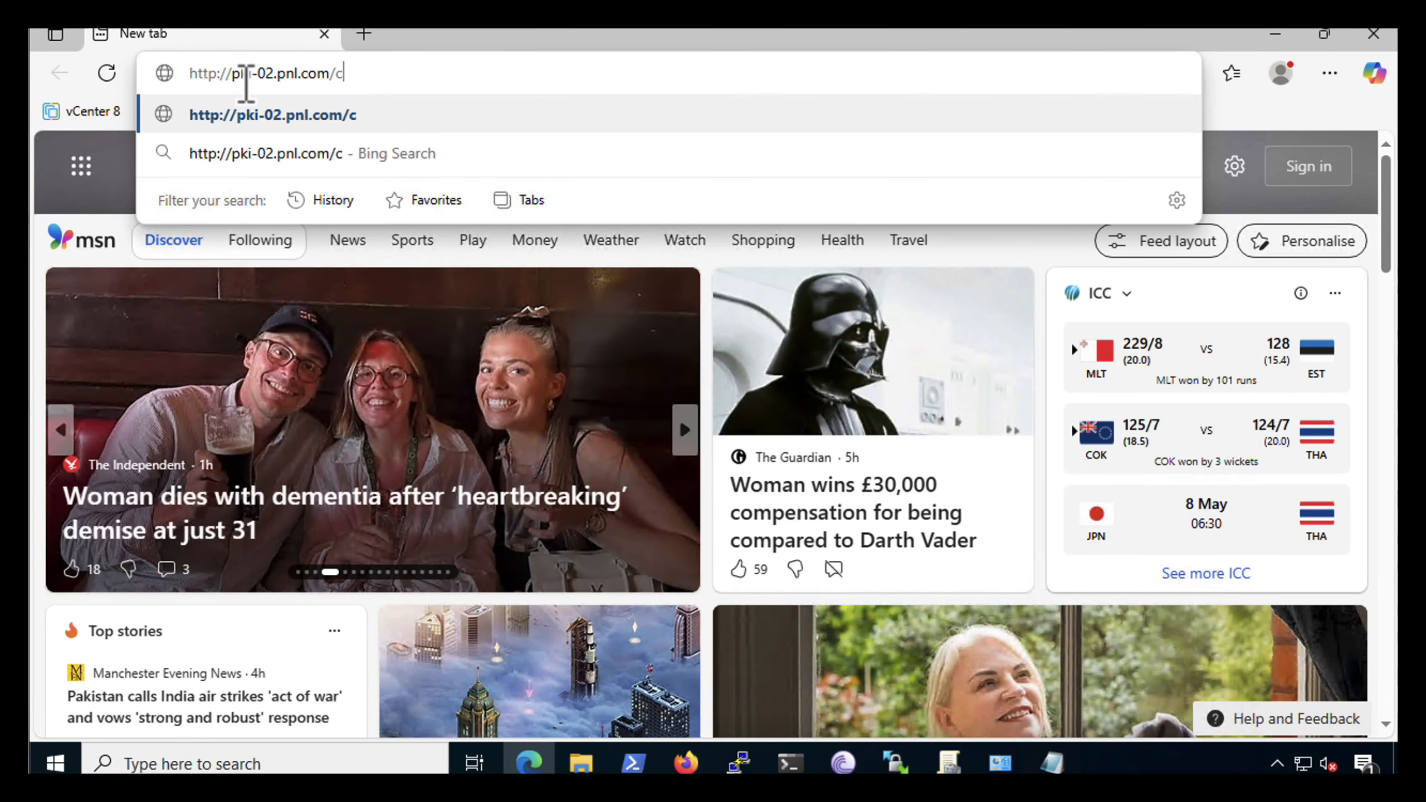
text(ertsrv)
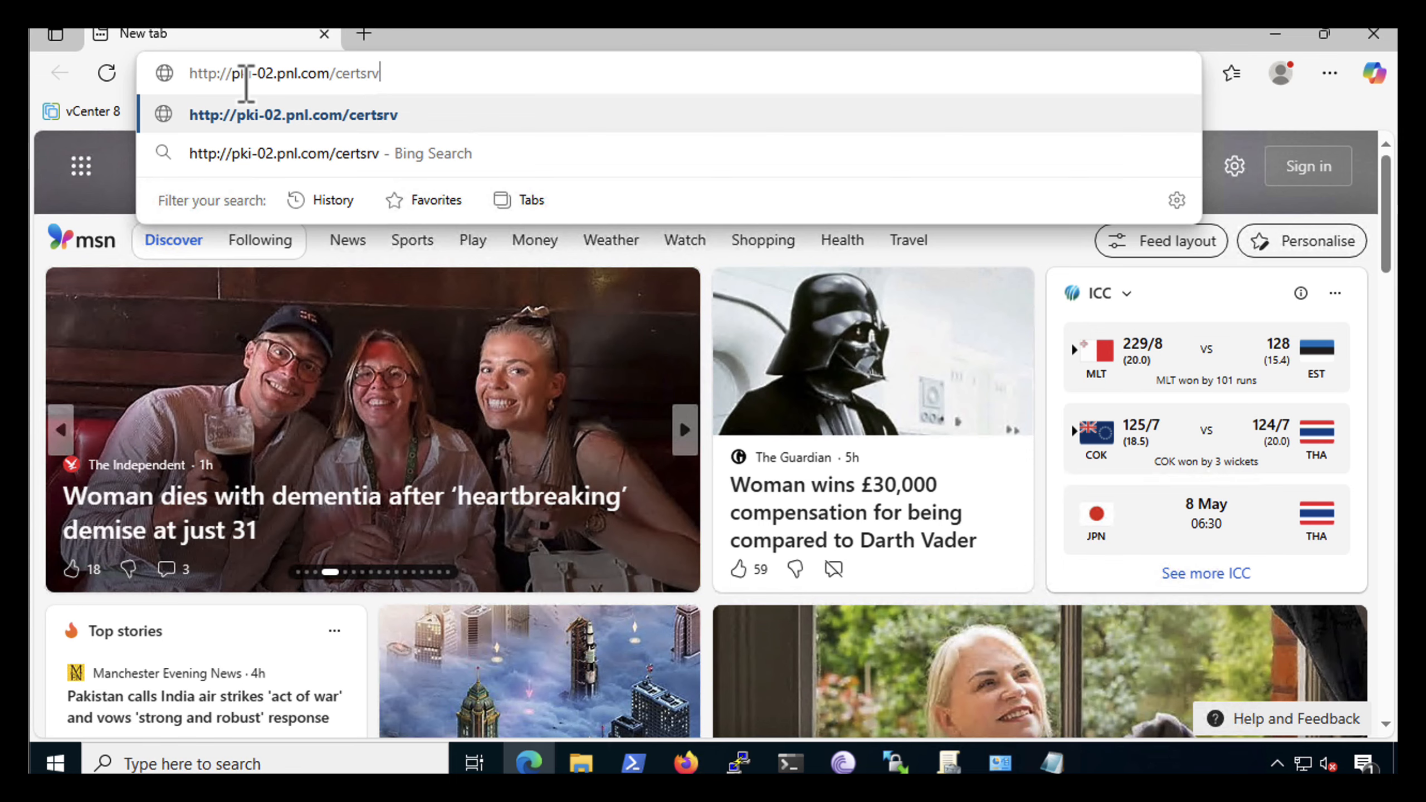
key(Return)
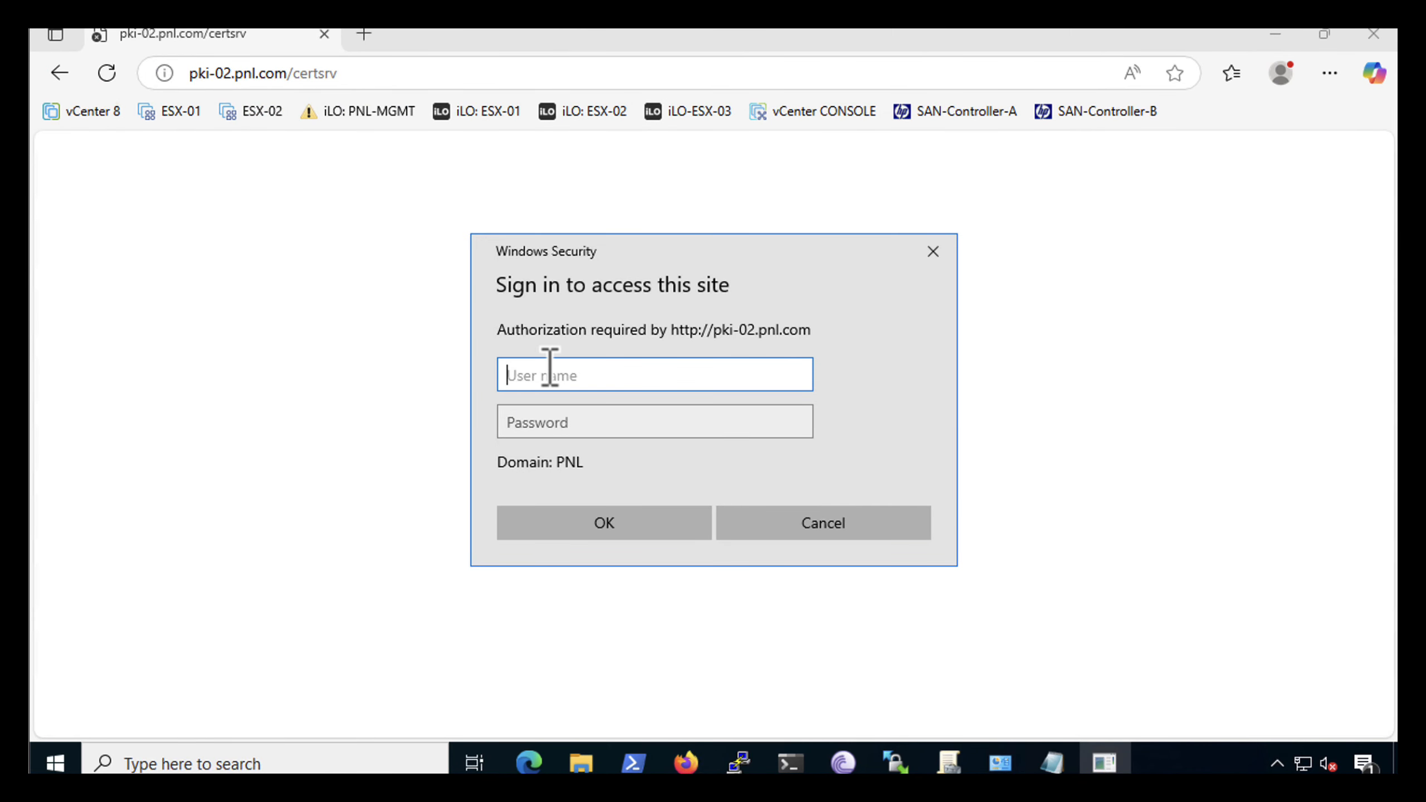
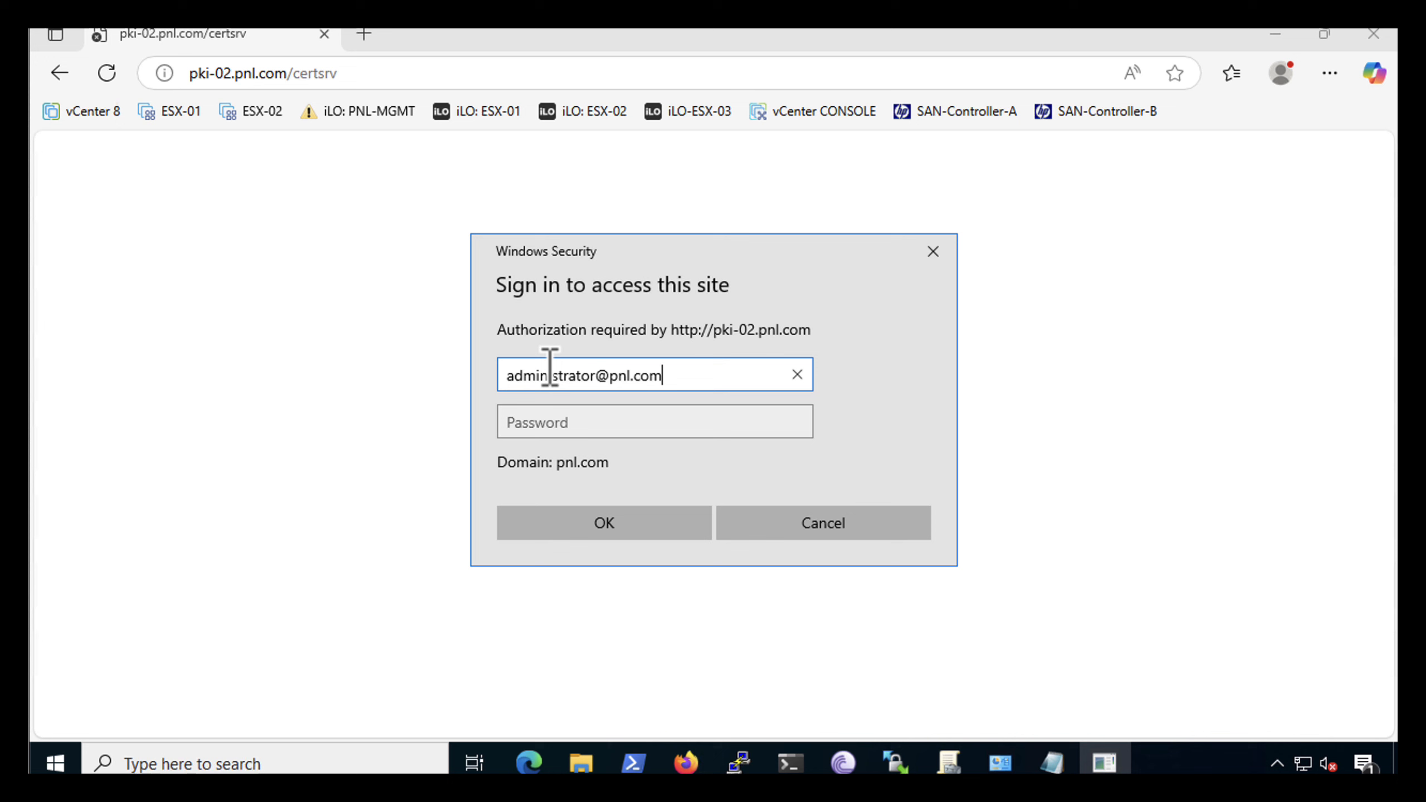
Sign in to the certificate services site with the domain administrator's user name and the account password
key(Tab)
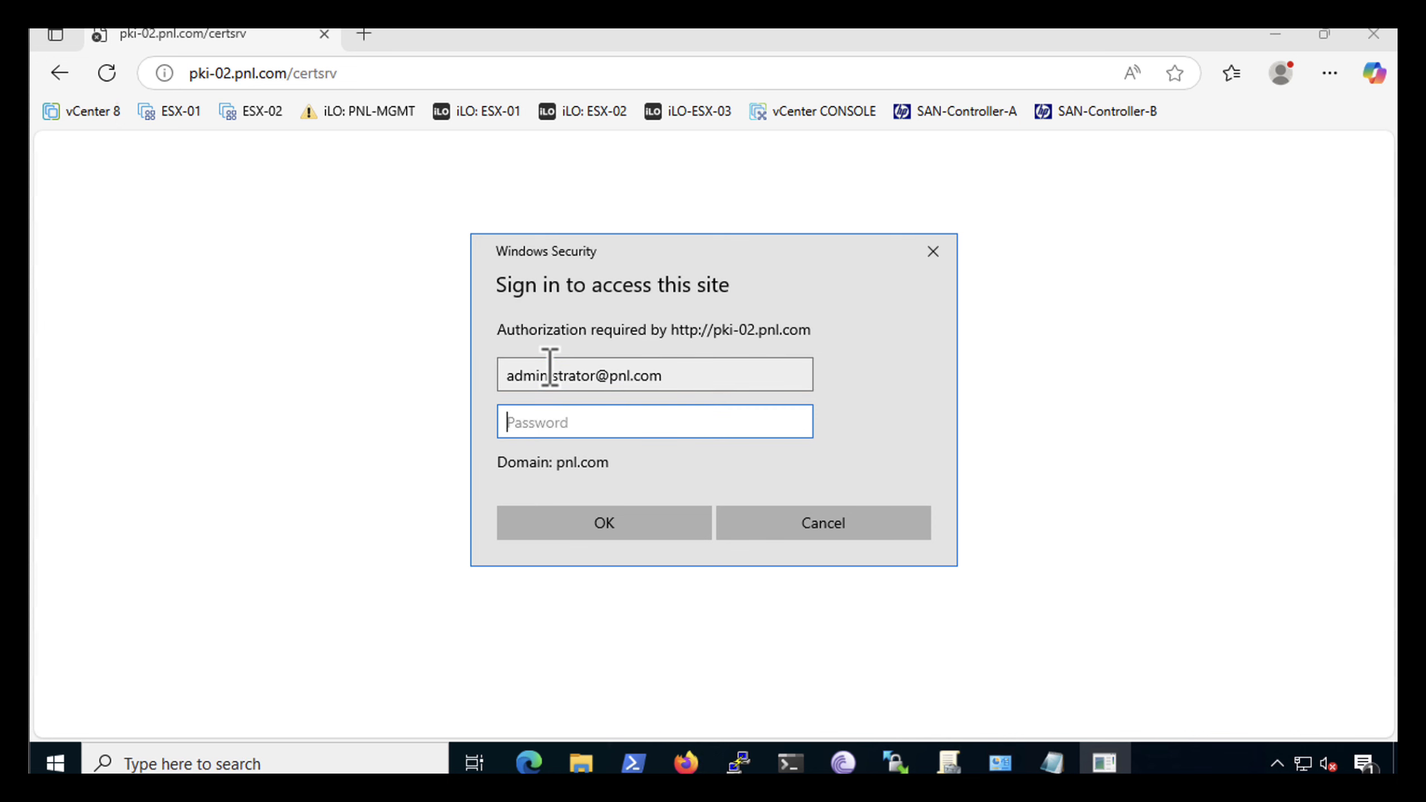
text(•)
key(Return)
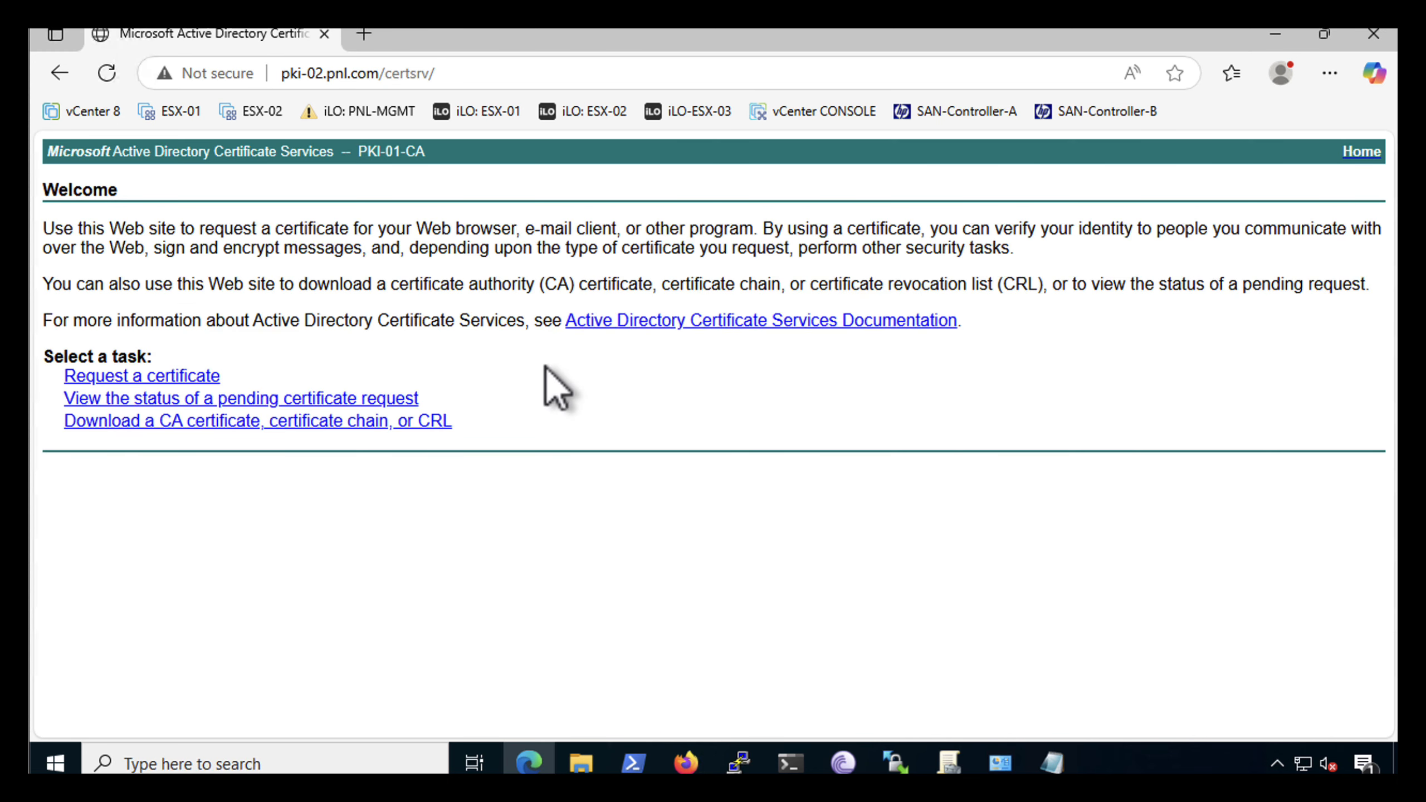
Start an advanced certificate request and paste the full text of rui.csr from Notepad as the saved request, removing the trailing blank line
click(132, 375)
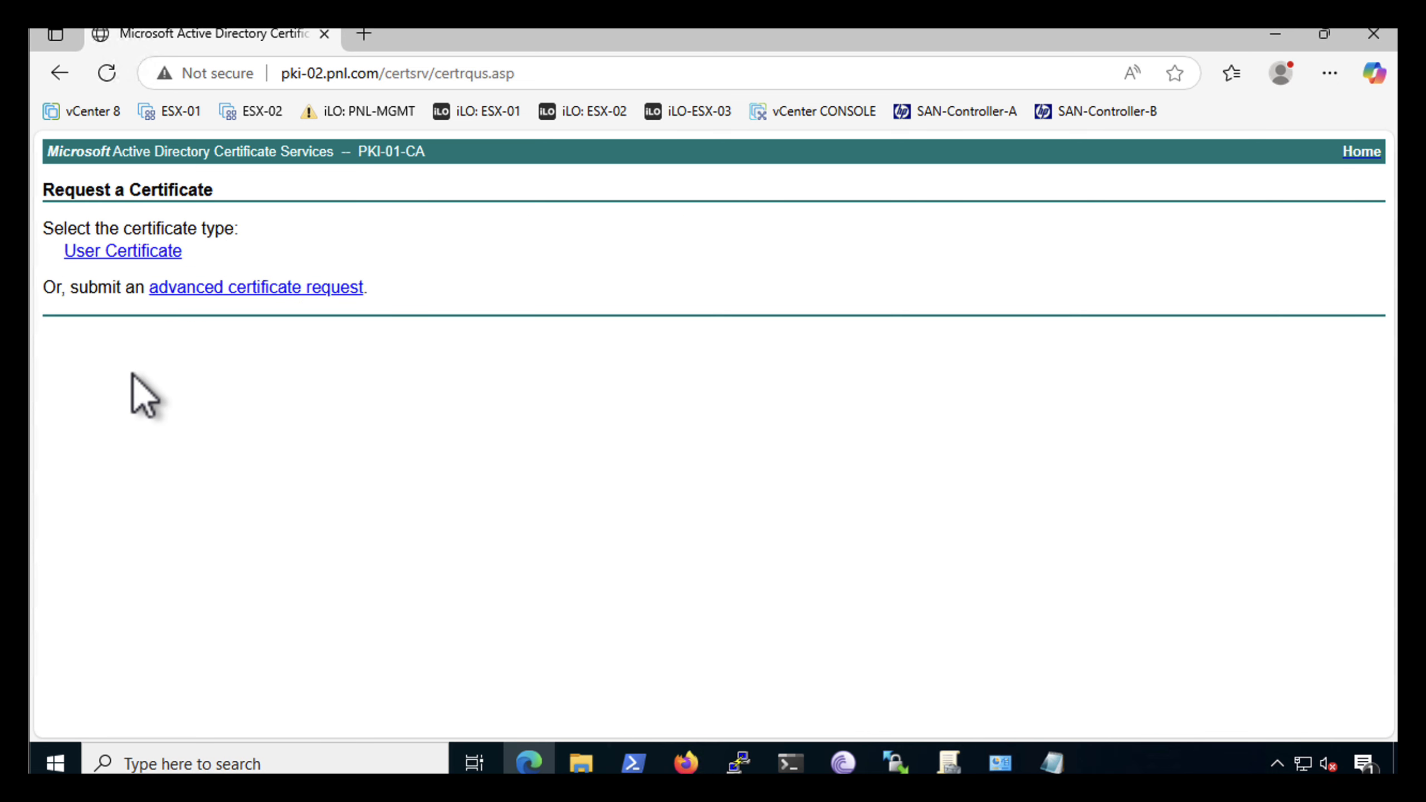
click(260, 286)
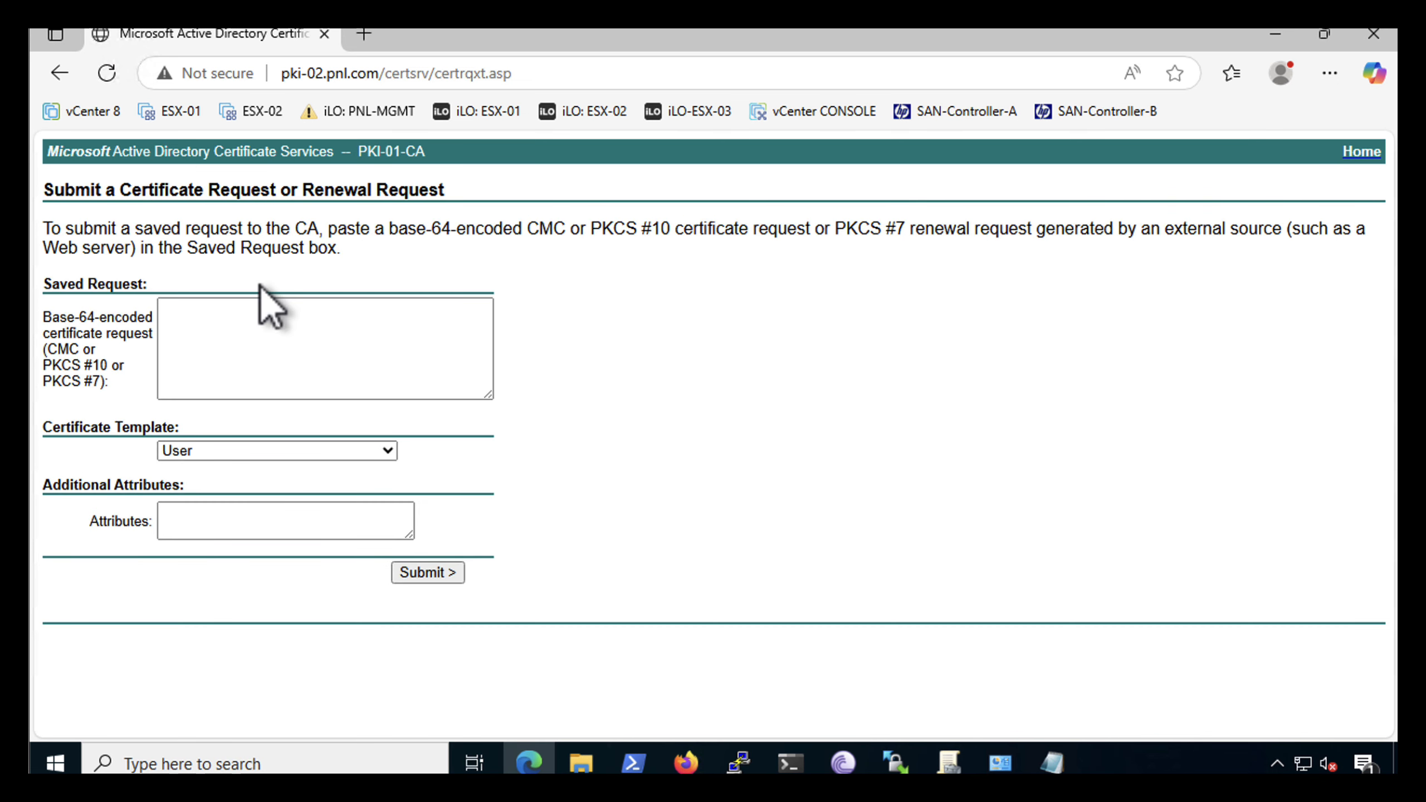
click(226, 317)
click(1052, 763)
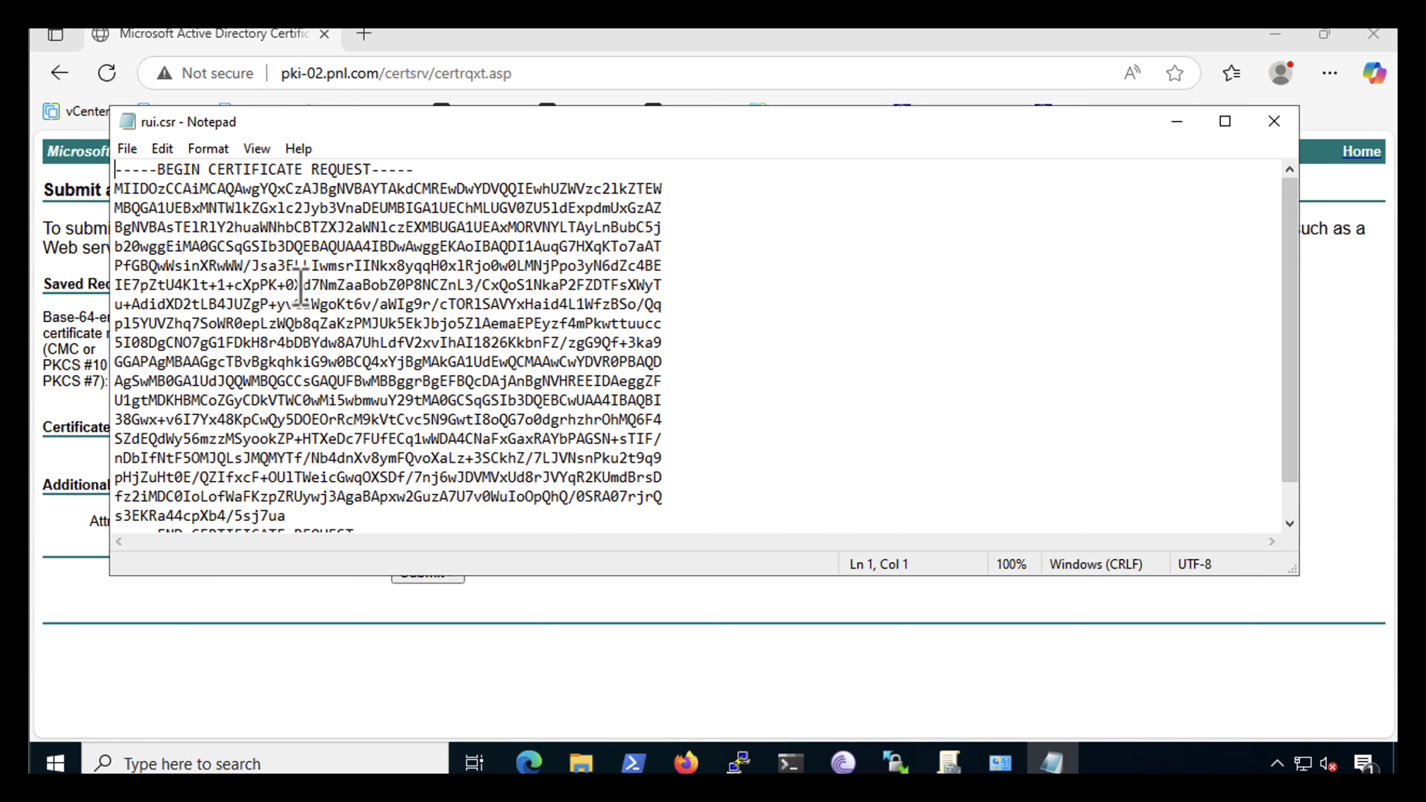
key(ctrl+a)
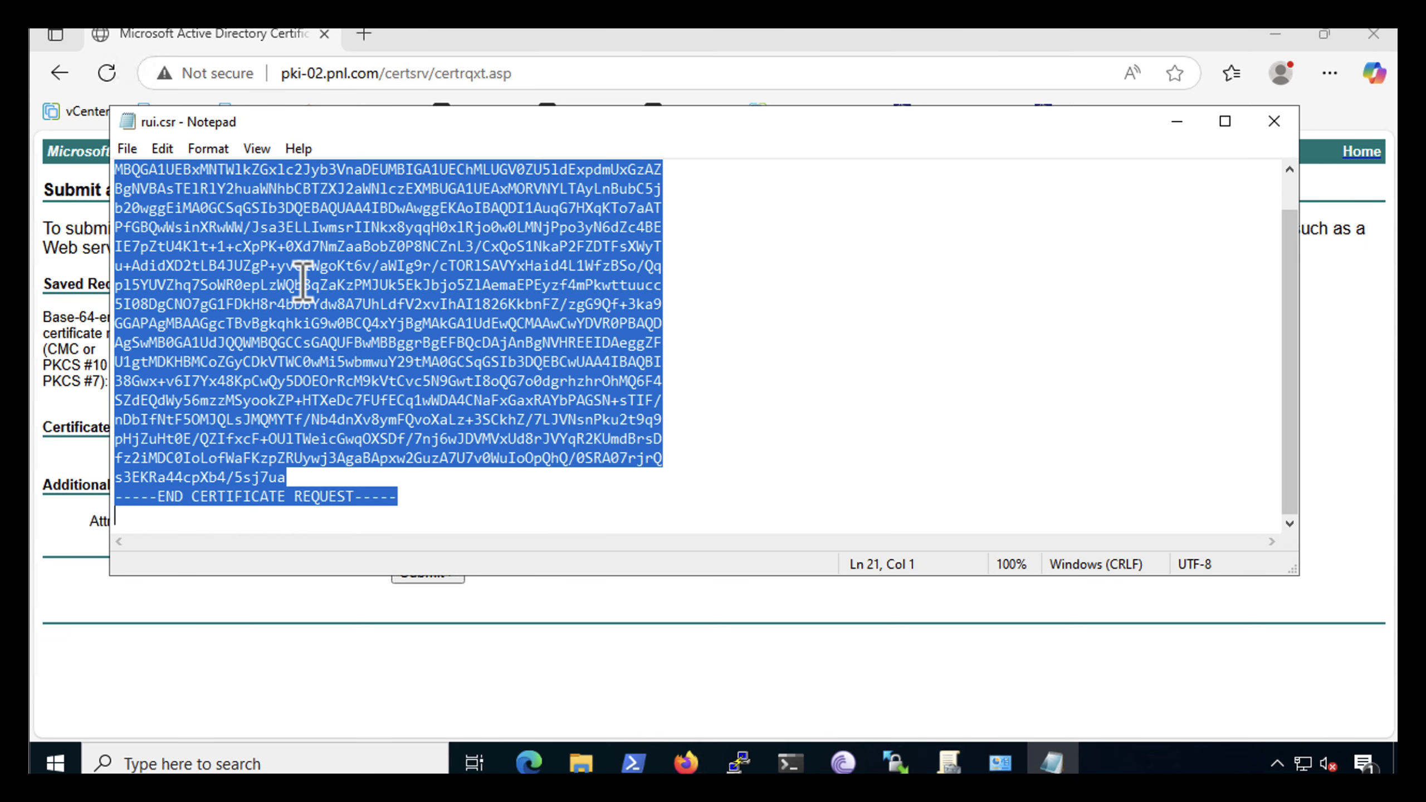
right_click(364, 257)
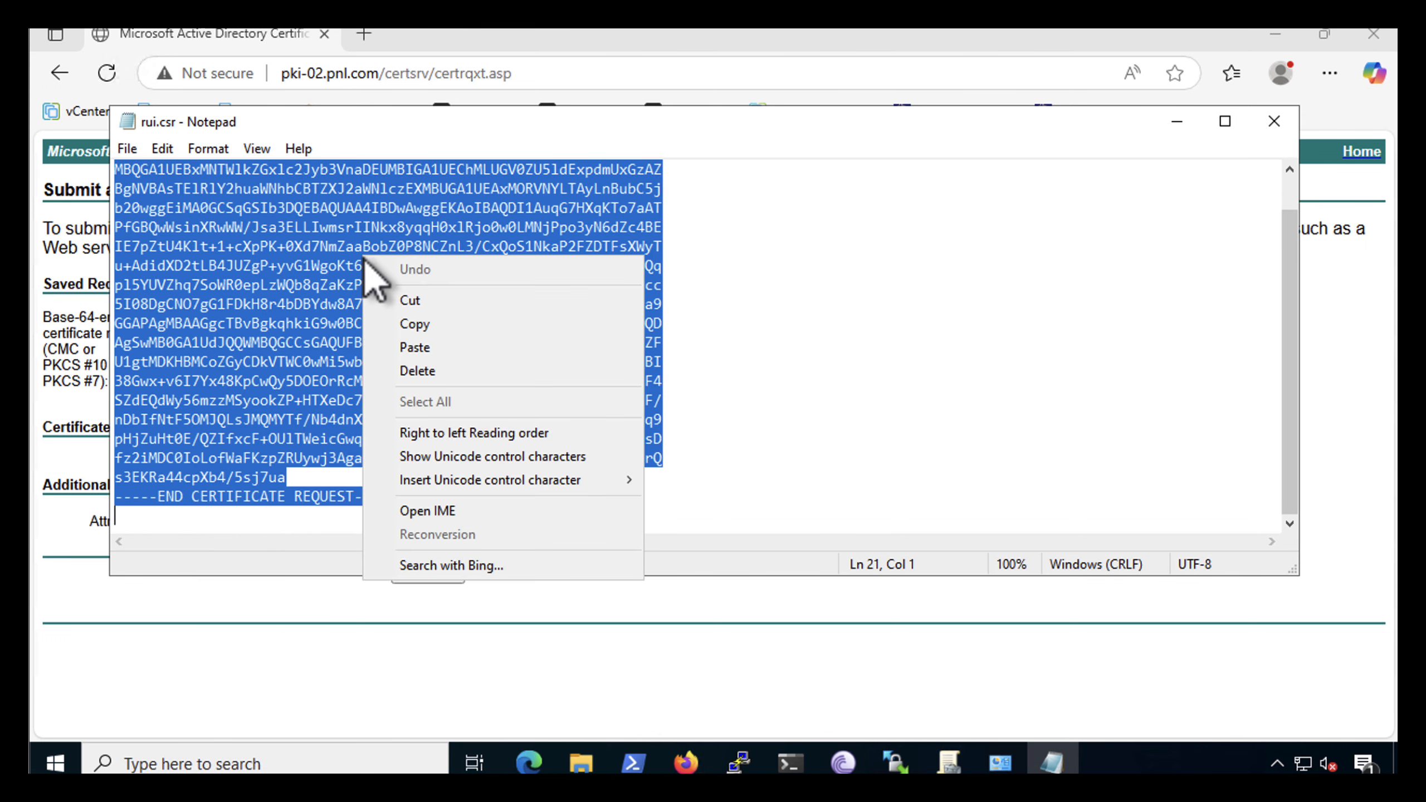
click(409, 324)
click(1177, 122)
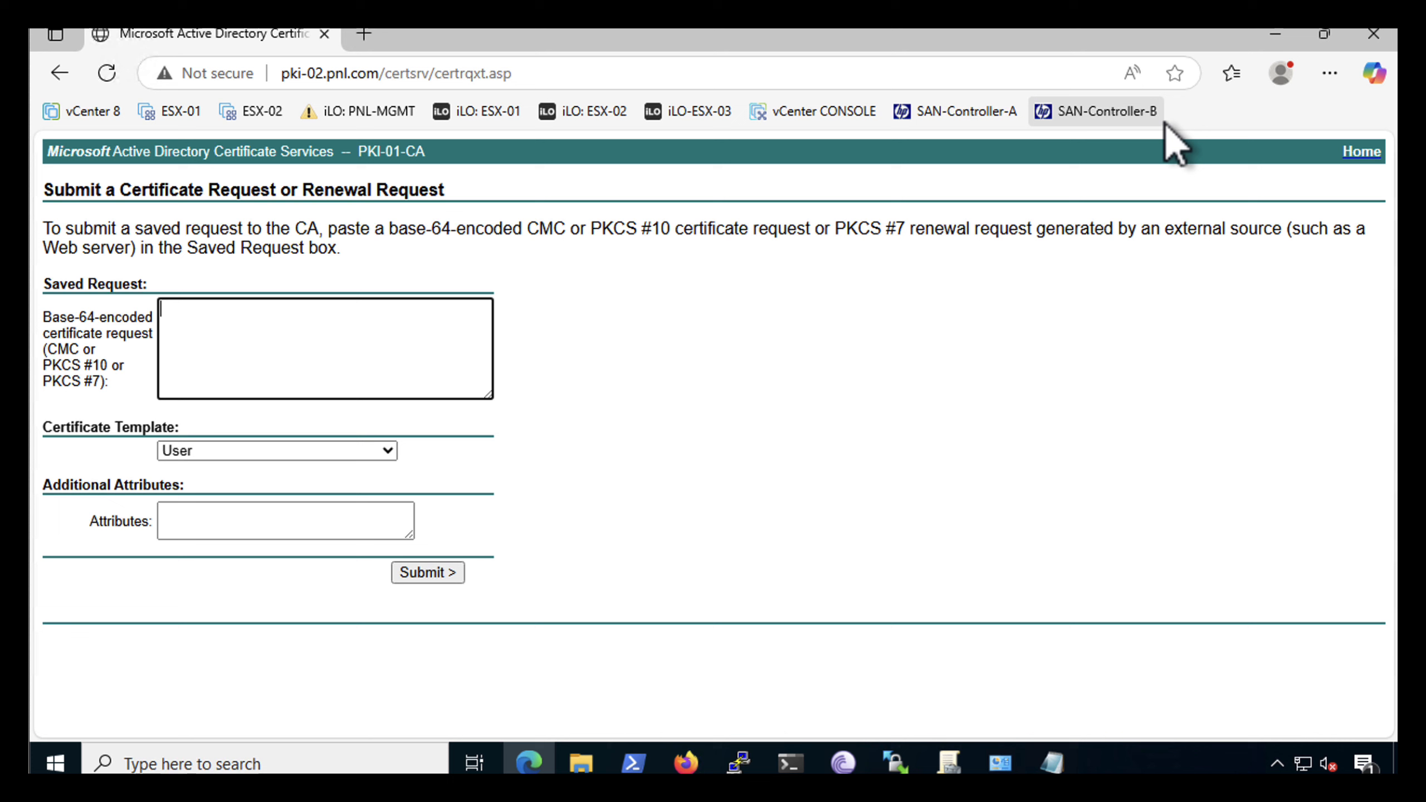
right_click(188, 329)
click(229, 491)
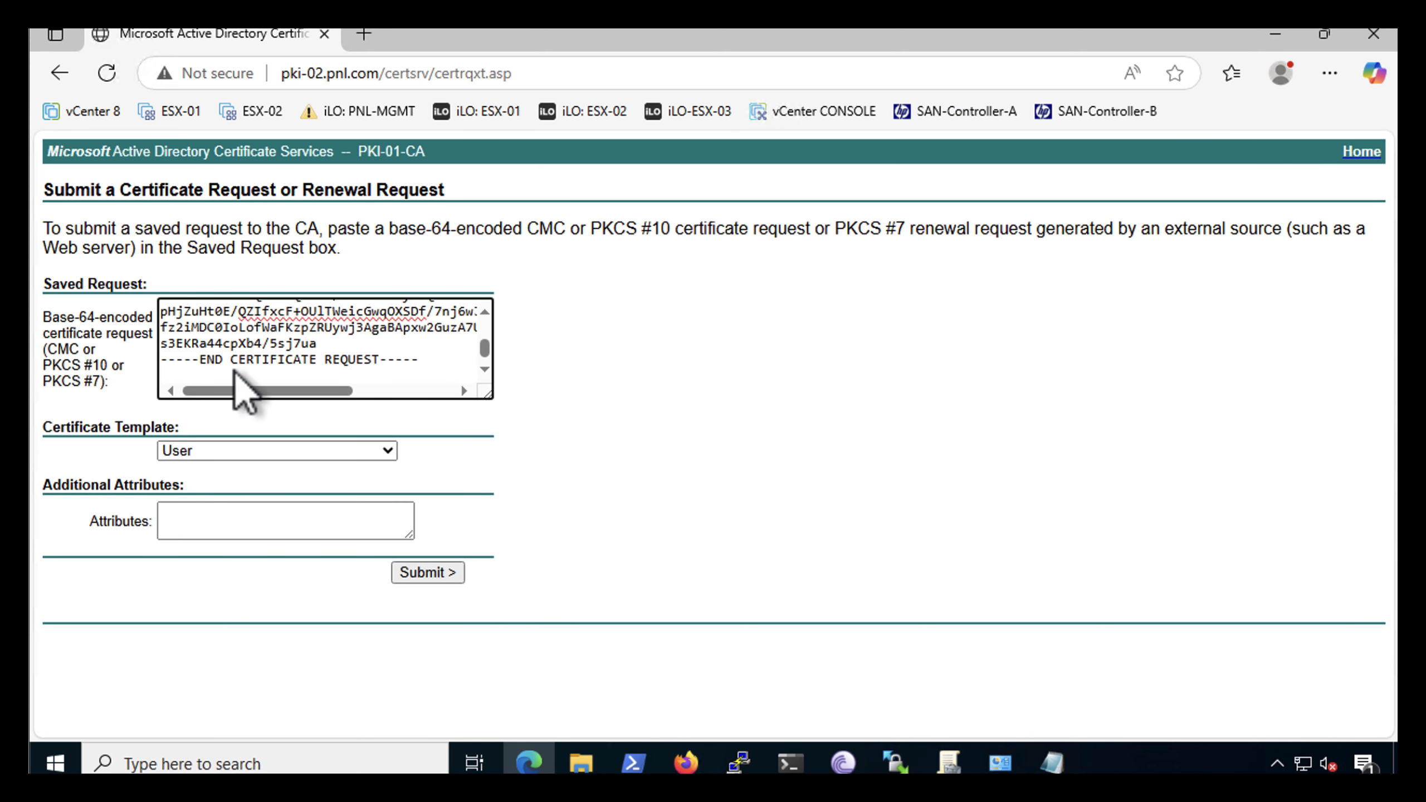
key(BackSpace)
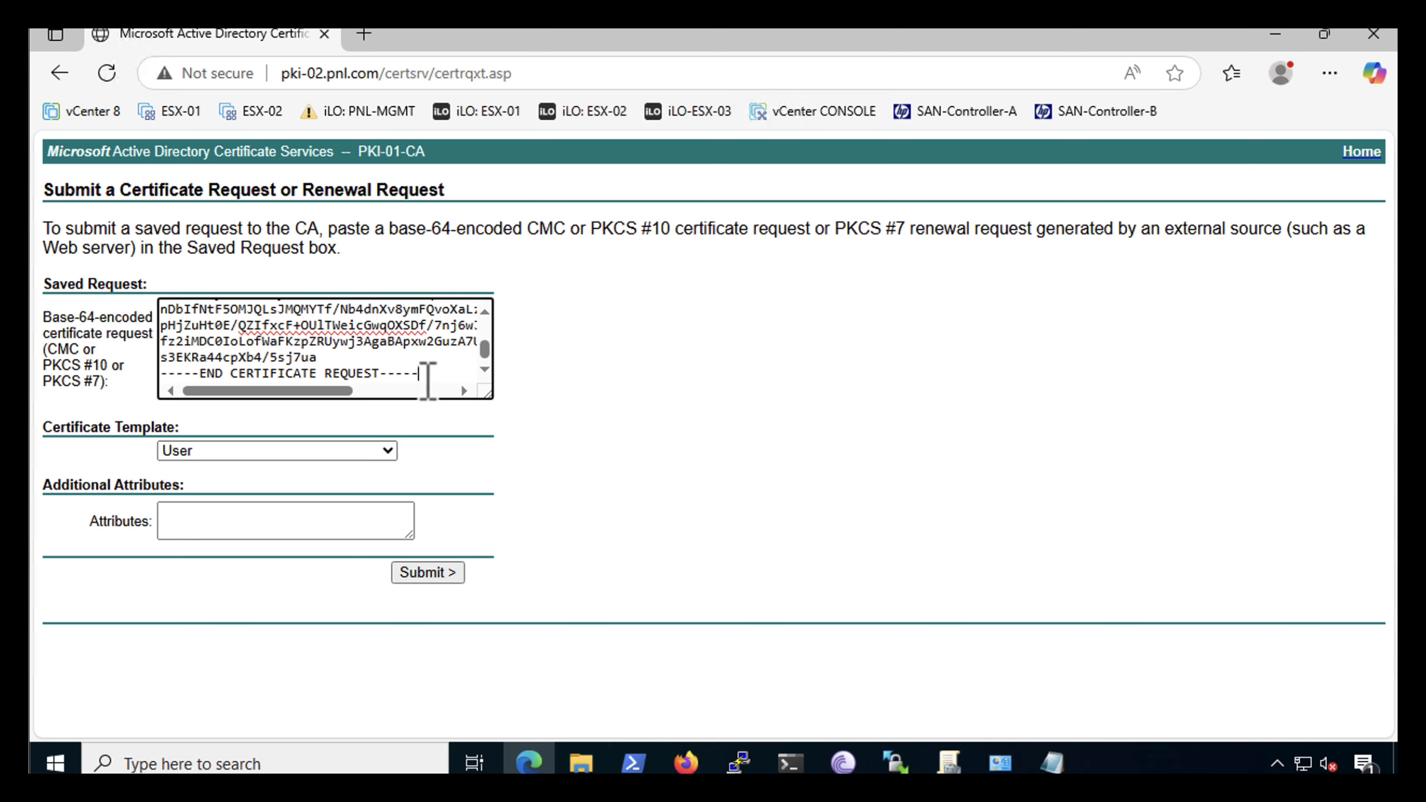
Submit the certificate request with the Web Server certificate template
click(258, 453)
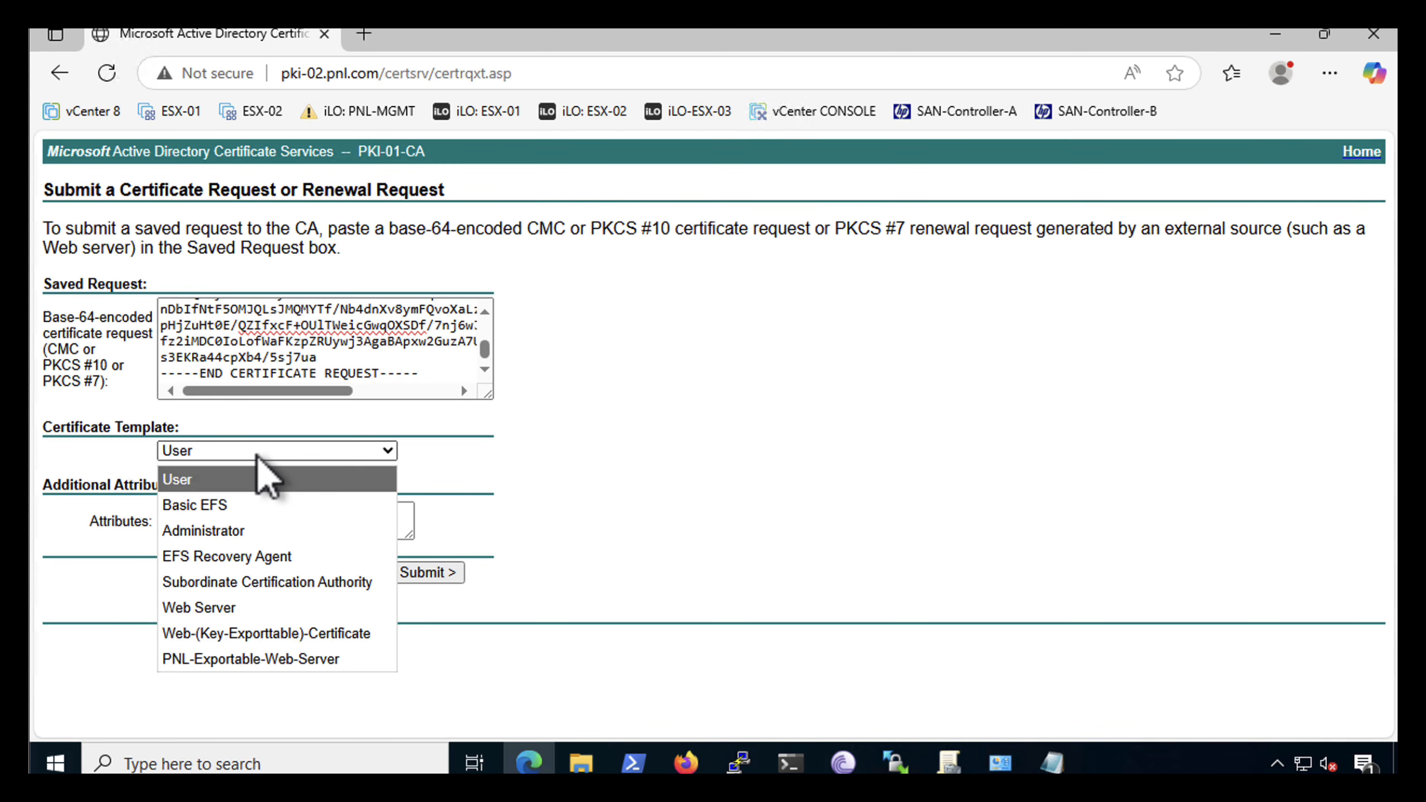
click(216, 608)
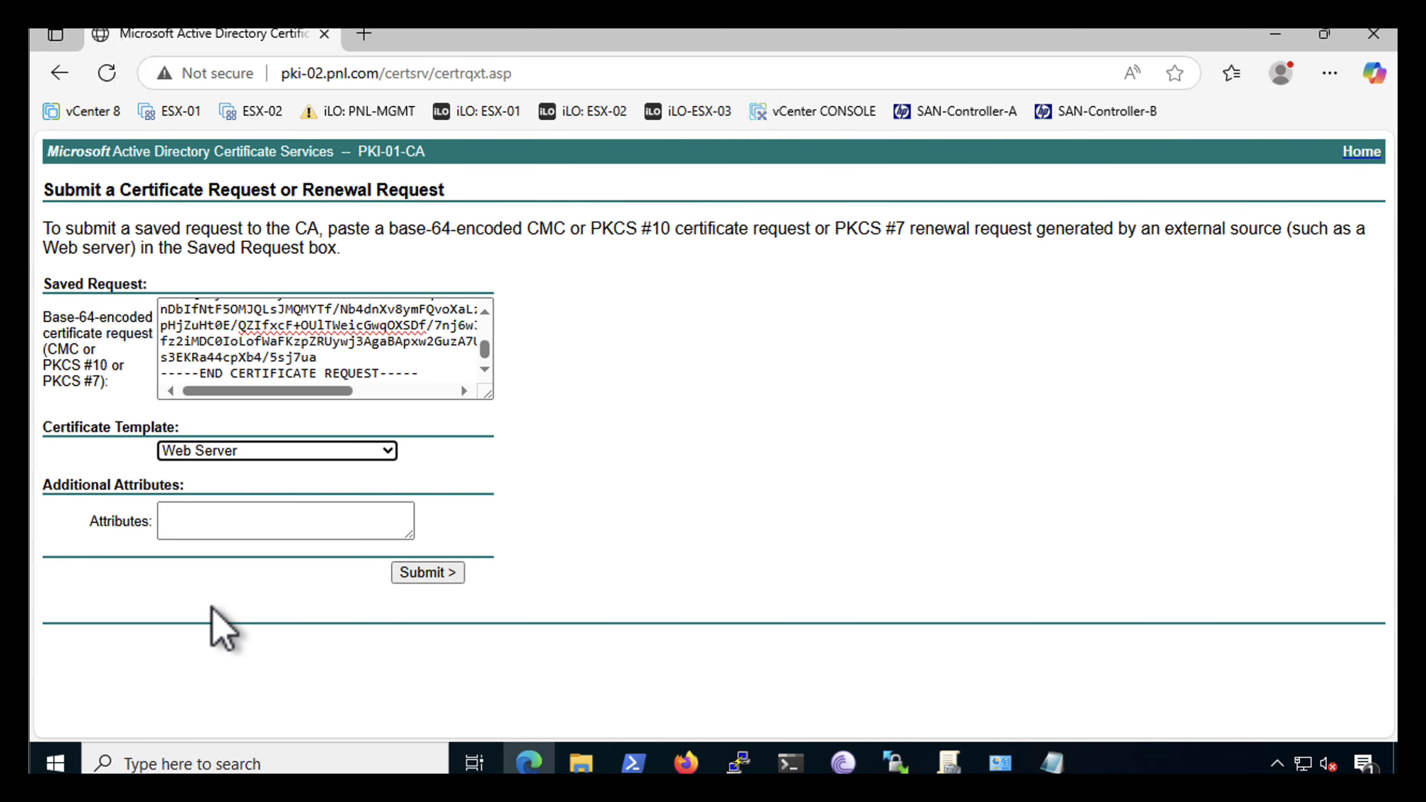
click(414, 574)
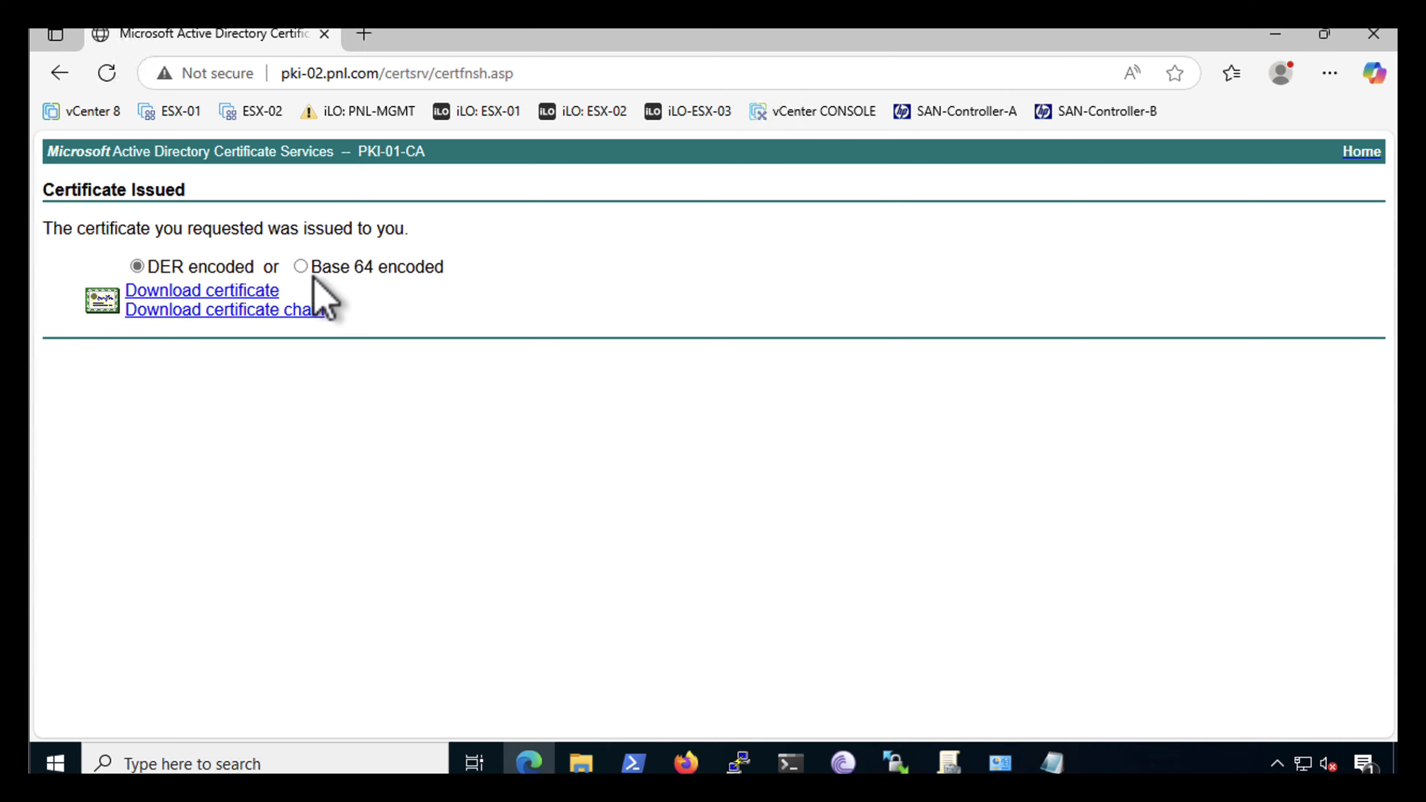
Download the issued certificate Base 64 encoded, keep the flagged certnew.cer file, and open the Downloads folder
click(212, 294)
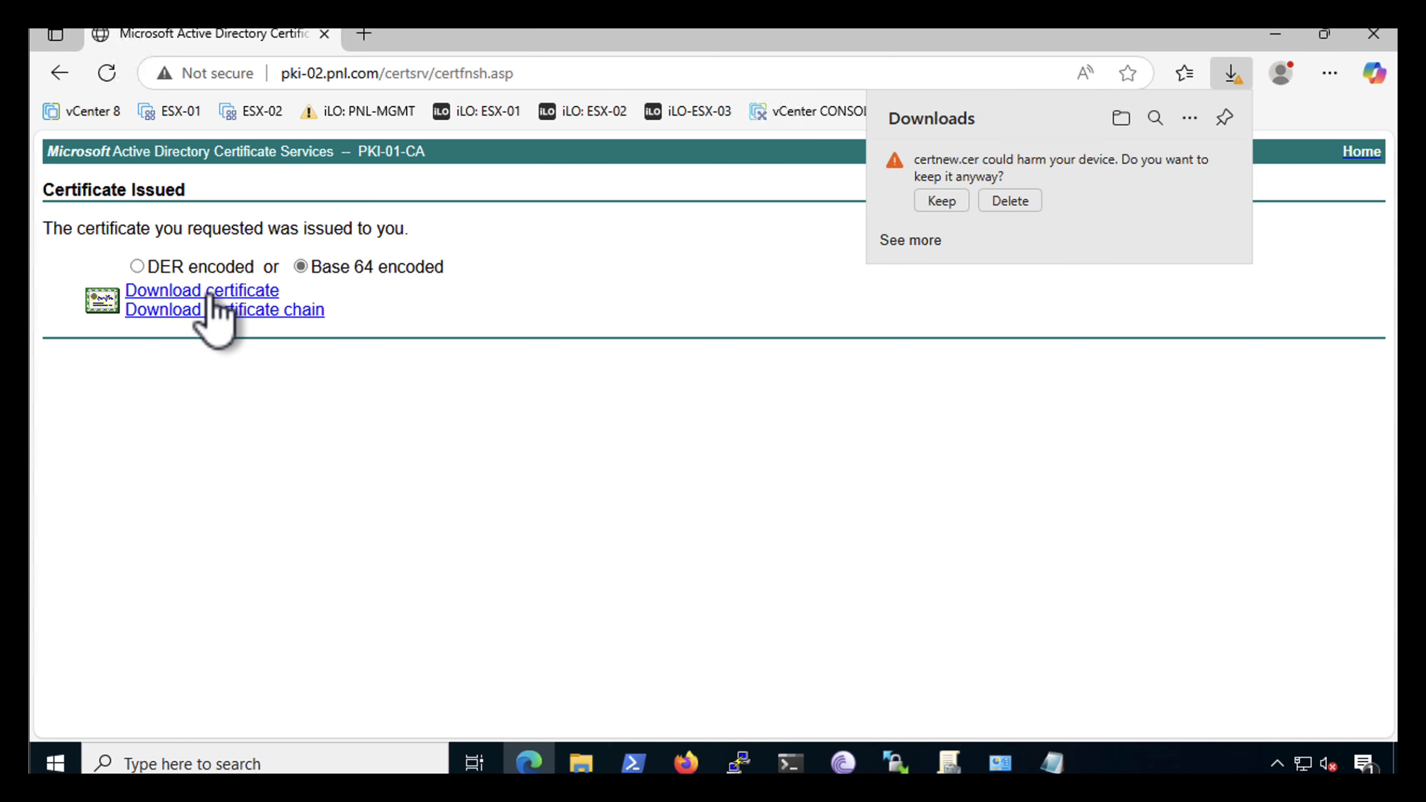
click(942, 201)
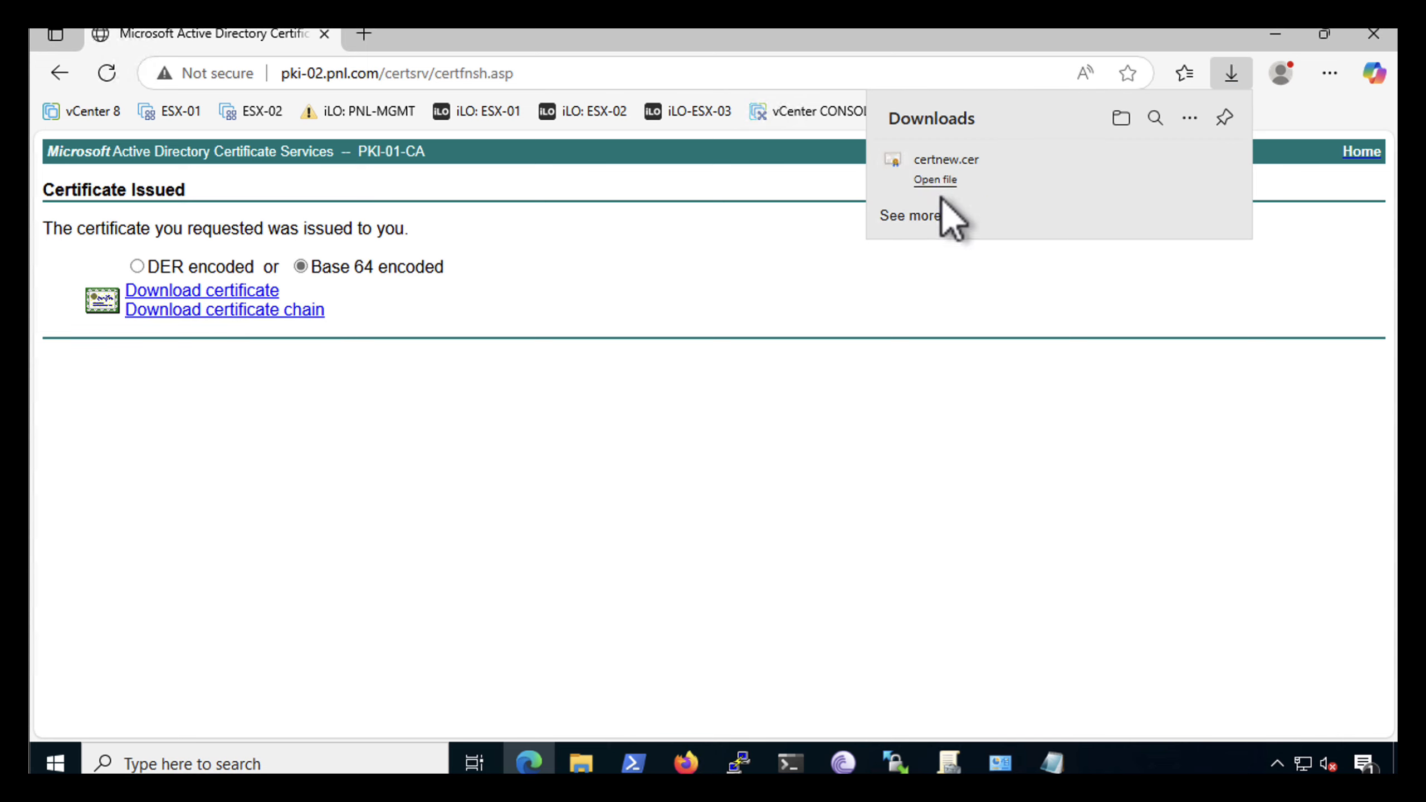
click(1120, 119)
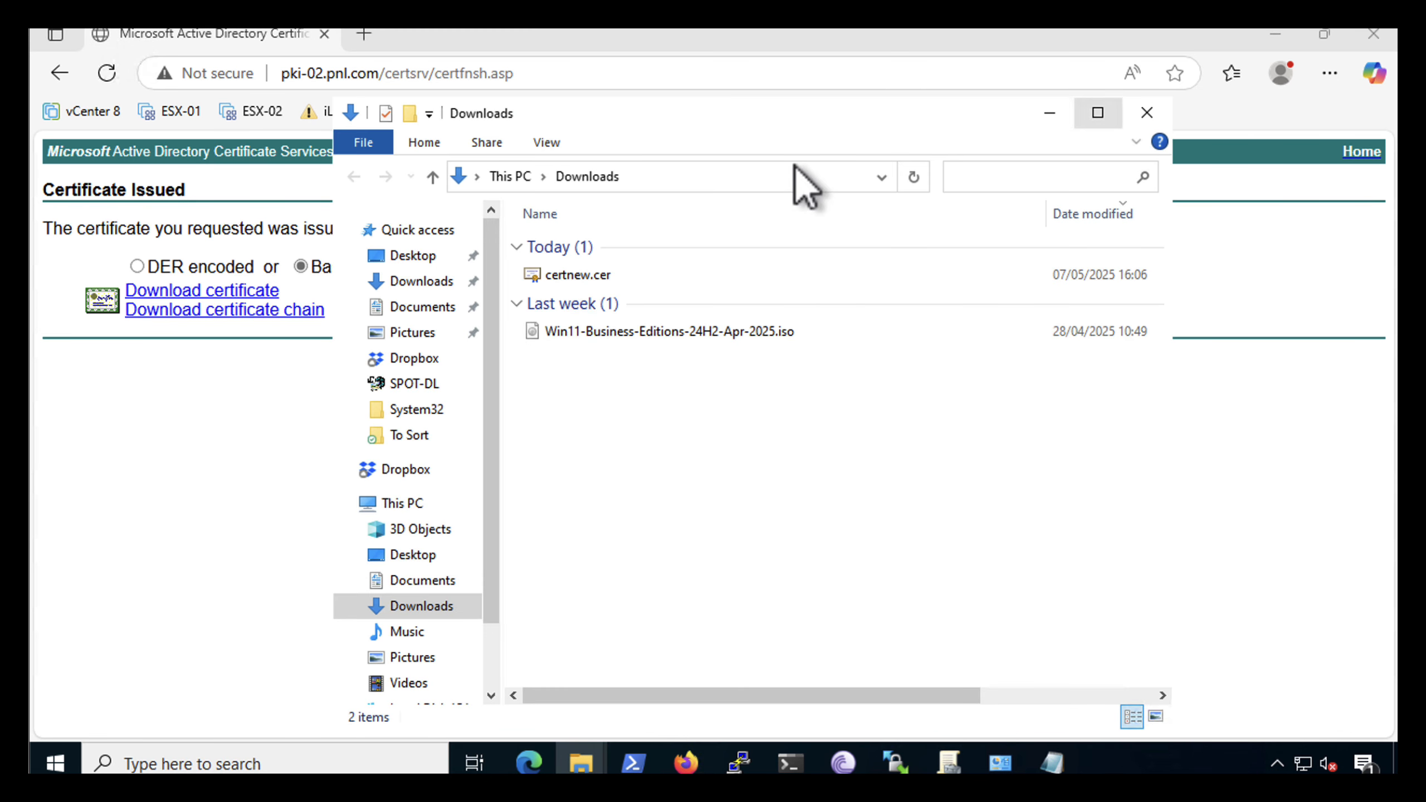
Rename the downloaded certnew.cer as rui.cer
right_click(574, 276)
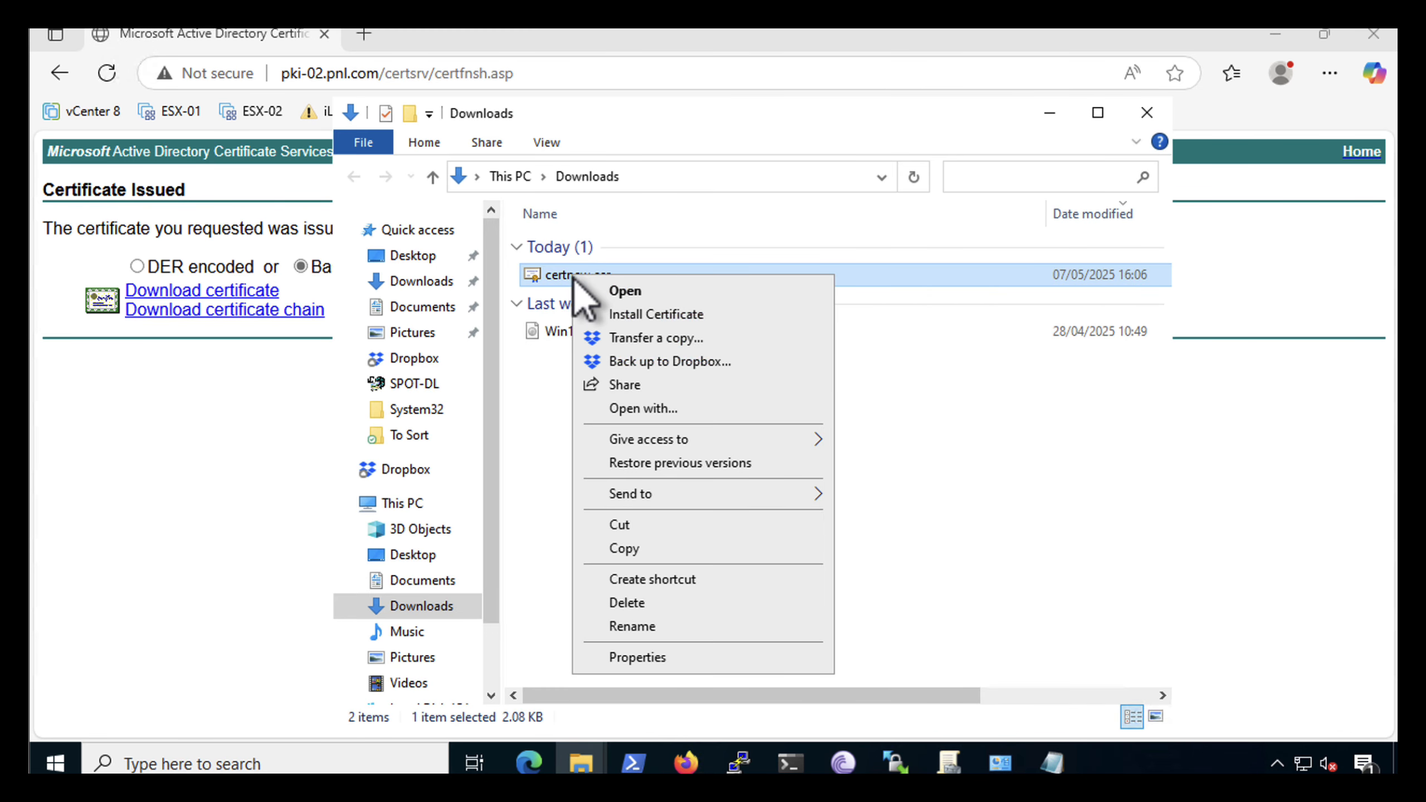
click(605, 627)
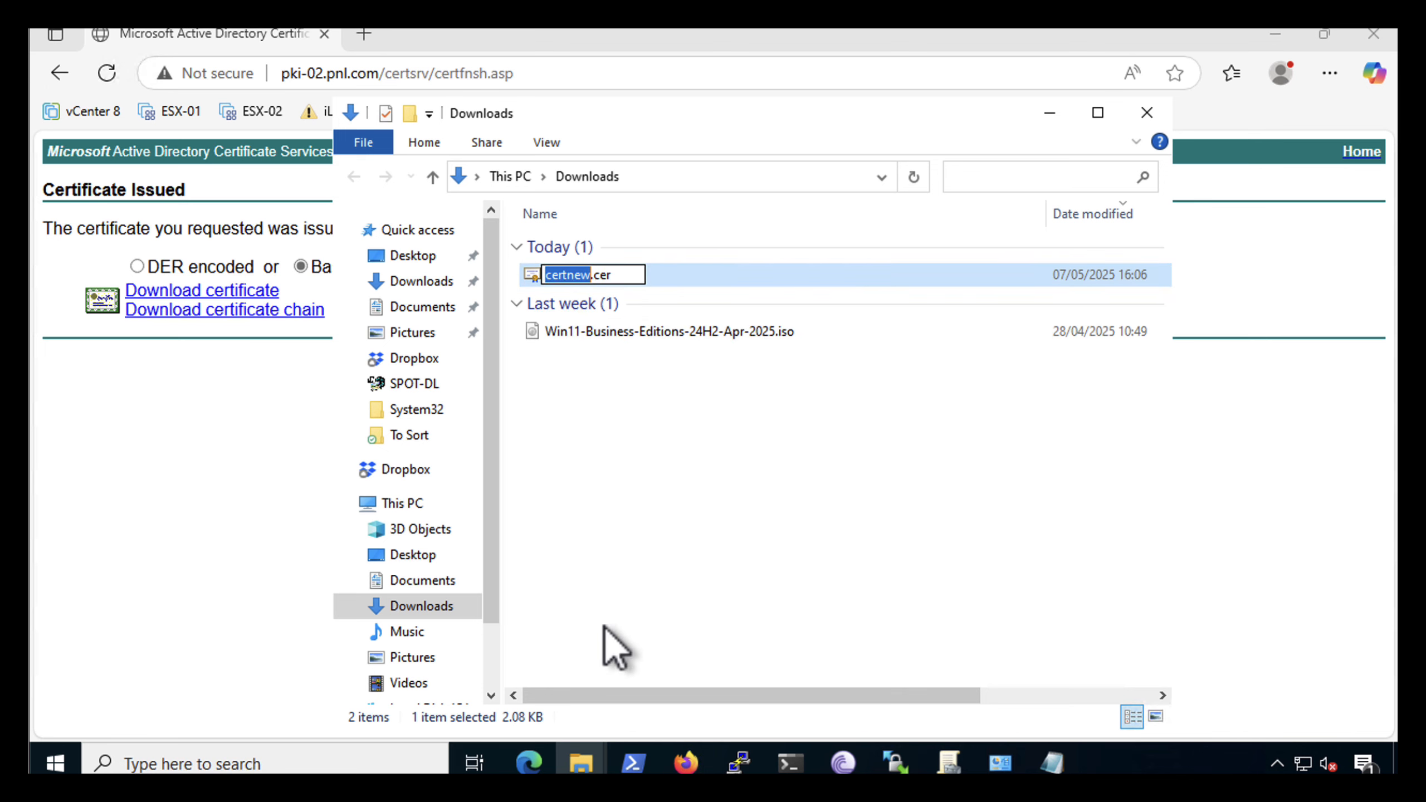
text(ruio)
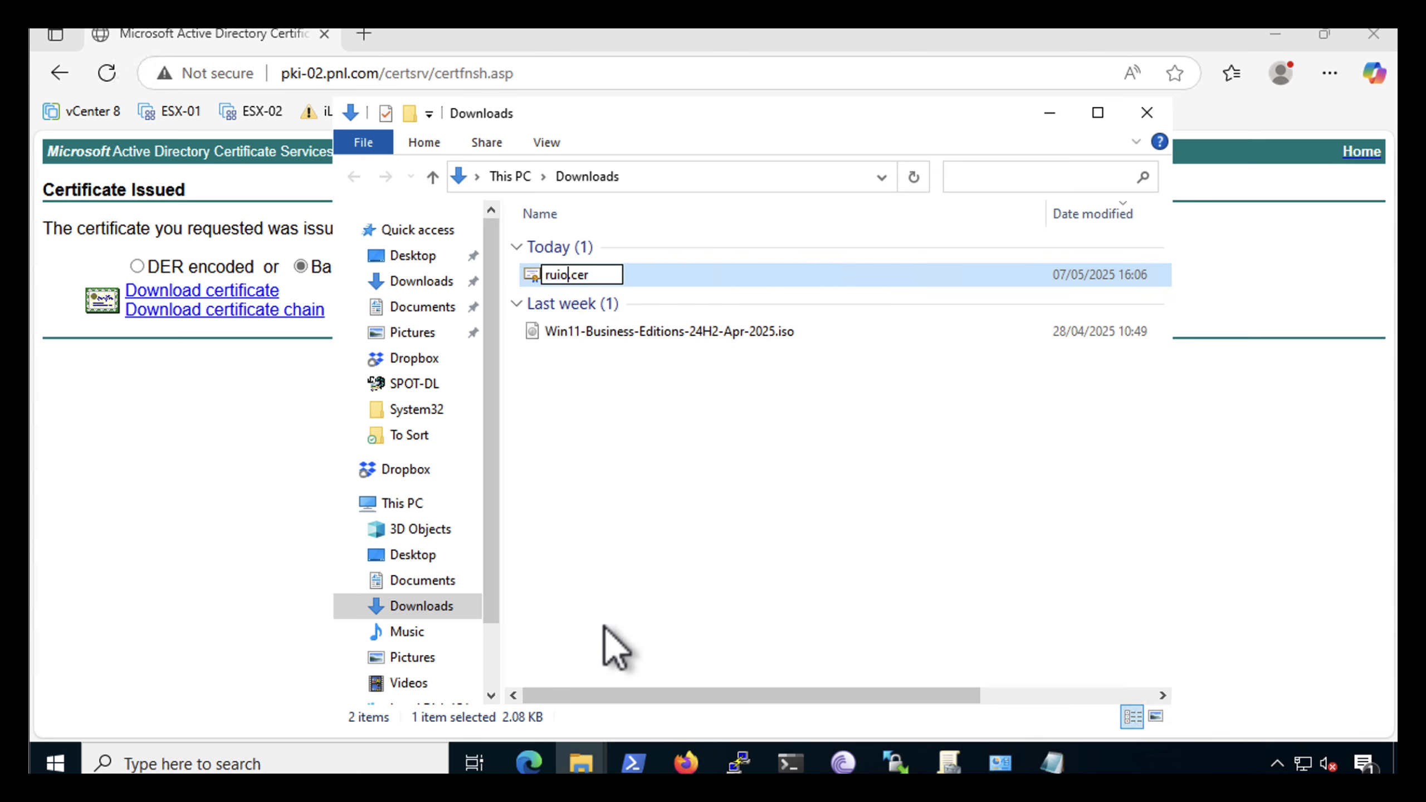
click(592, 583)
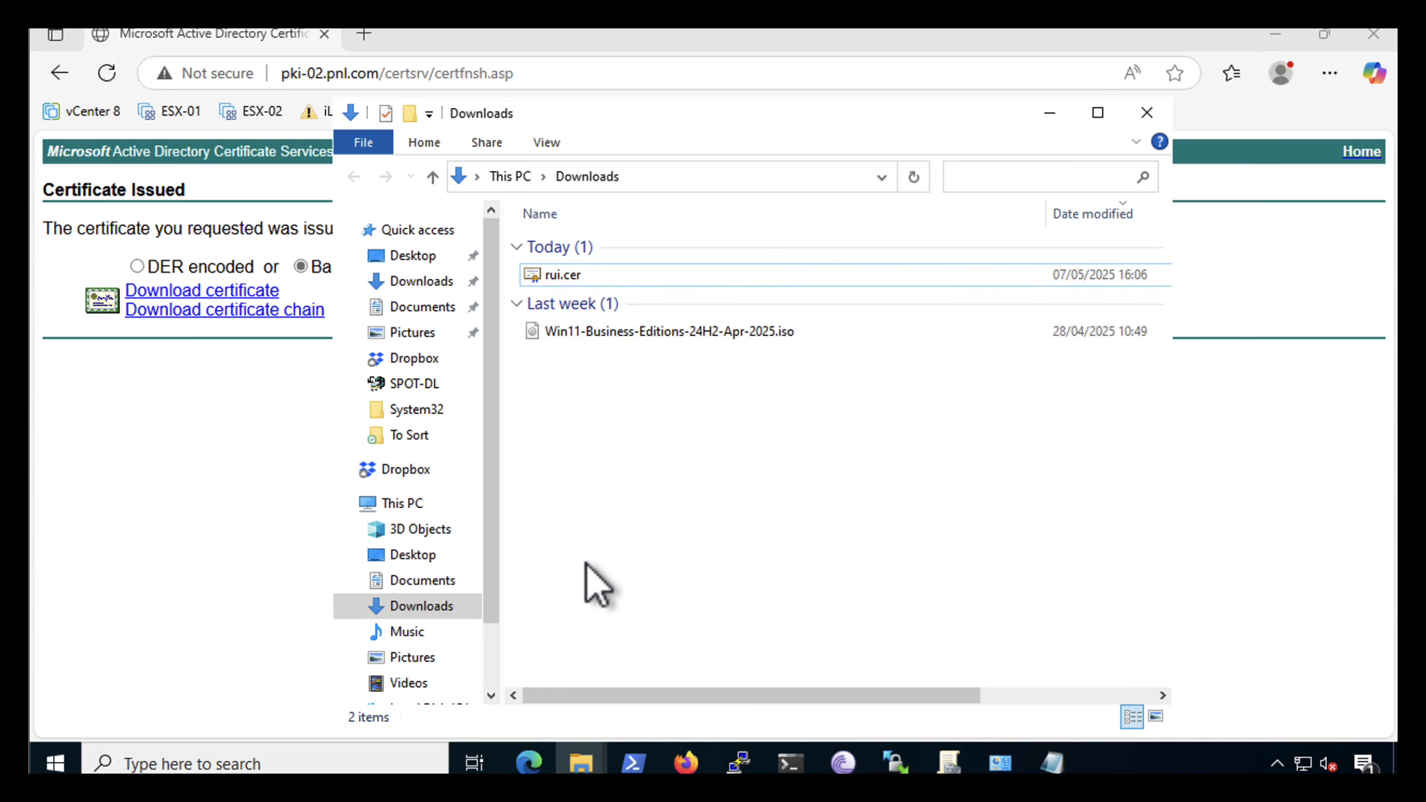
Copy rui.cer from Downloads and open the folder C:\Program Files (x86)\OpenSSL-Win32\bin in a maximised window
click(549, 278)
right_click(548, 274)
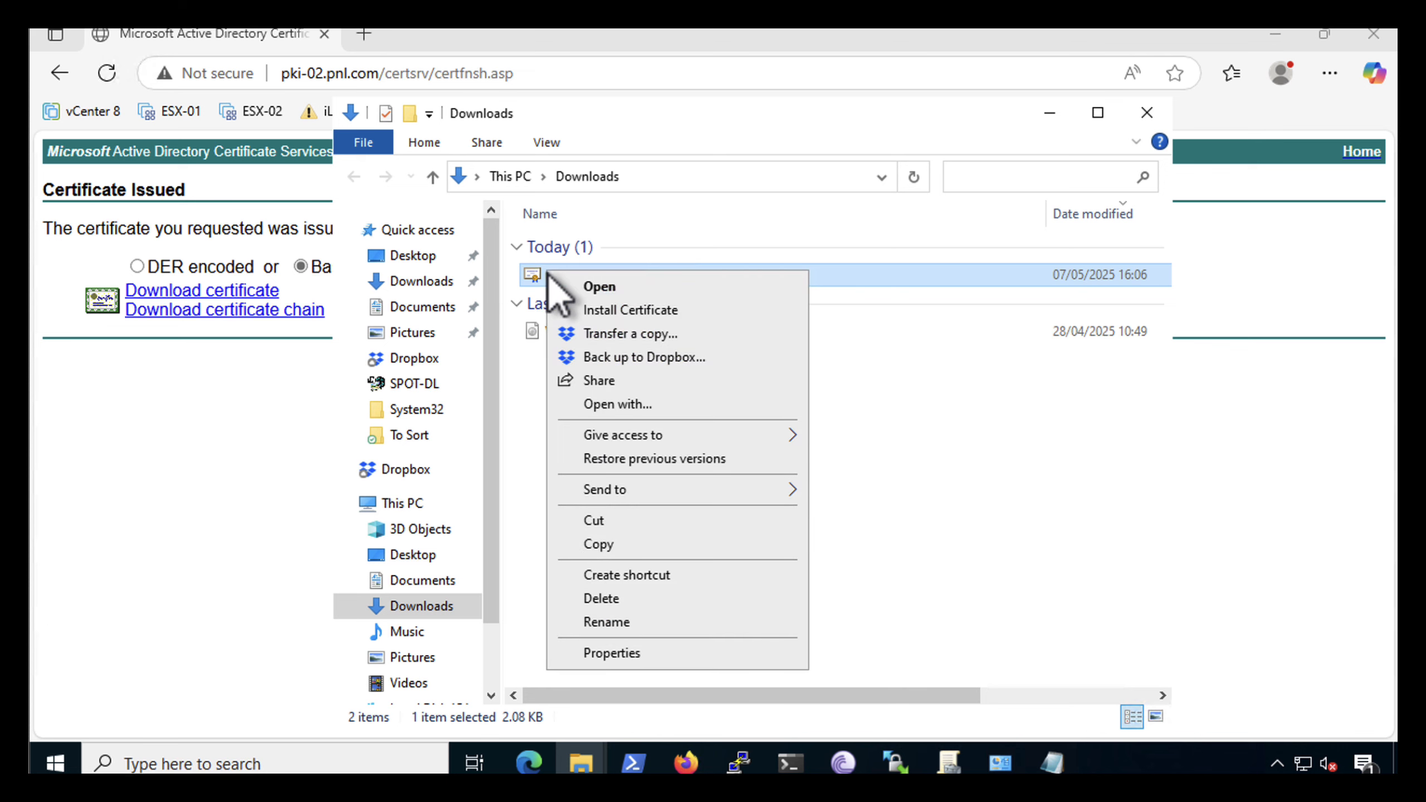
click(585, 544)
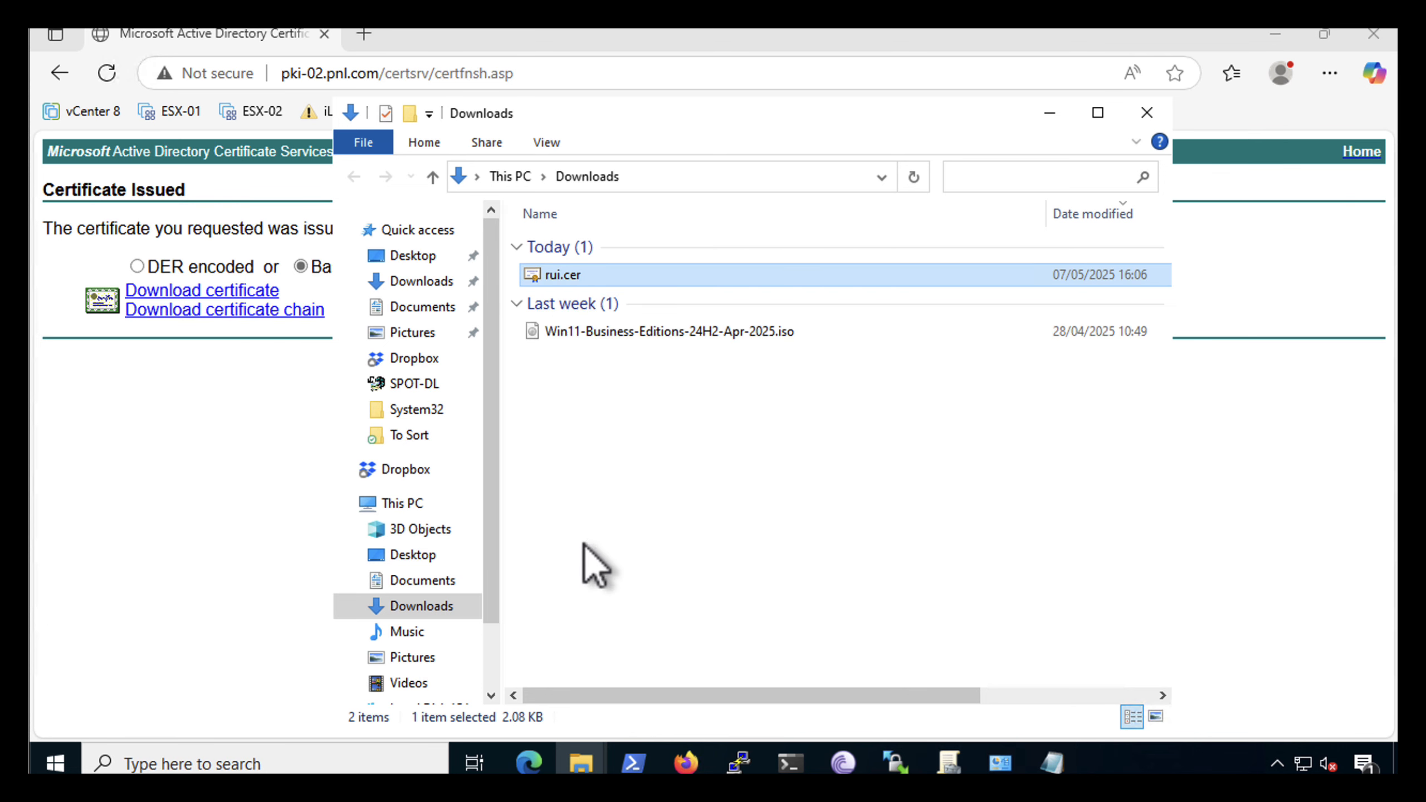
scroll(488, 618, down, 3)
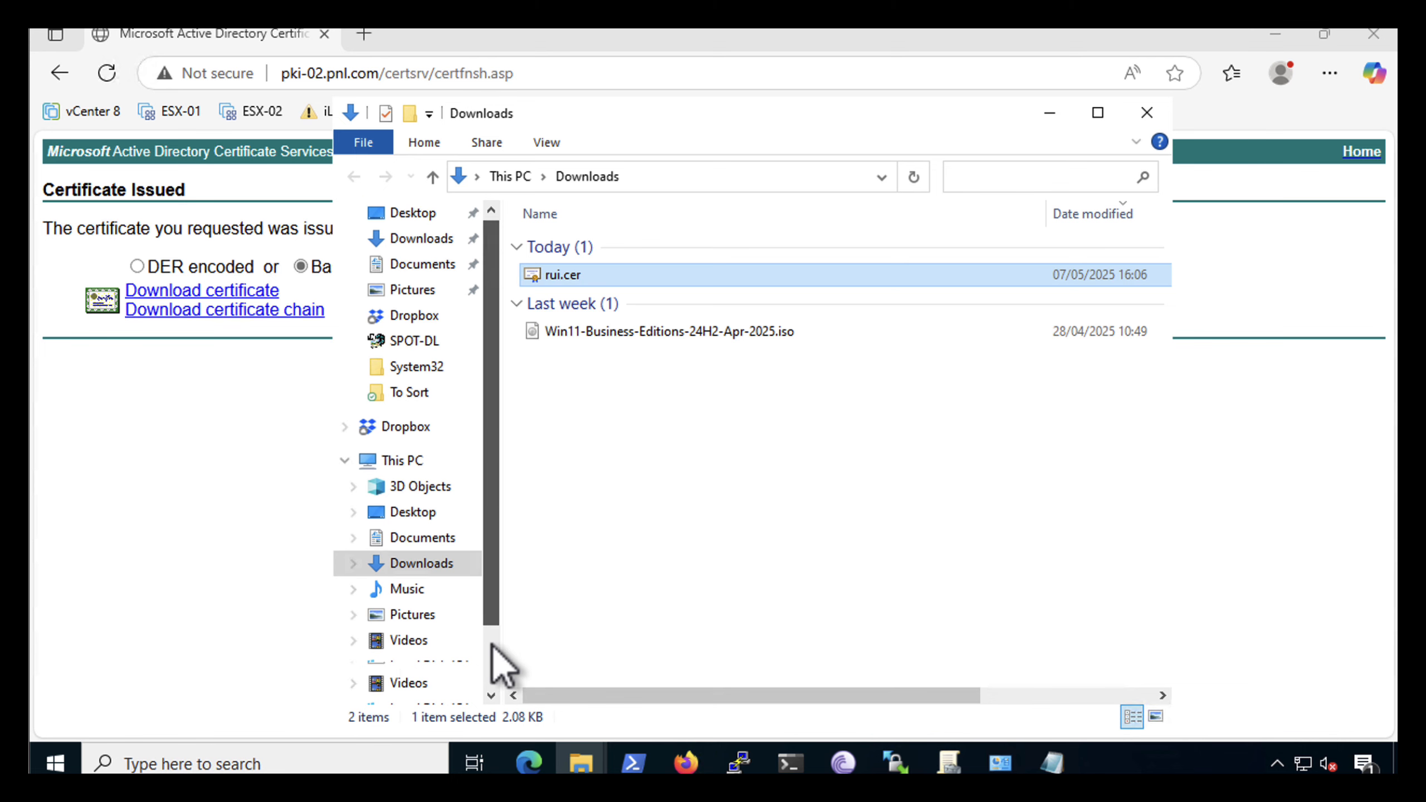
click(423, 616)
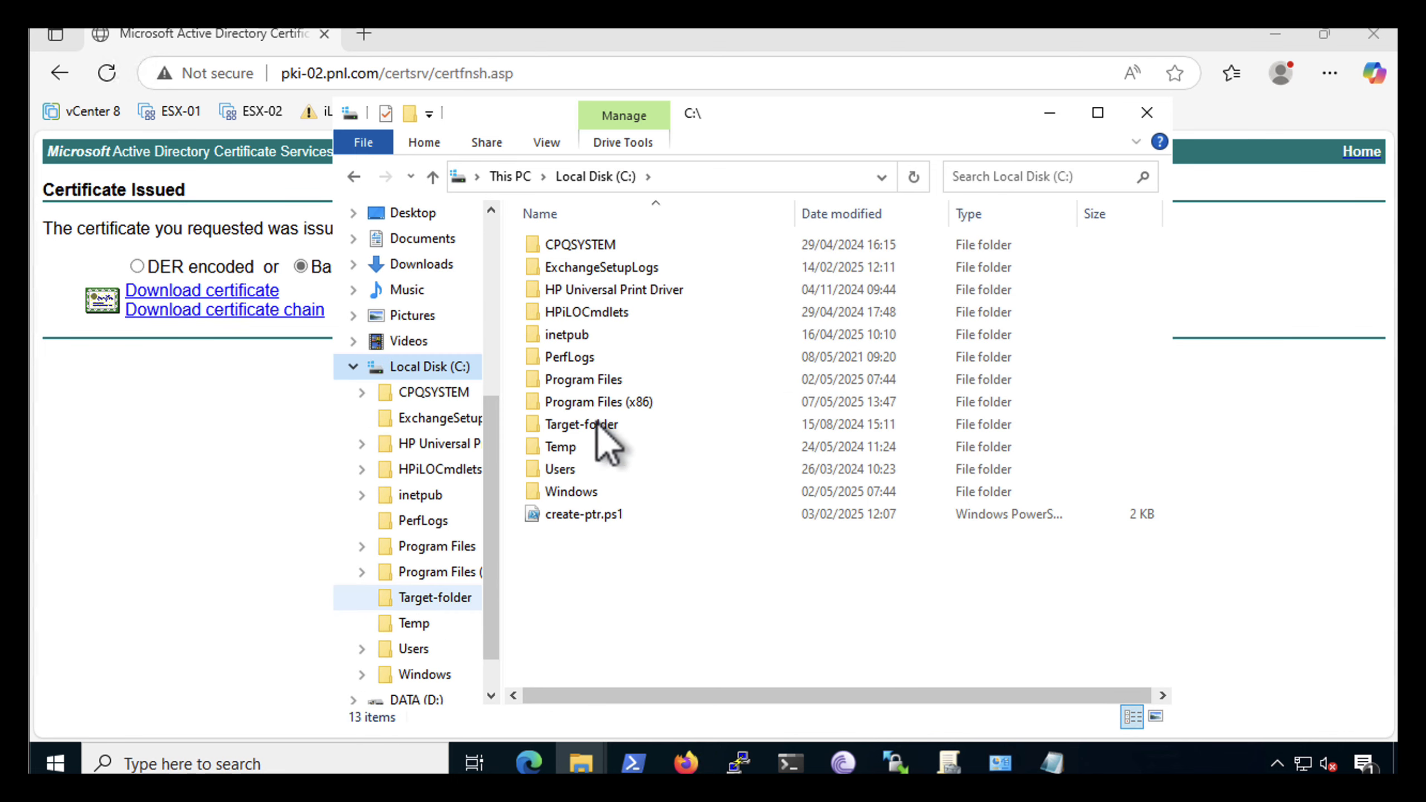
double_click(573, 401)
double_click(567, 426)
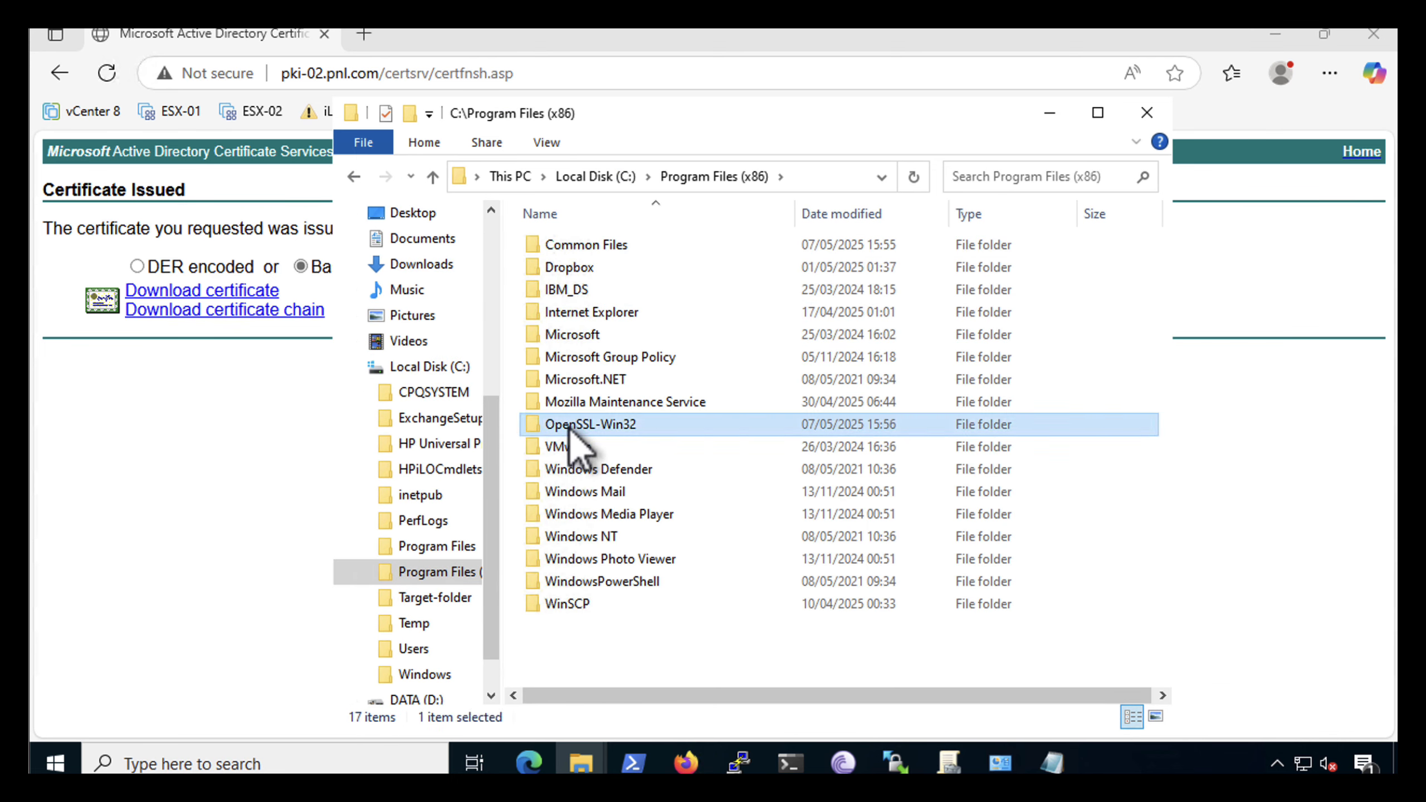
double_click(542, 248)
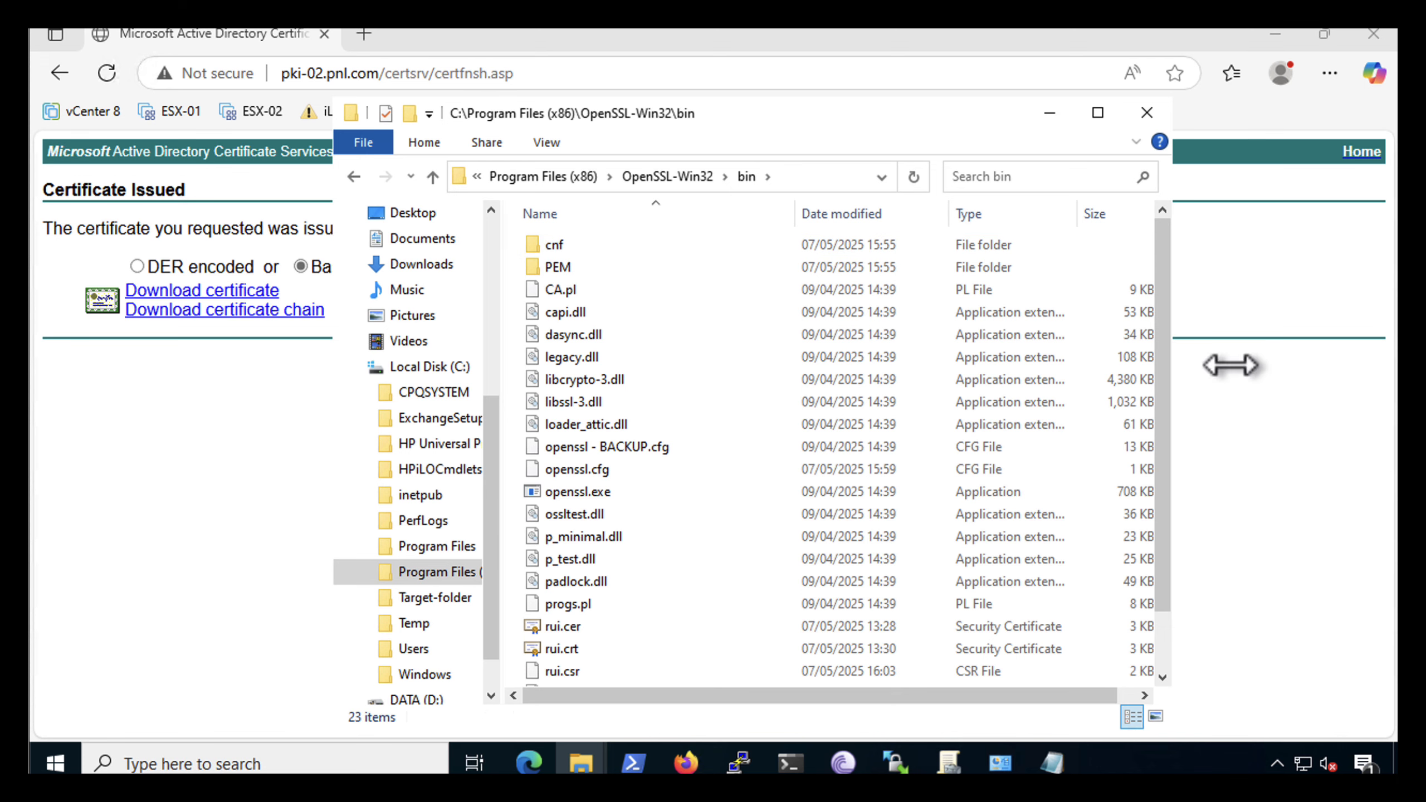
click(1098, 113)
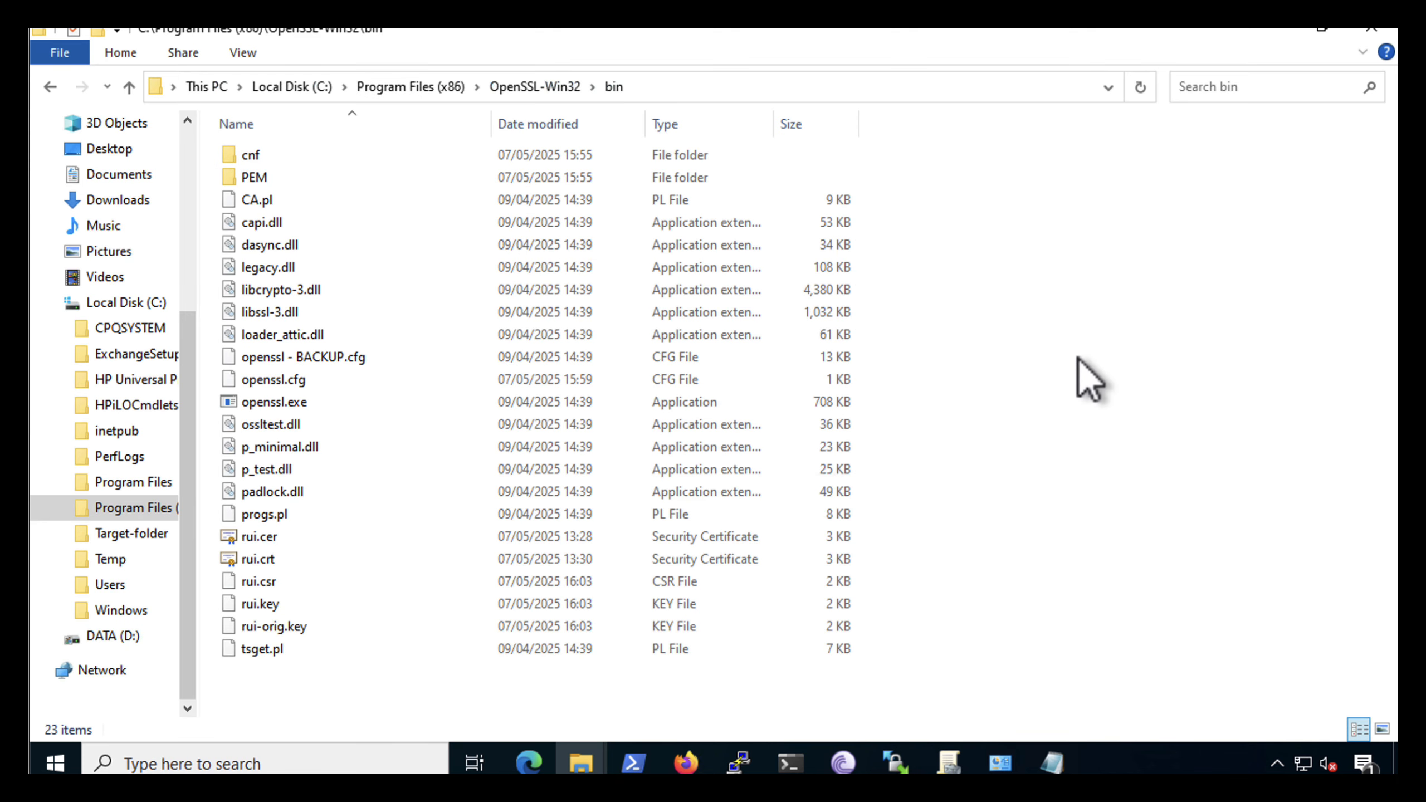
Paste rui.cer into the OpenSSL bin folder, replacing the existing file of that name
right_click(1064, 406)
click(1100, 554)
click(352, 223)
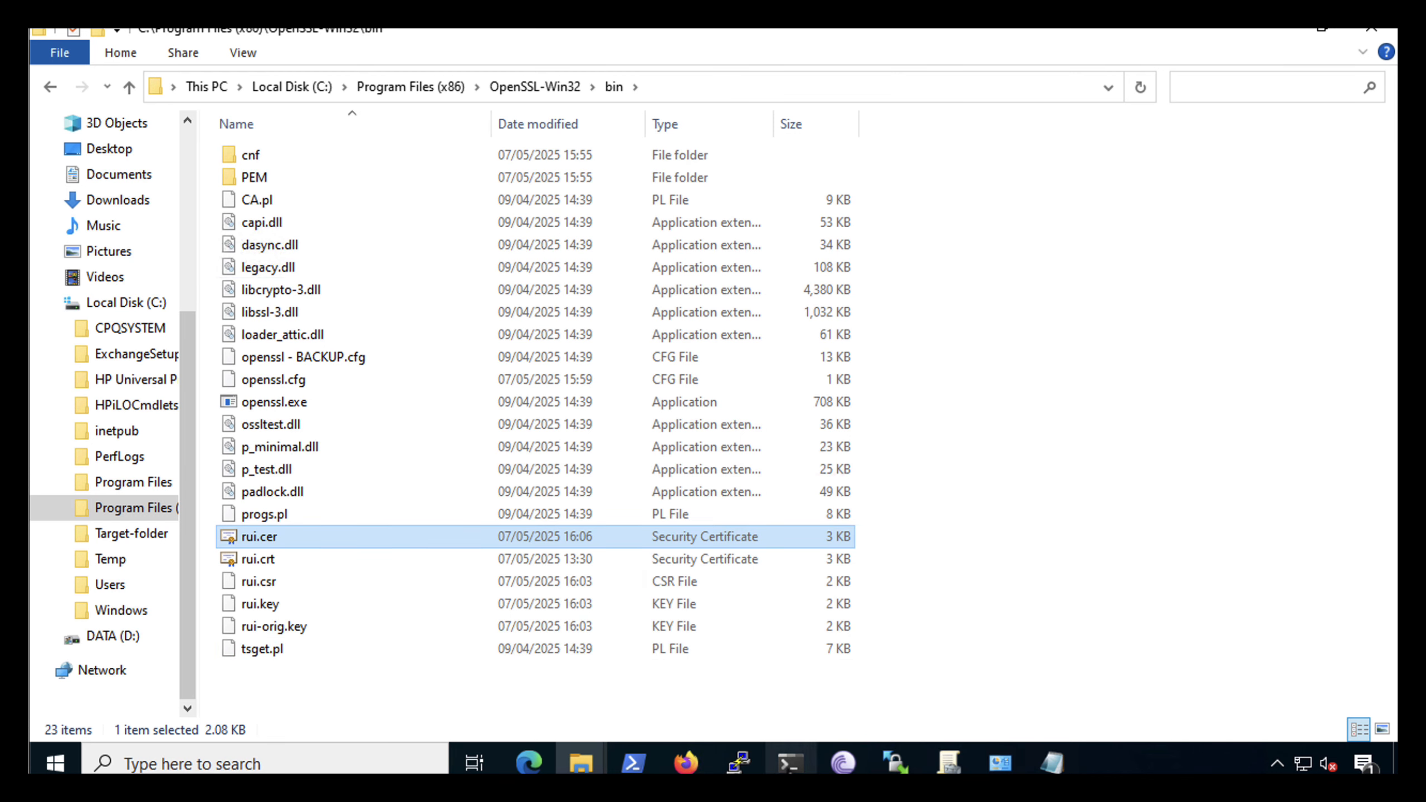
Run openssl x509 -in rui.cer -out rui.crt in the Command Prompt and select rui.crt in the bin folder
click(790, 762)
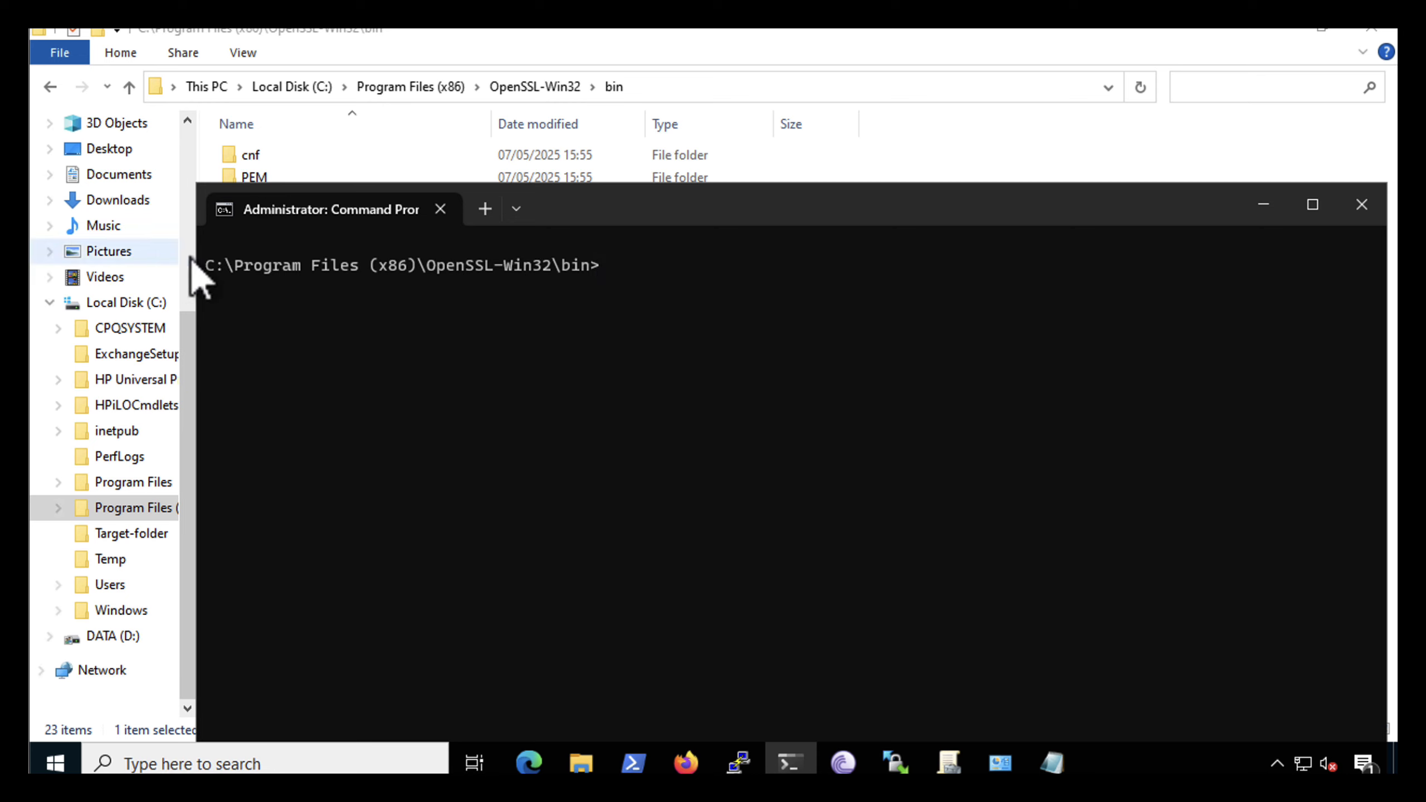
key(ctrl+v)
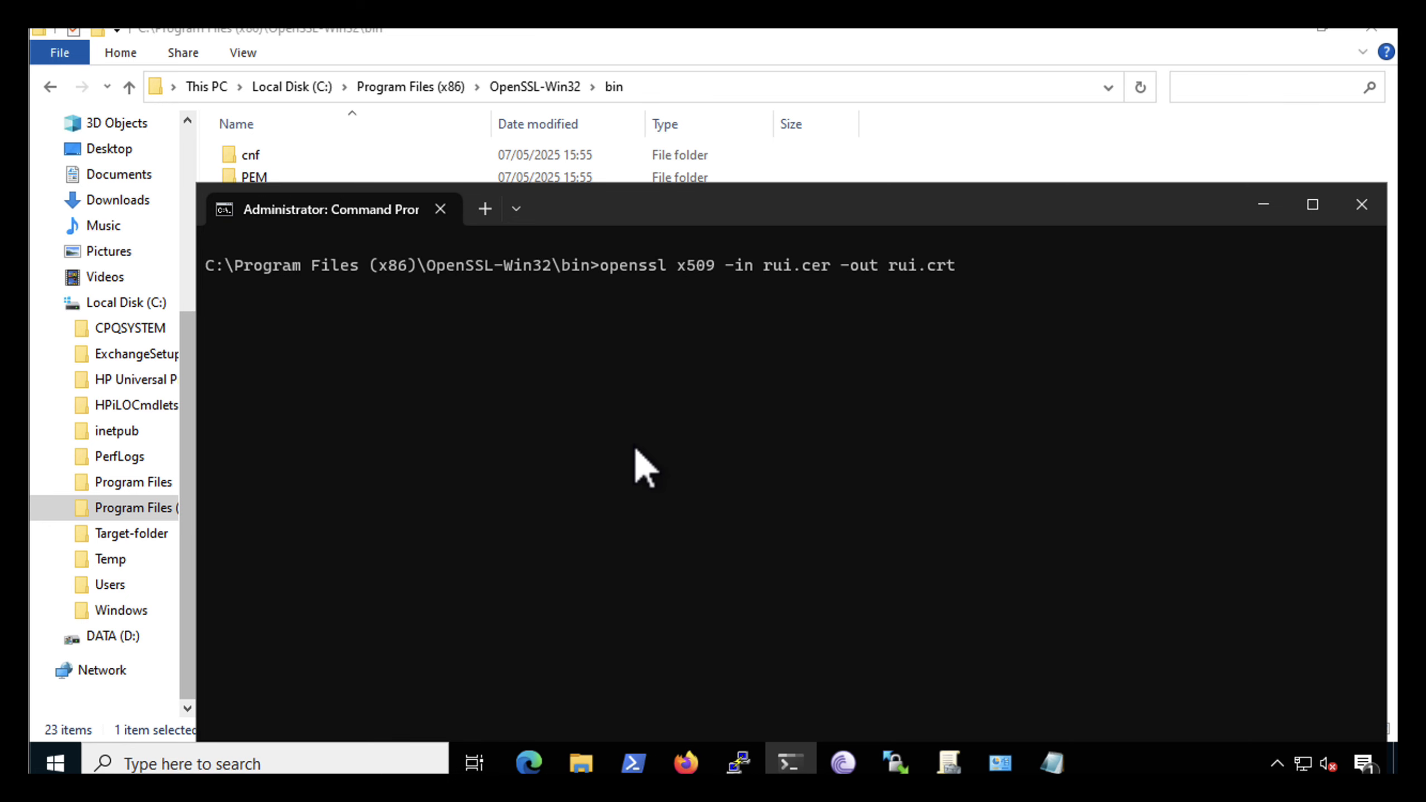
key(Return)
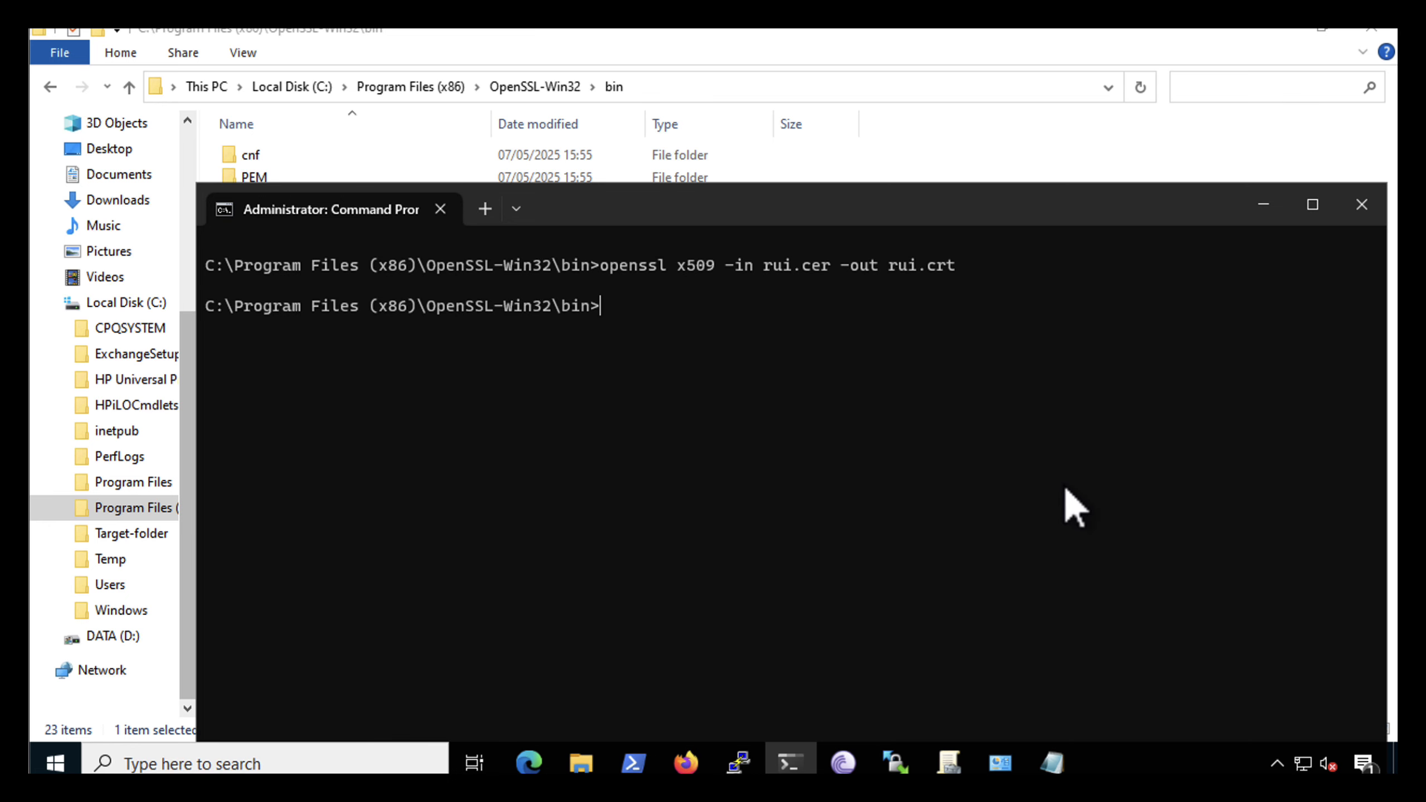
click(1265, 207)
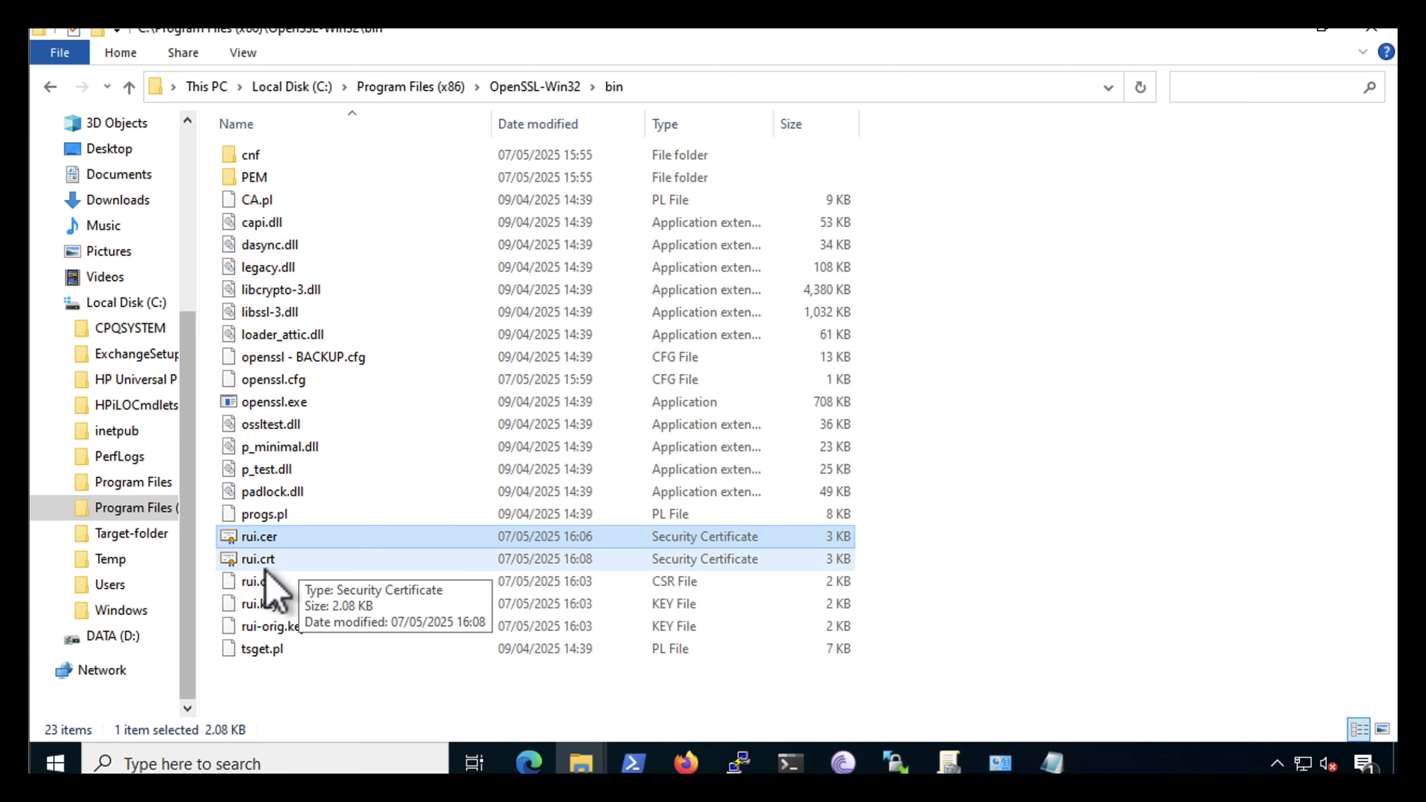
click(248, 562)
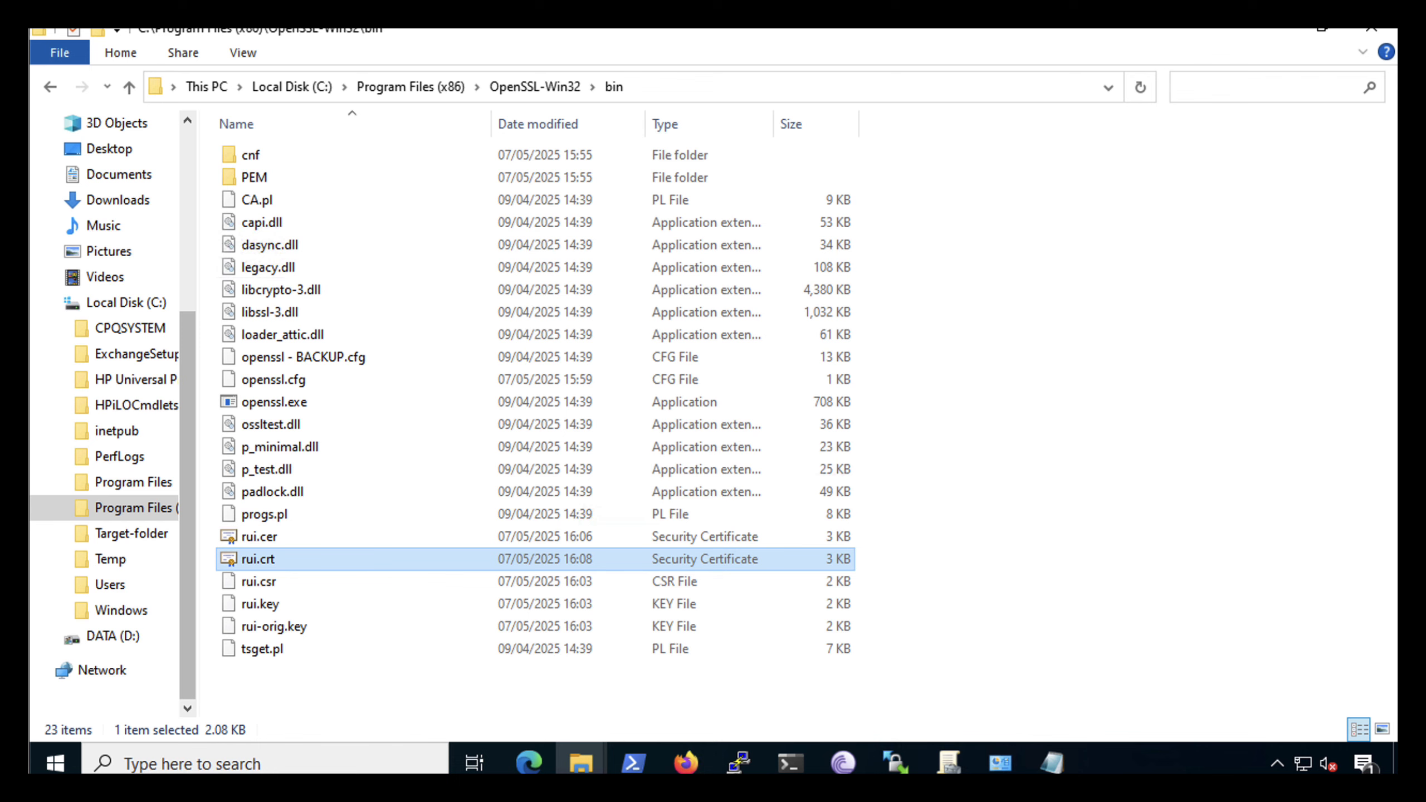
Open the ESX-02 host client in a new browser tab and log in as root with the filled-in credentials
click(528, 762)
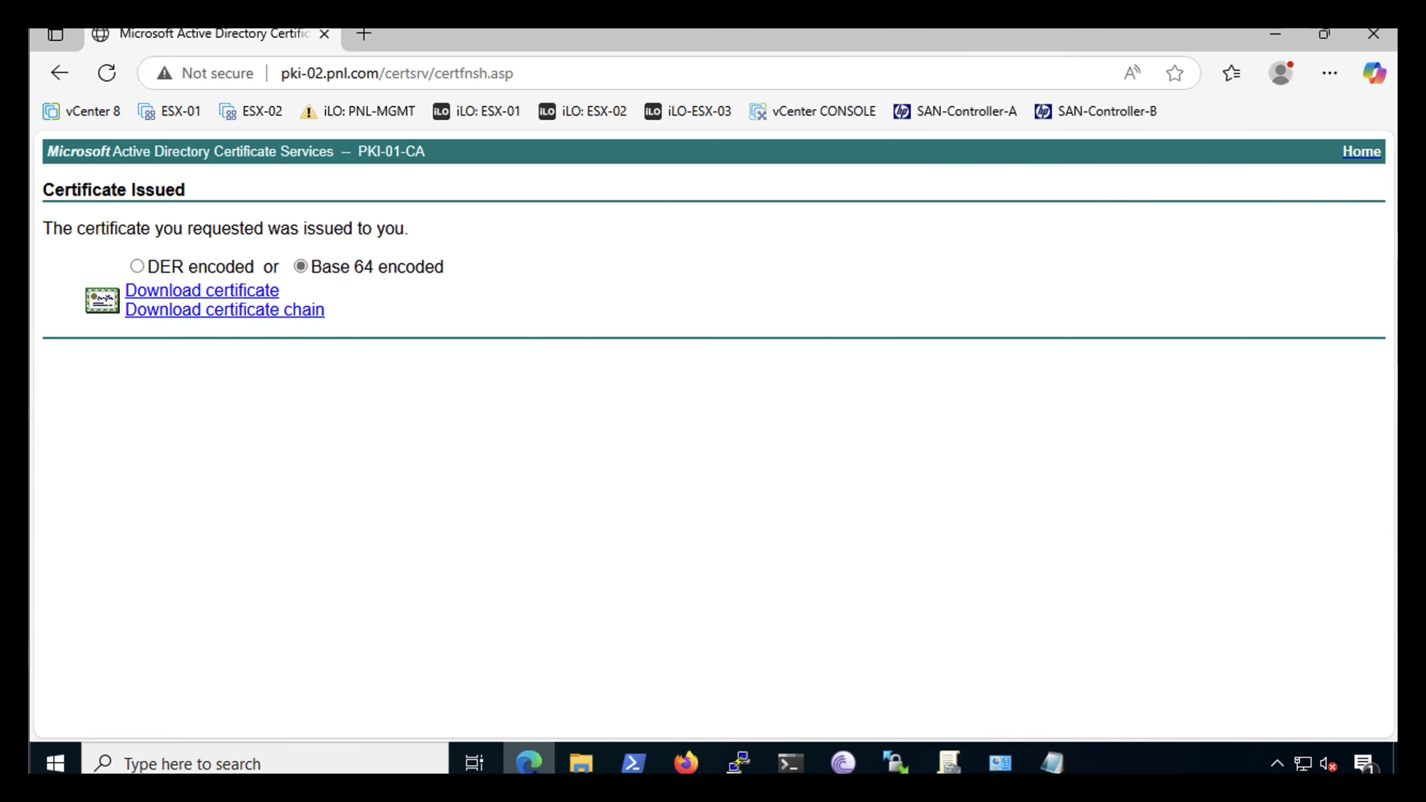
click(362, 35)
click(256, 112)
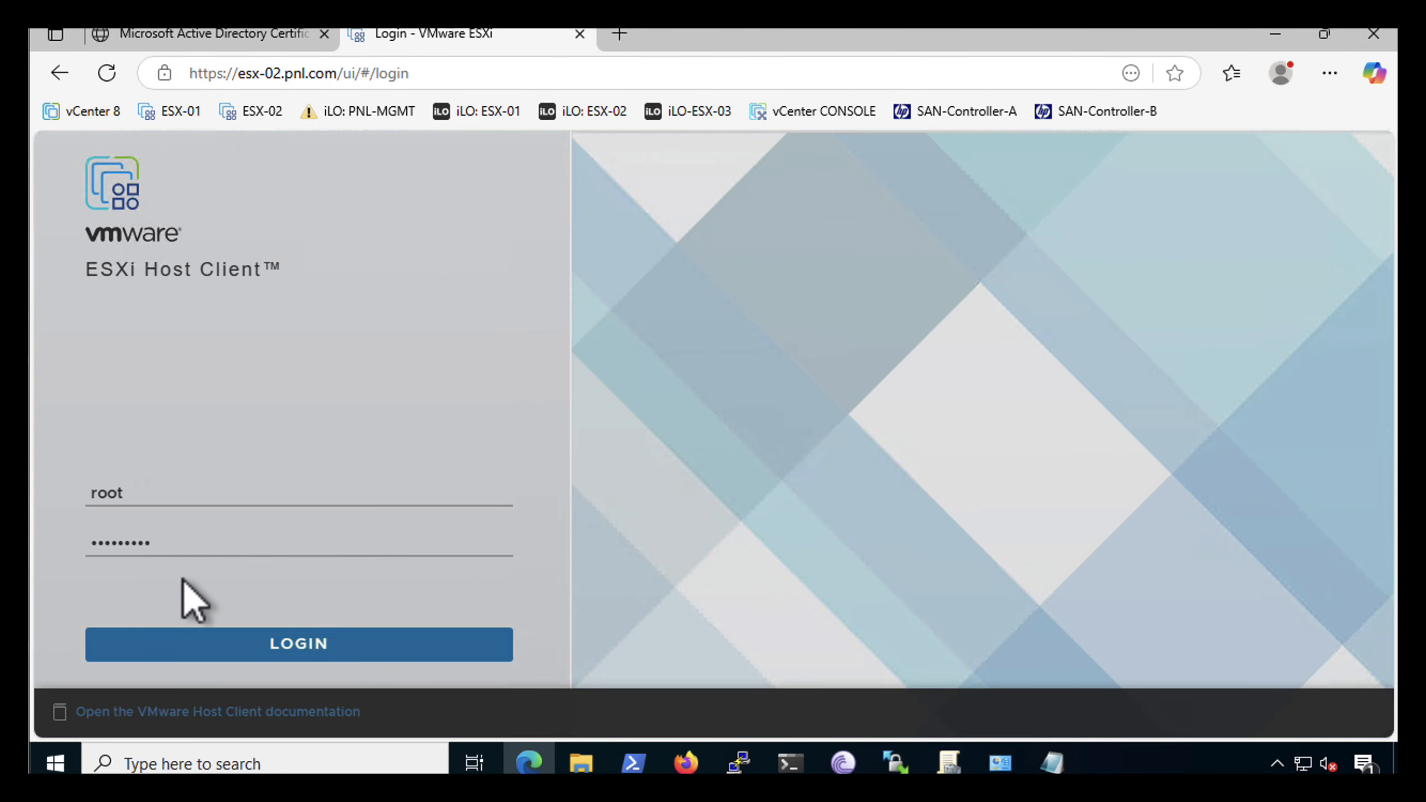
click(192, 642)
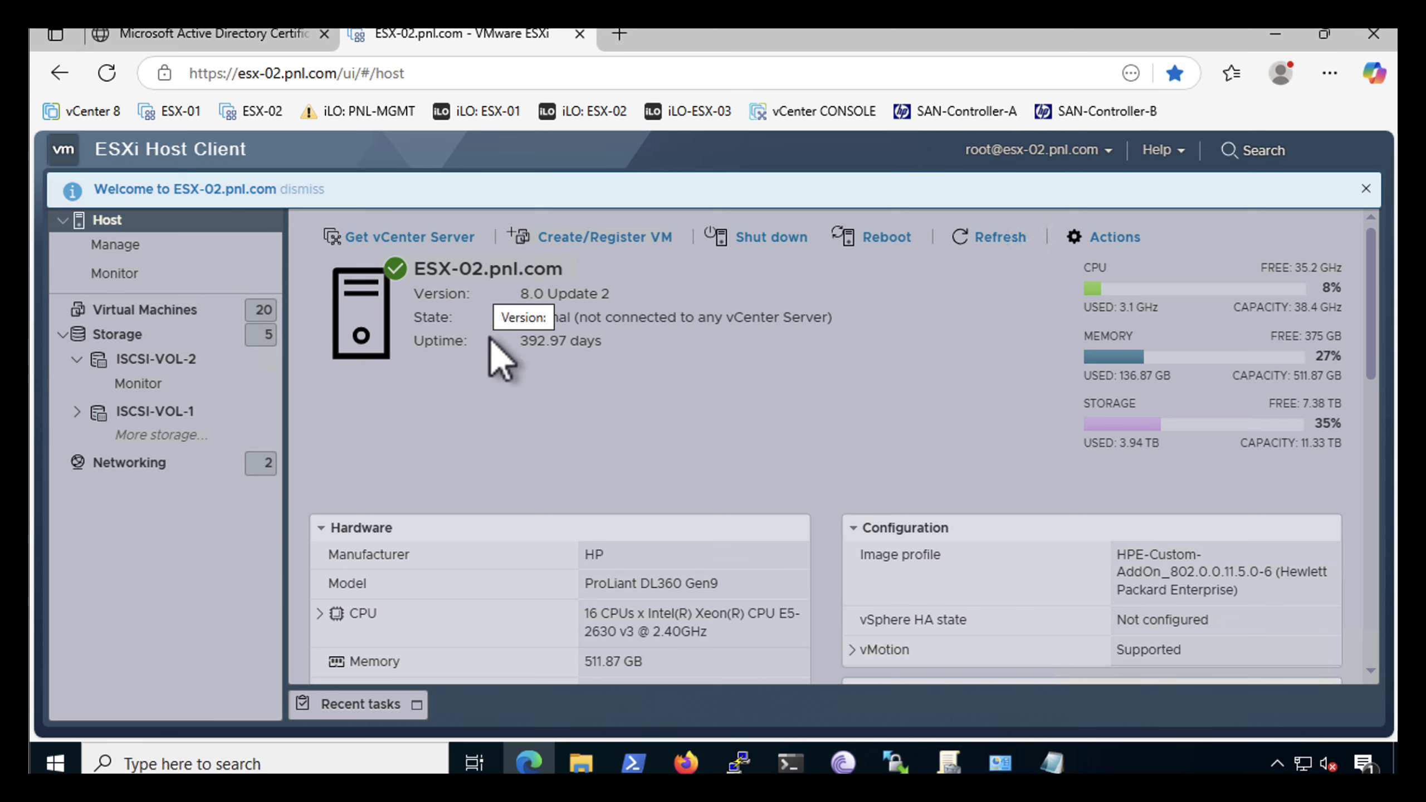
Enable the ESXi shell service on the host ESX-02.pnl.com
click(1101, 239)
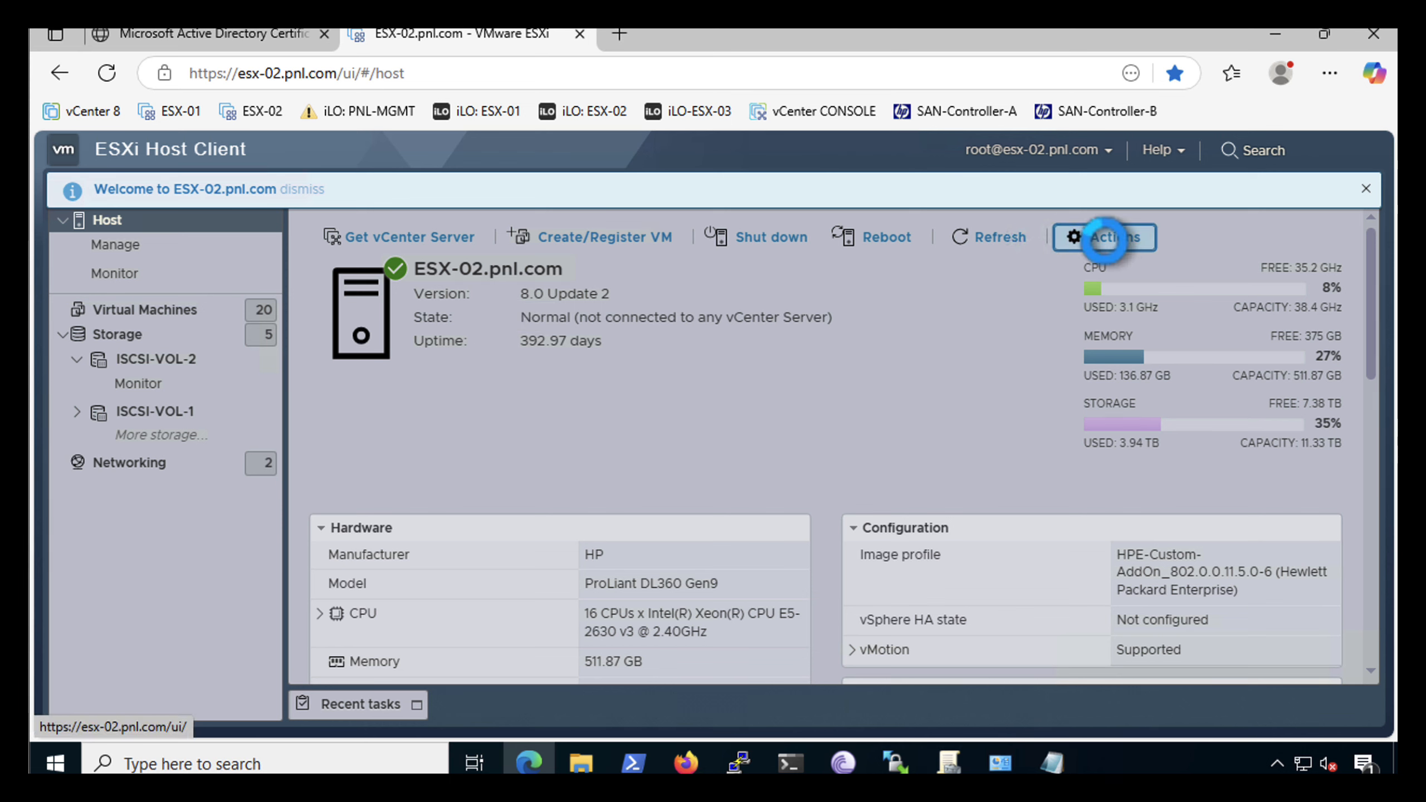
mouse_move(1103, 415)
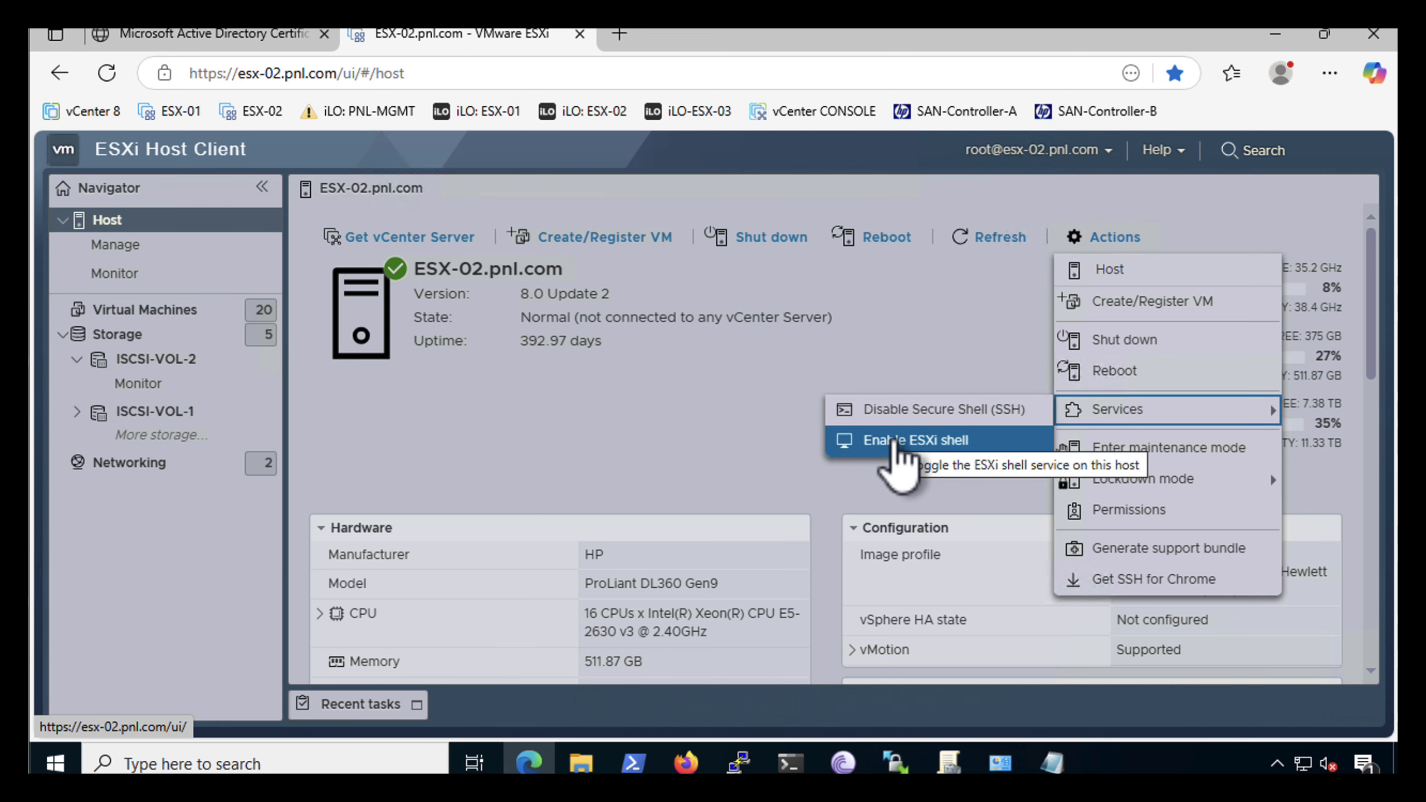
click(842, 444)
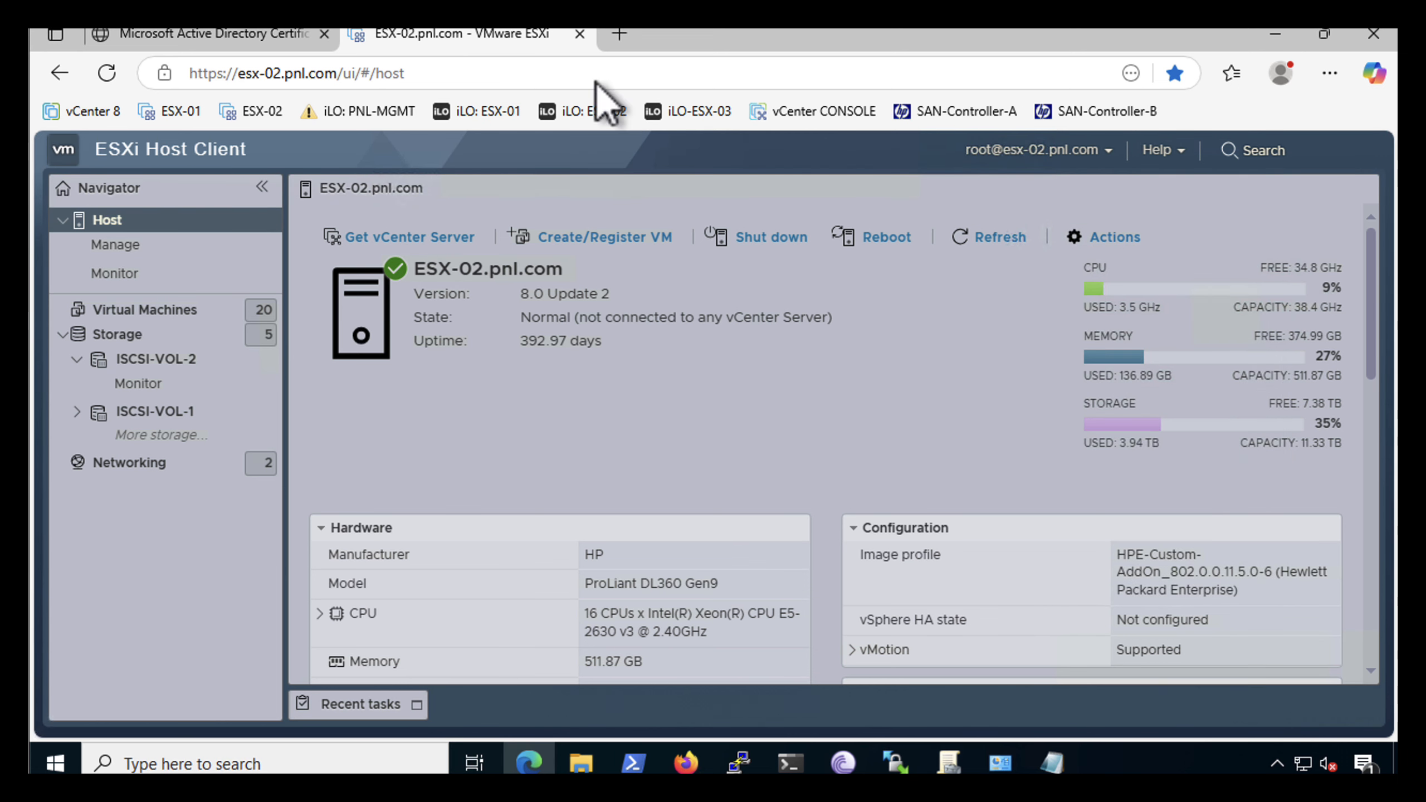
Minimise the open windows, start the saved ESX-02 session in PuTTY and log in as root with the account password
click(1273, 35)
click(1263, 36)
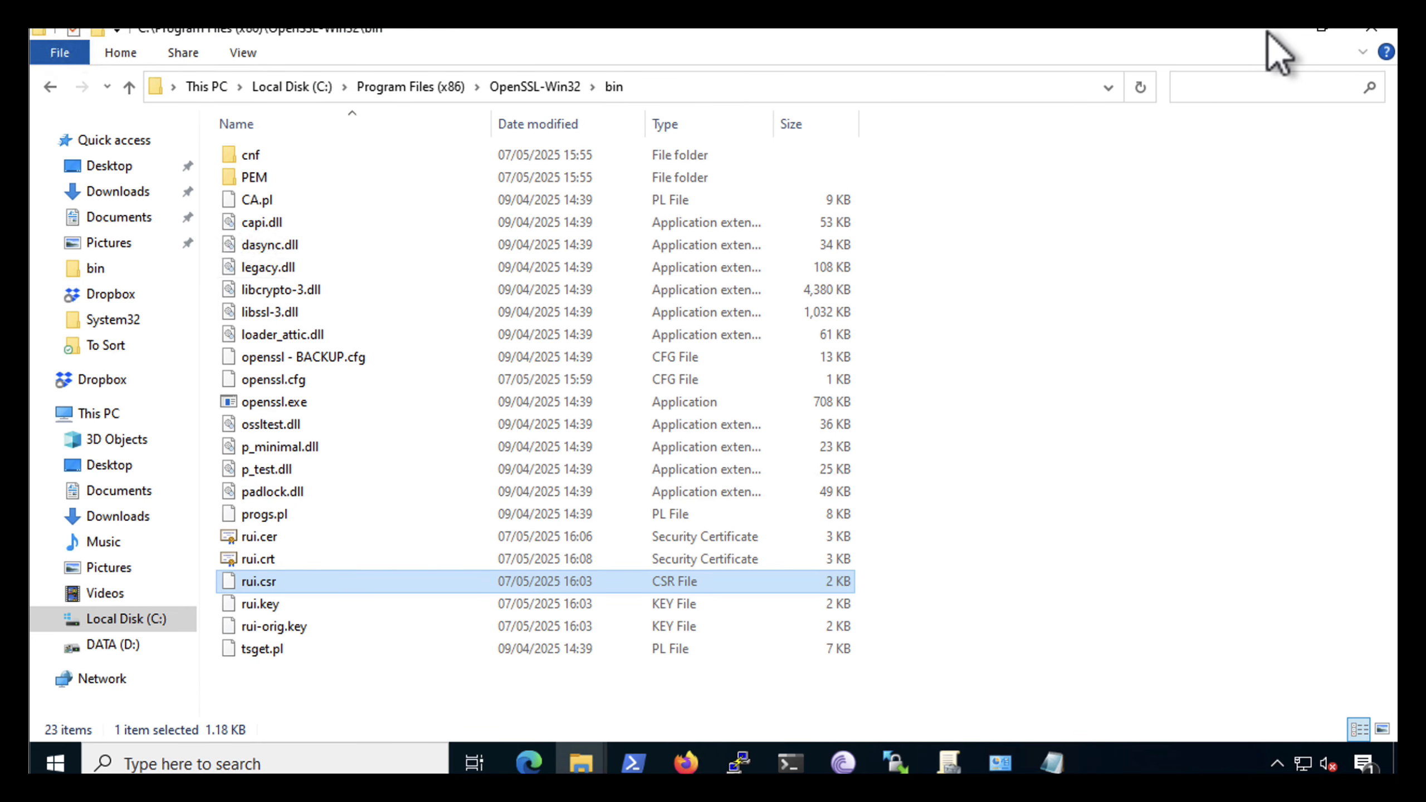
click(1262, 37)
double_click(59, 533)
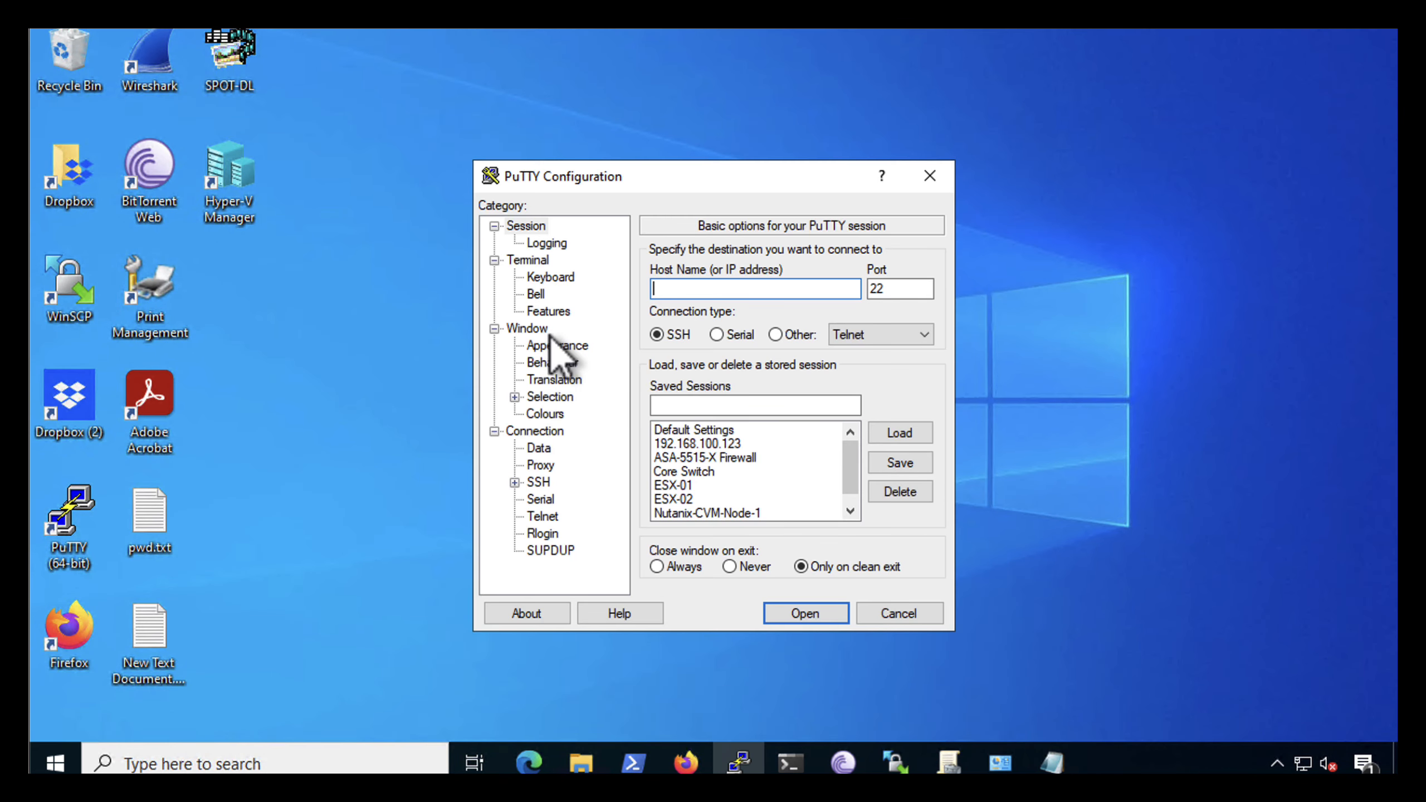
double_click(662, 499)
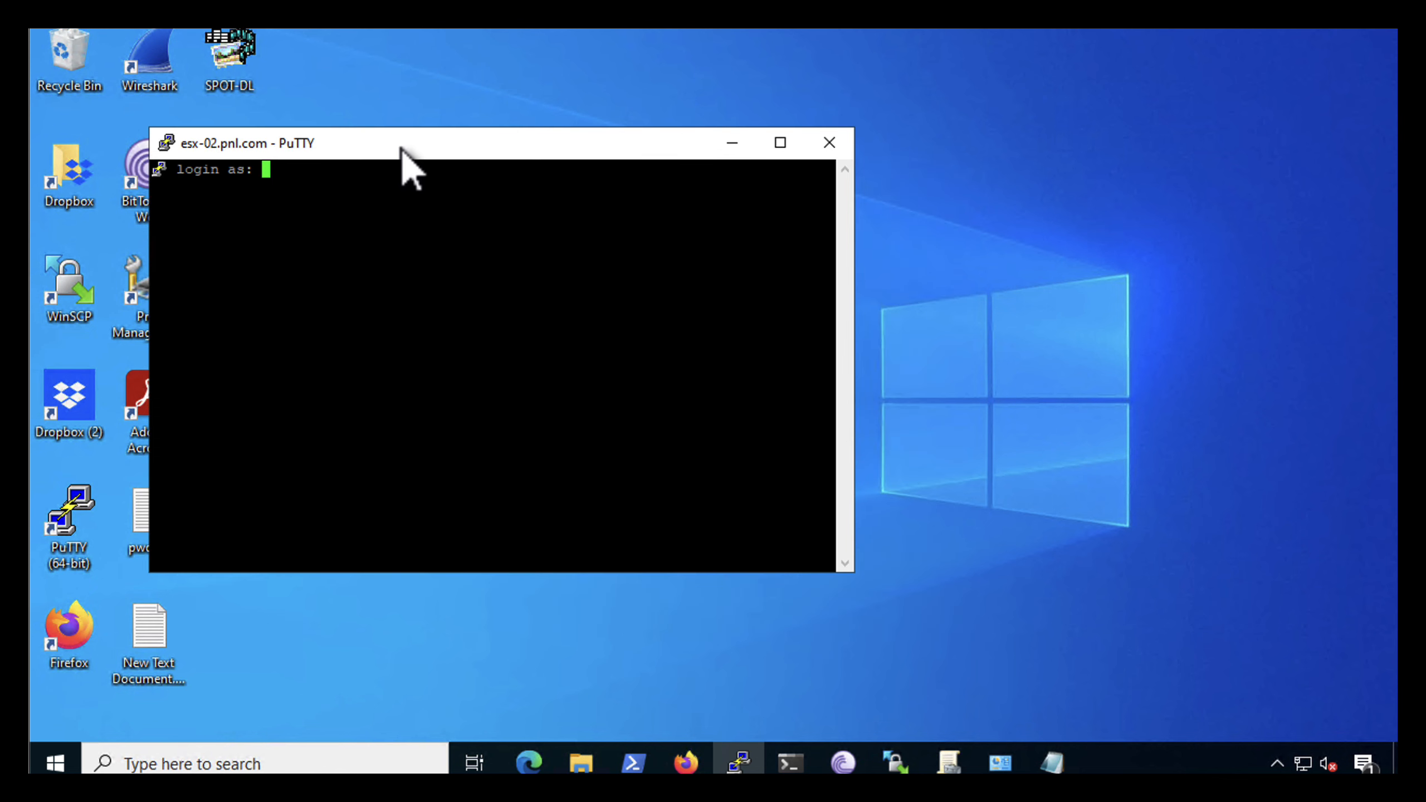
drag(403, 147, 633, 104)
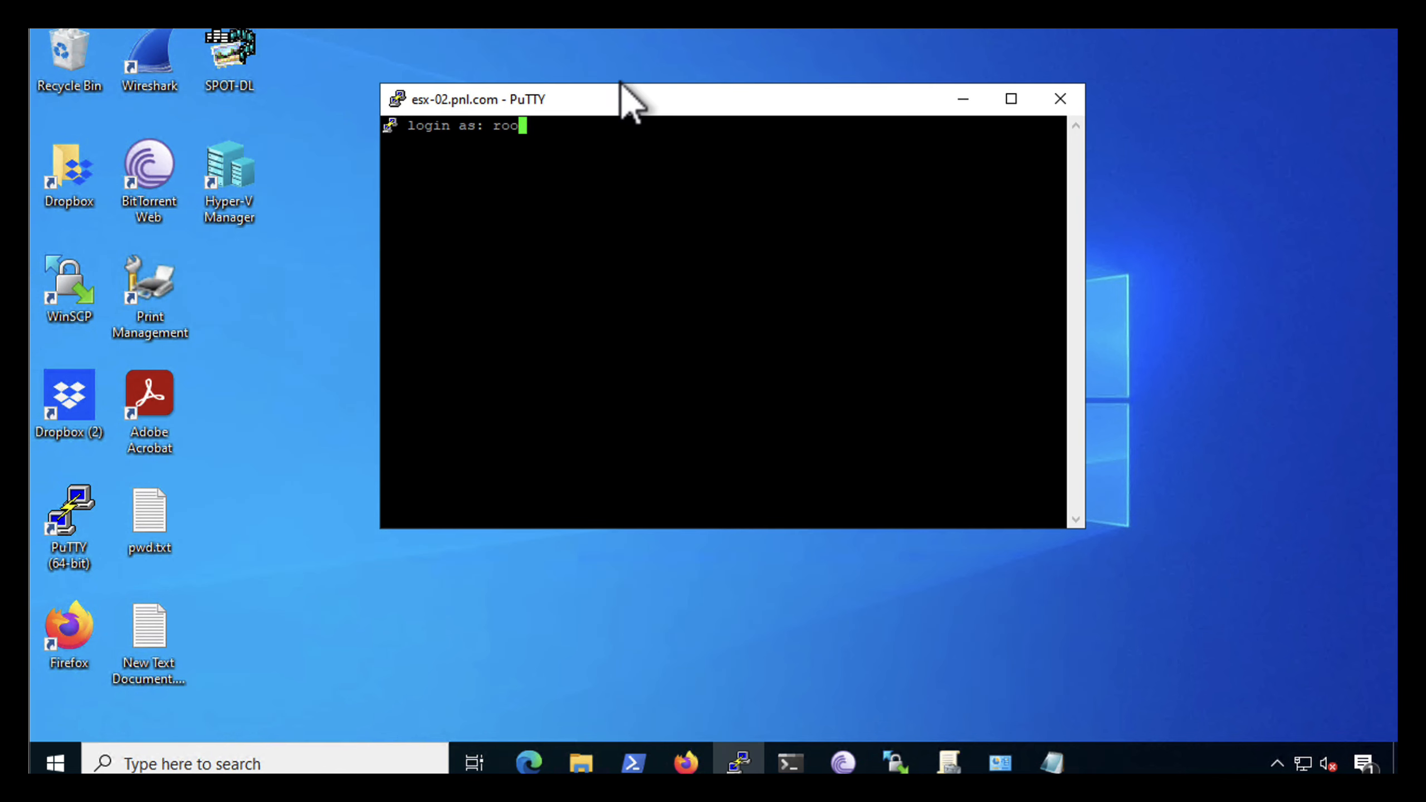
text(root)
key(Return)
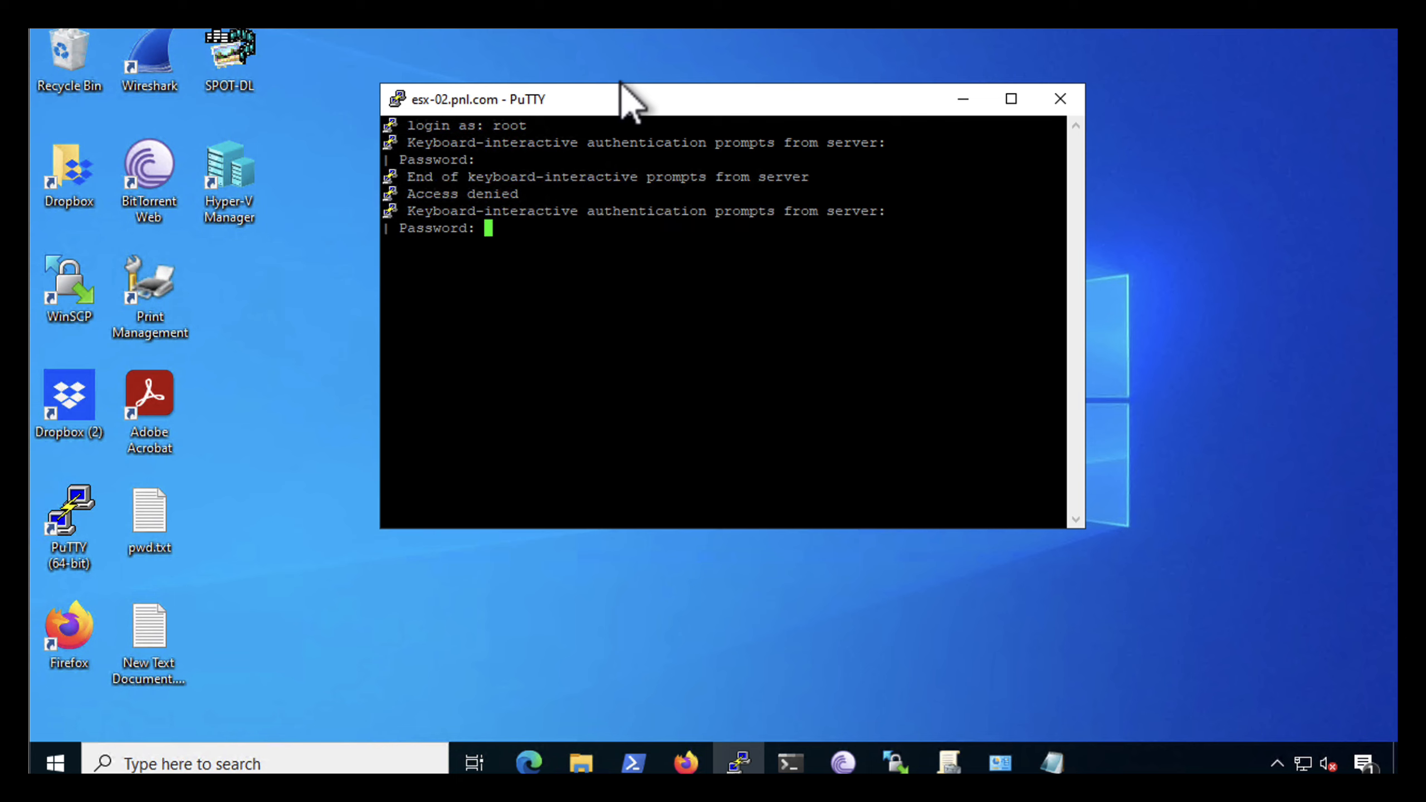
key(Return)
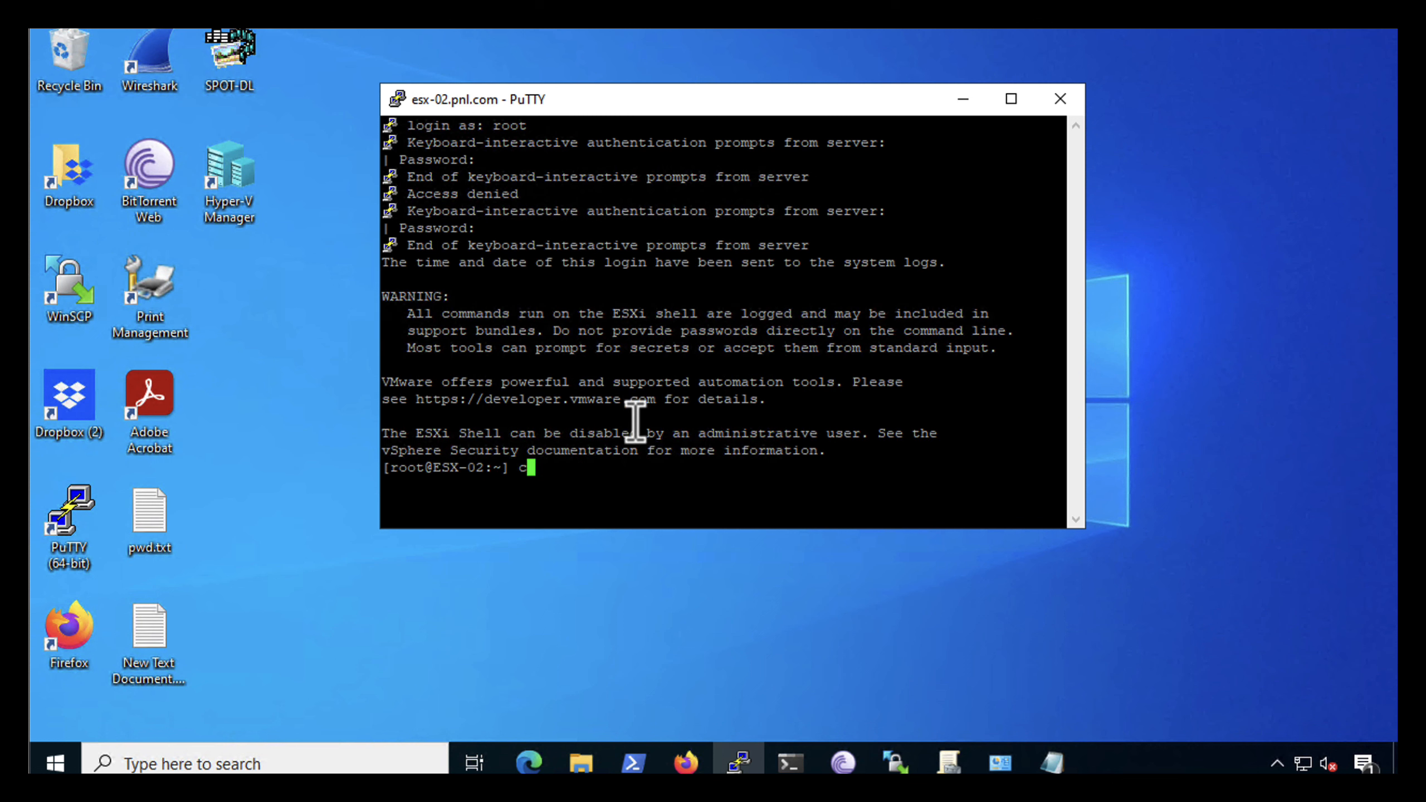
Clear the terminal and change the working directory to /etc/vmware/ssl
text(clear)
key(Return)
text(cd /etc/vmware/ssl)
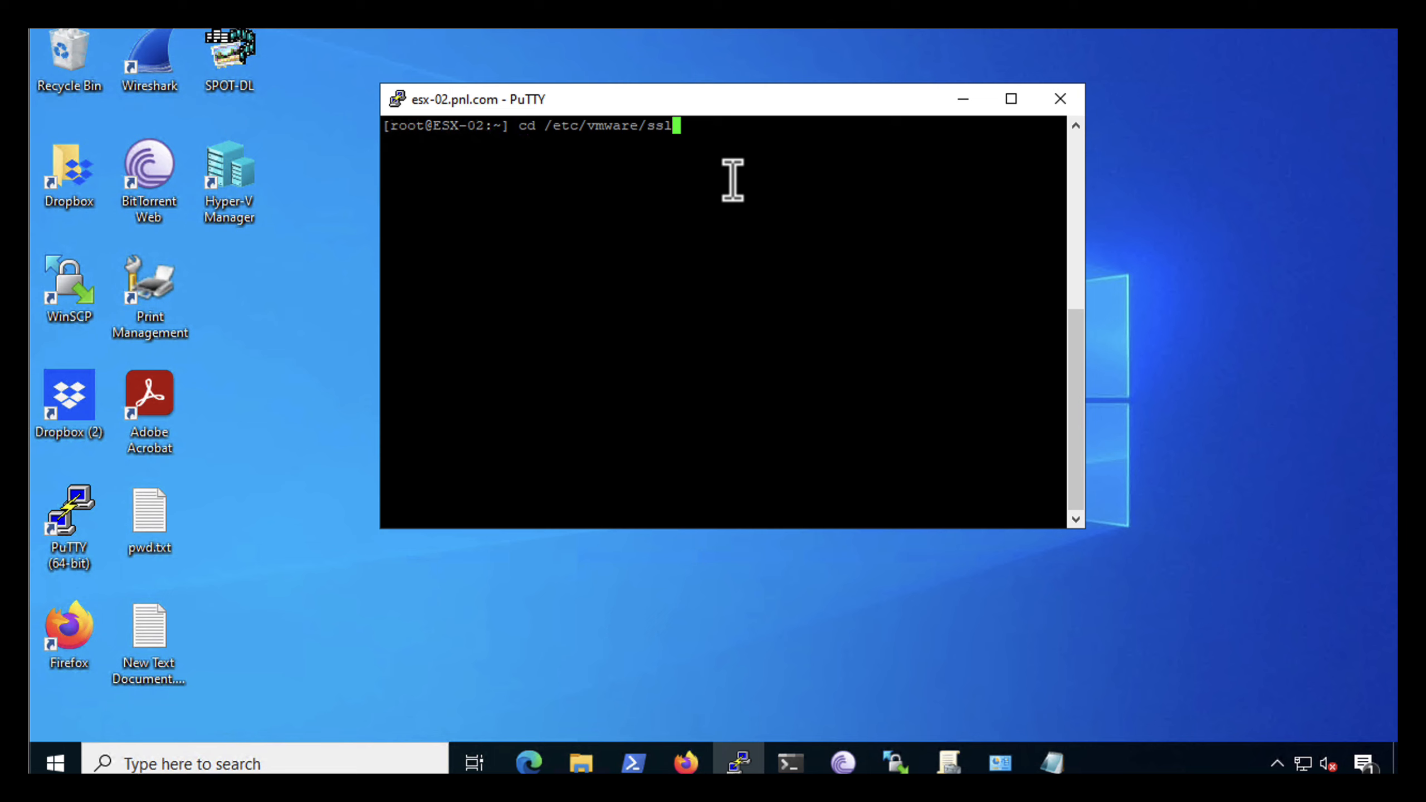
key(Return)
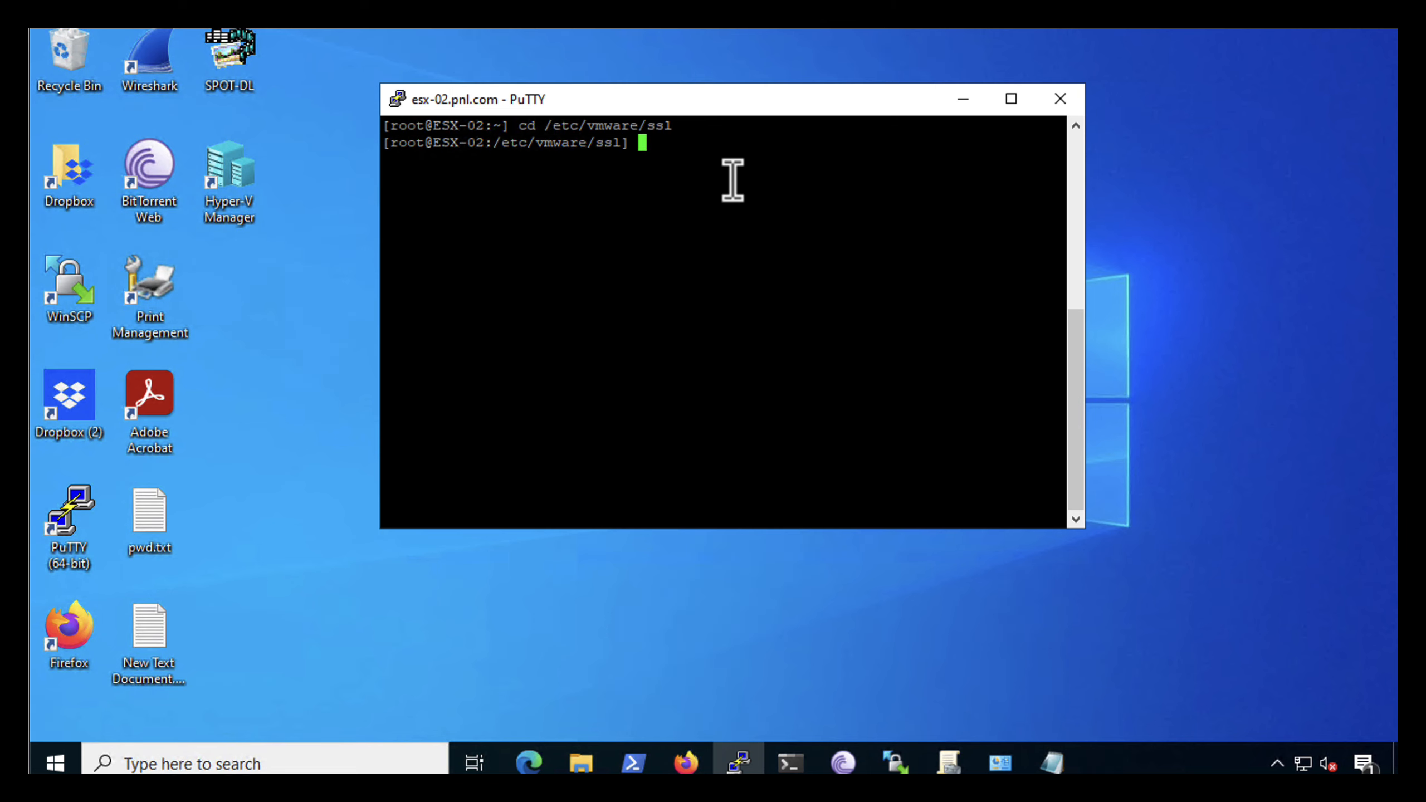
Rename rui.crt as backup.rui.crt and rui.key as backup.rui.key with mv, and list the directory with ls
right_click(742, 285)
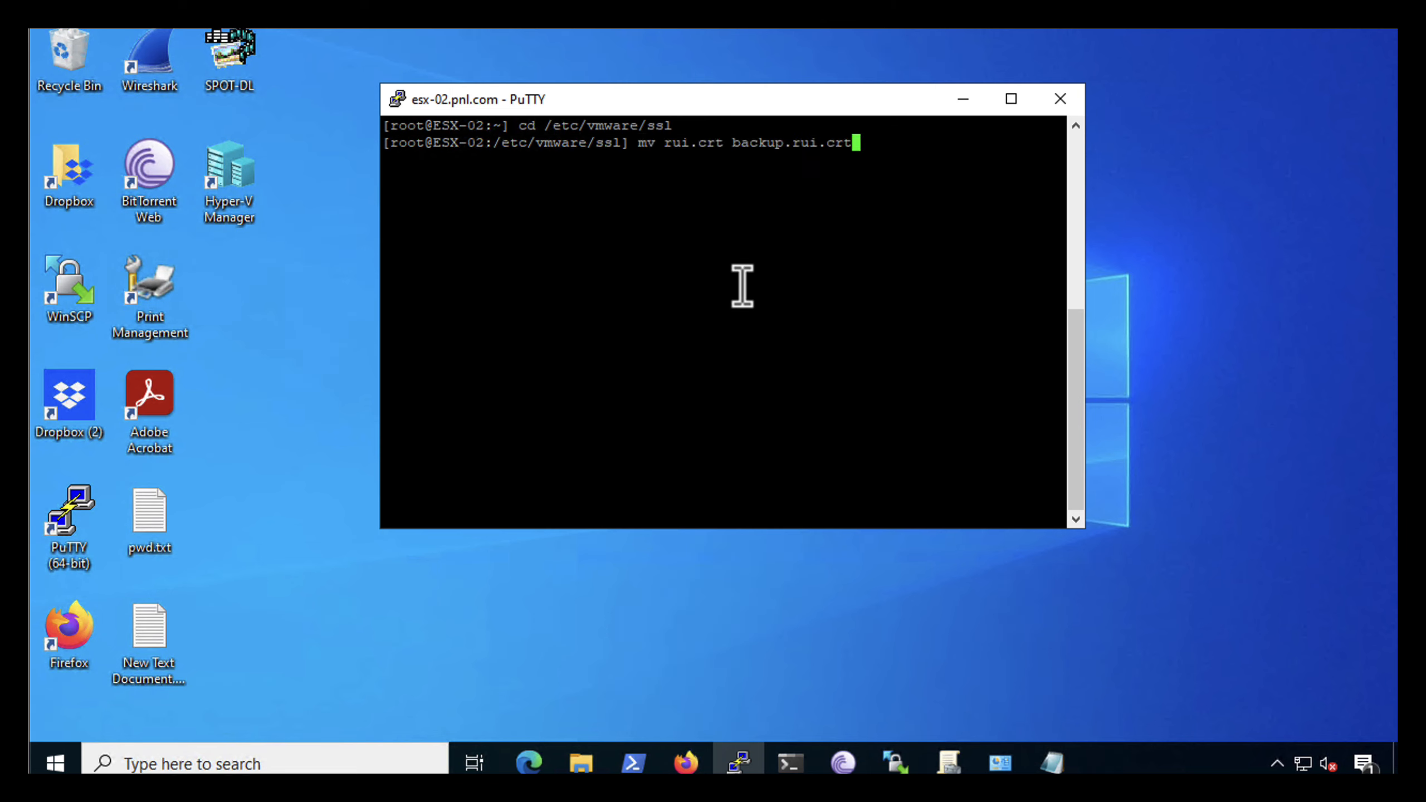
key(Return)
right_click(676, 244)
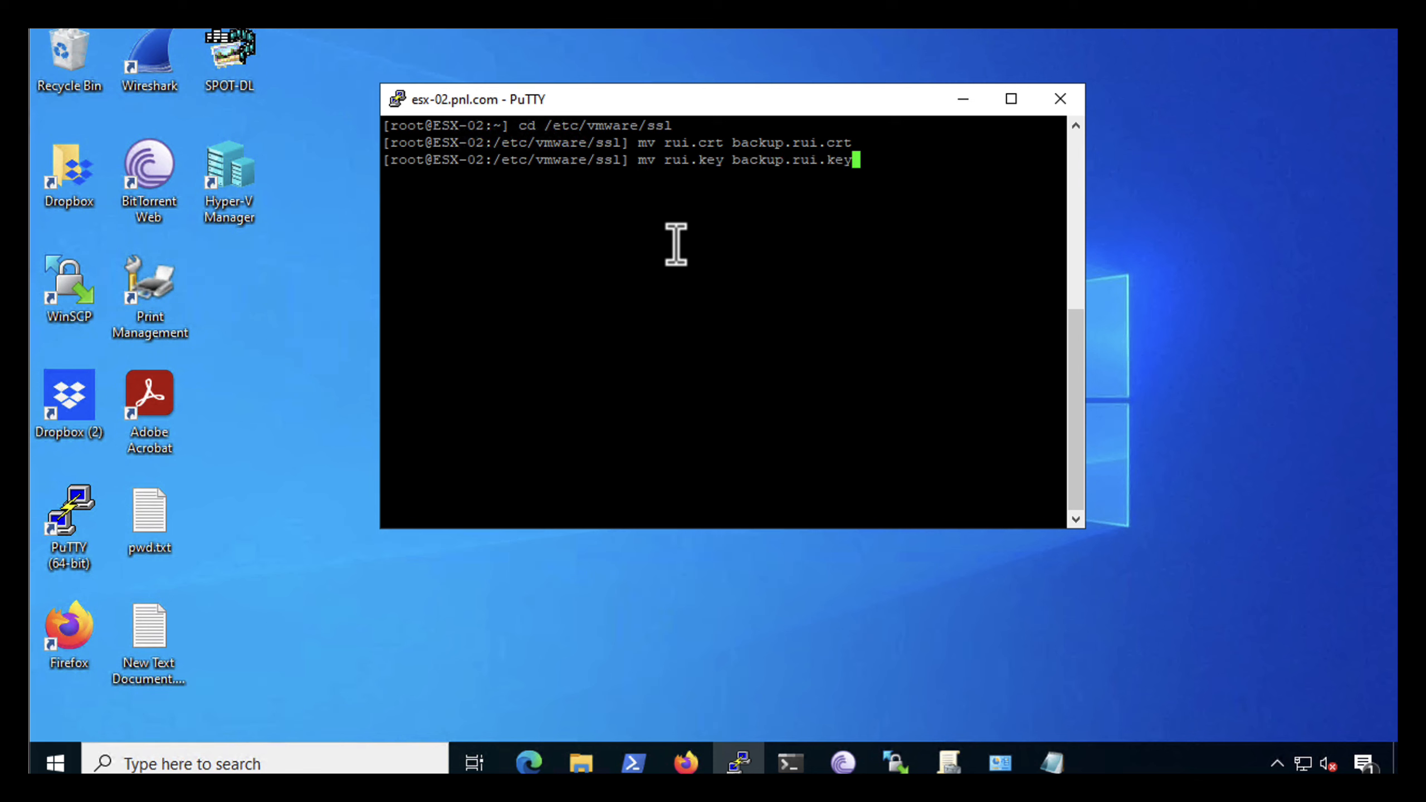
key(Return)
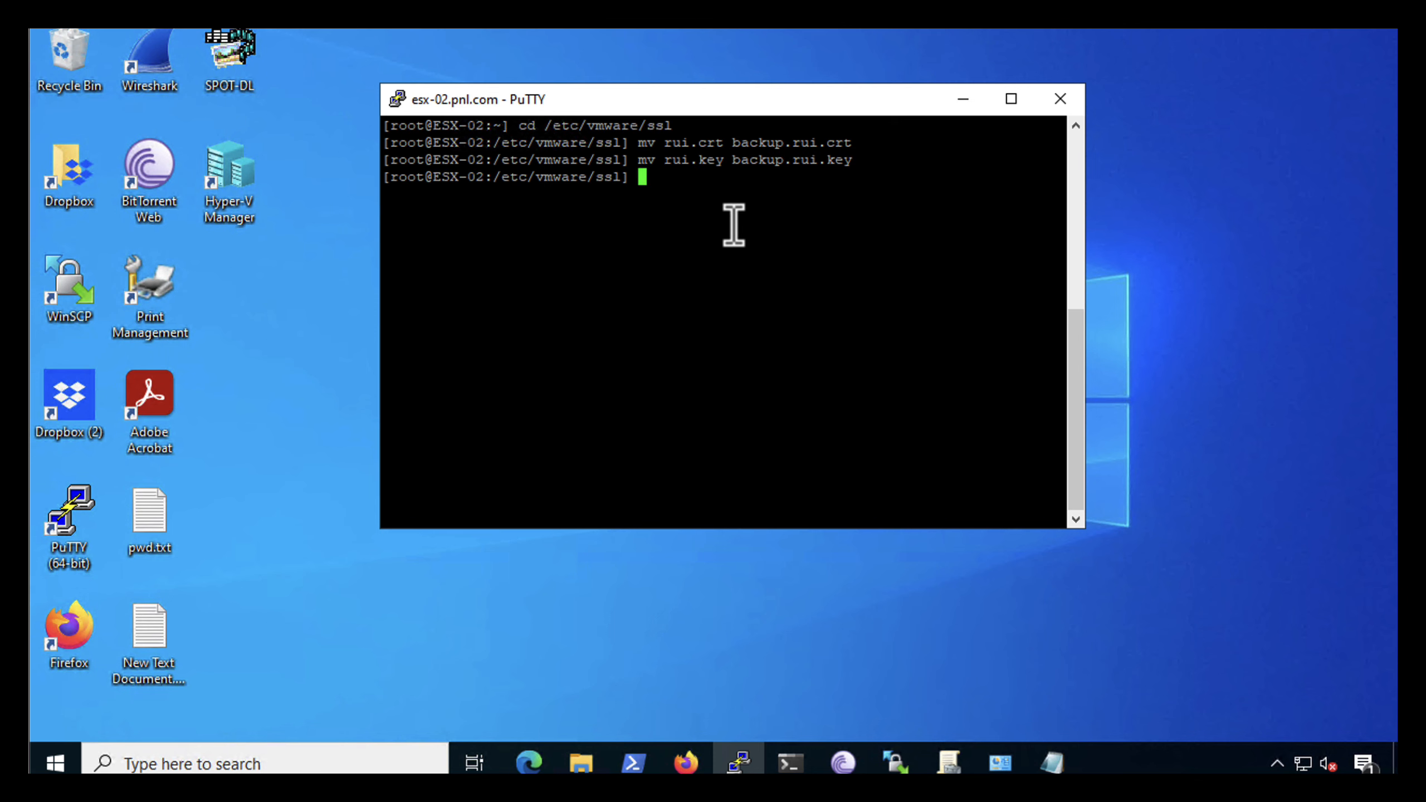
key(Return)
key(Return)
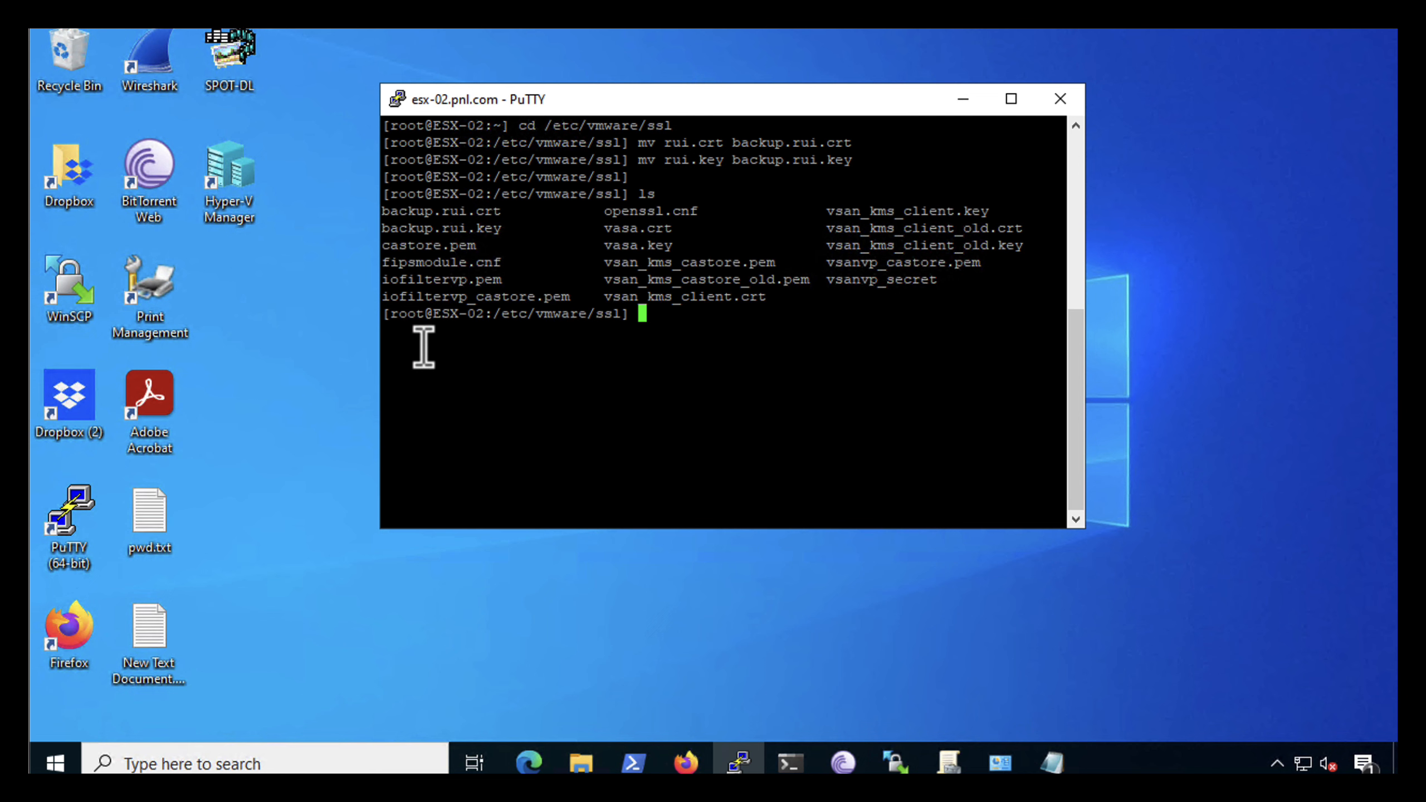
Minimise PuTTY, open WinSCP without upgrading it and connect with the saved root session for esx-02.pnl.com
click(961, 100)
double_click(68, 297)
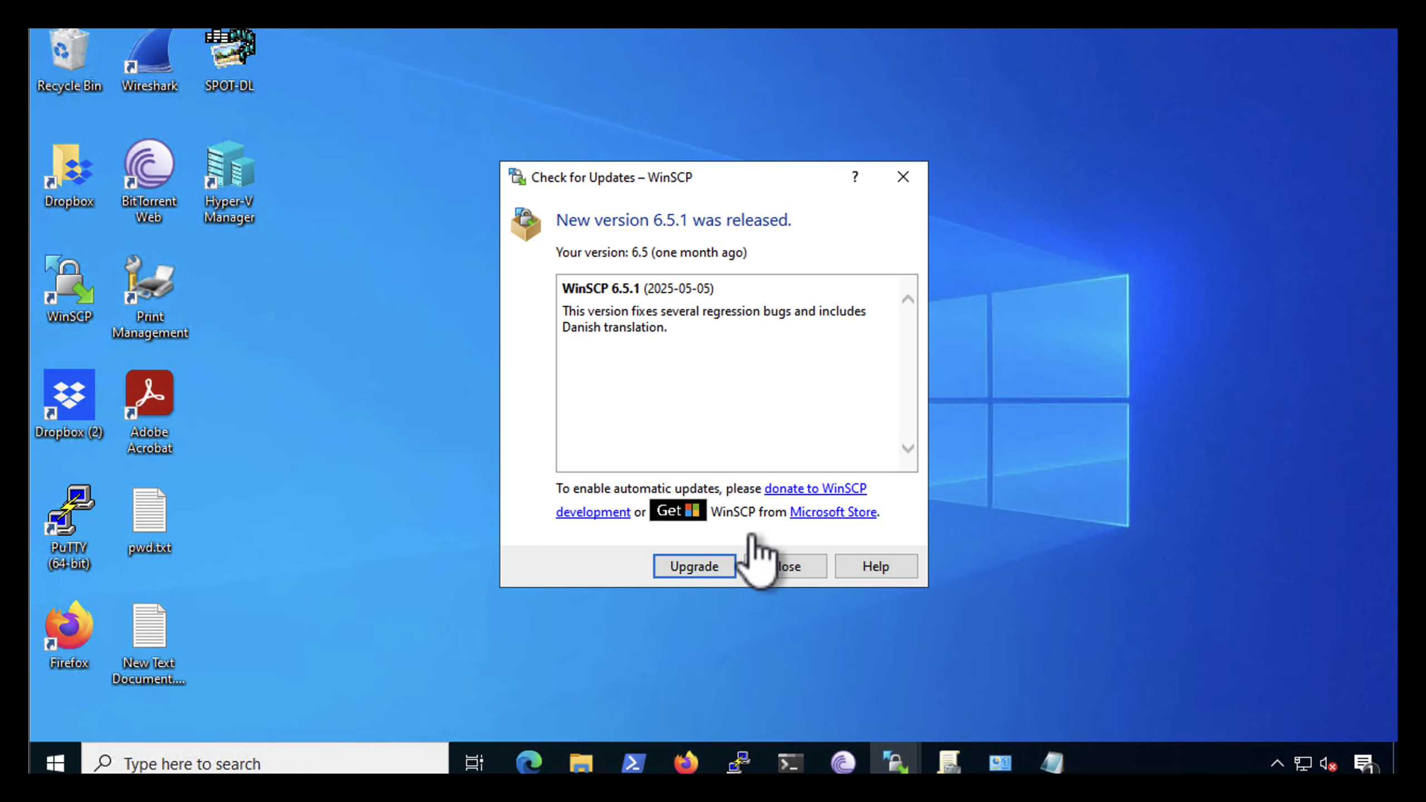
click(786, 566)
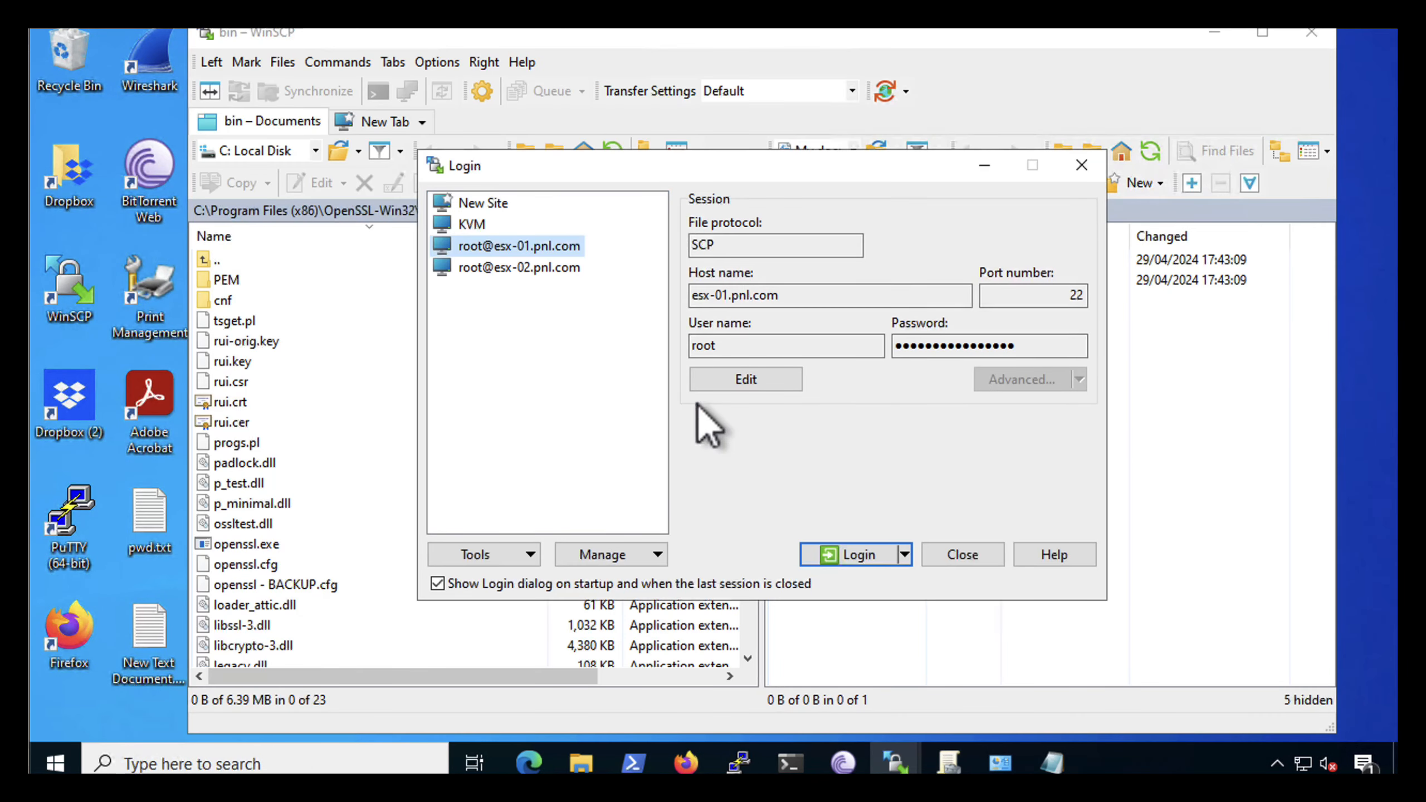
double_click(501, 268)
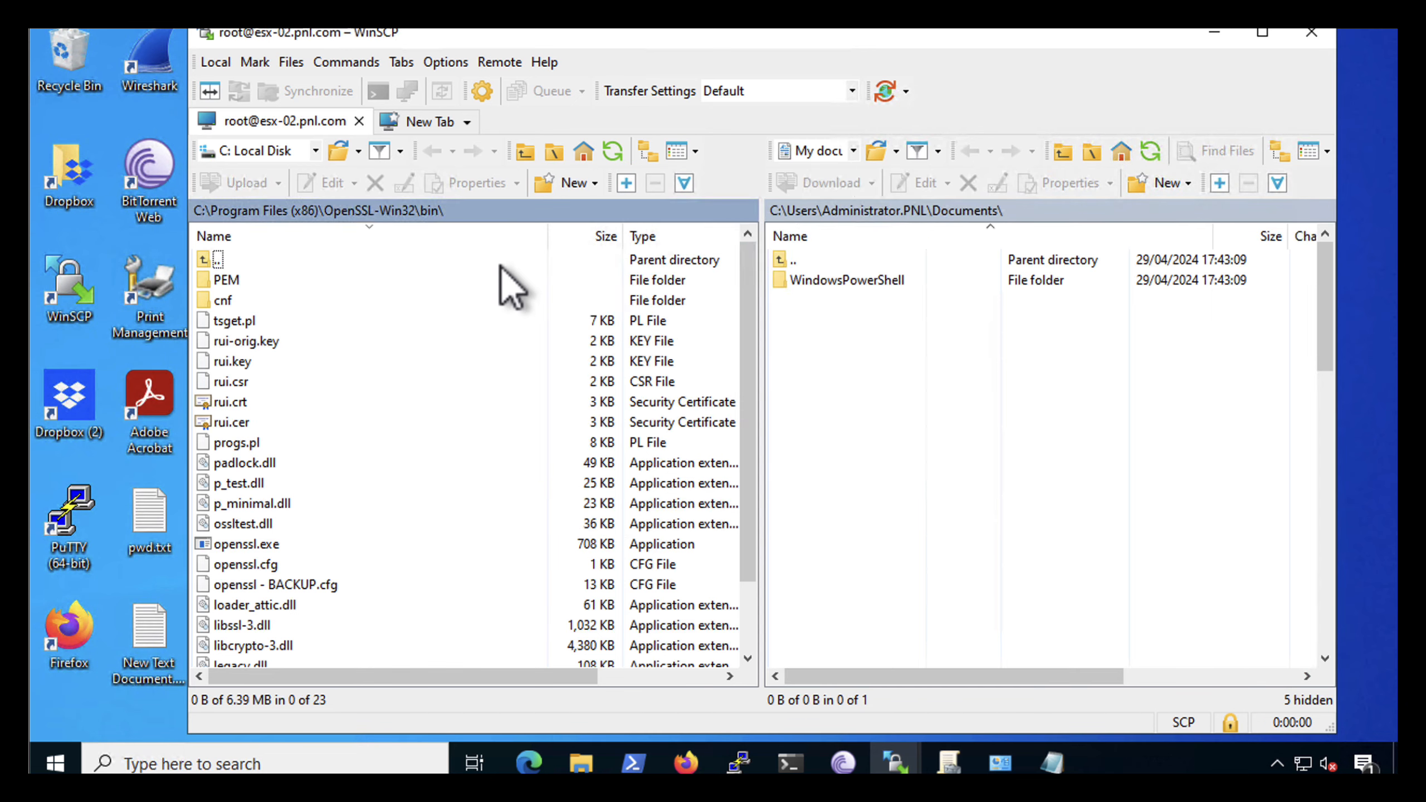
Browse the remote side from the ISCSI-VOL-1 datastore up to the root and into /etc/vmware/ssl
double_click(802, 262)
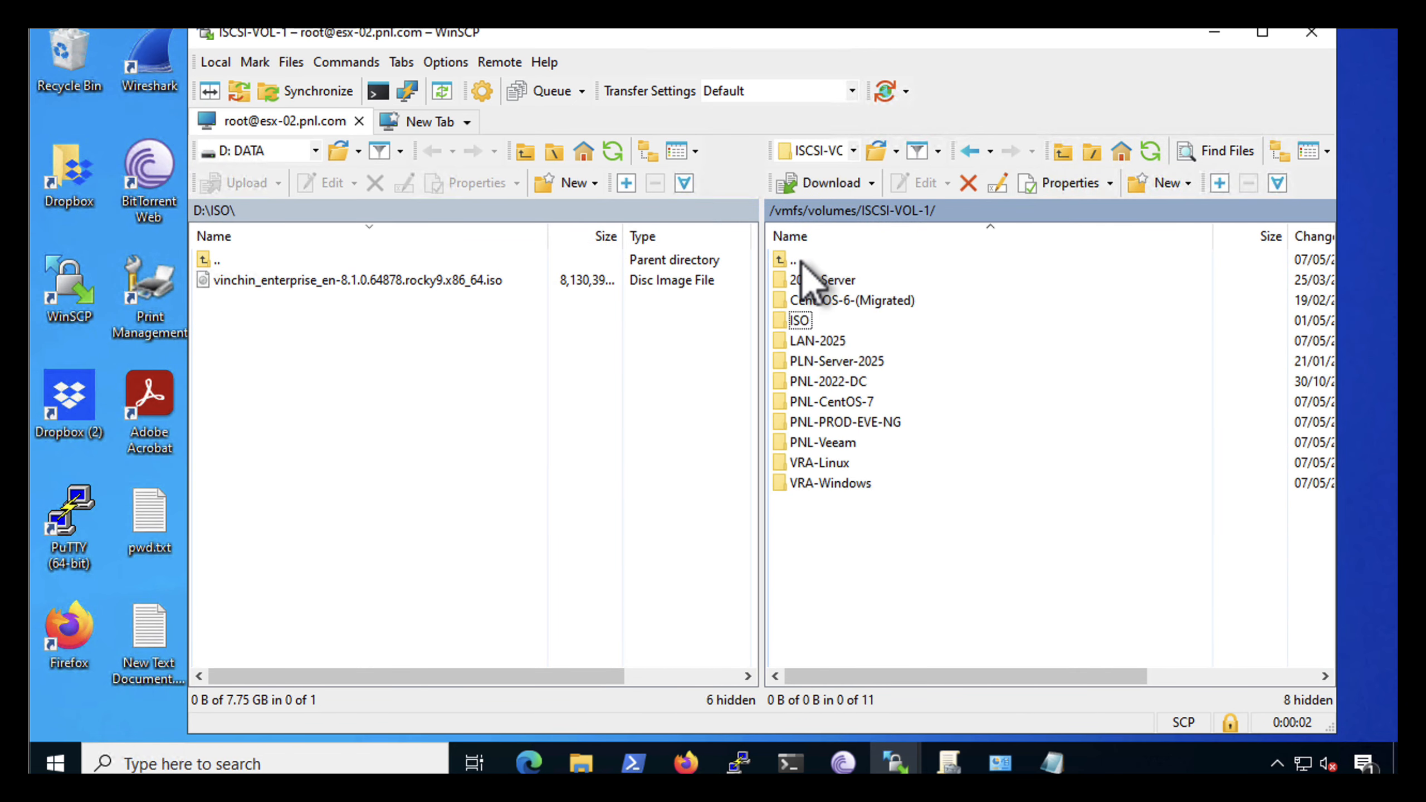
double_click(802, 262)
double_click(802, 261)
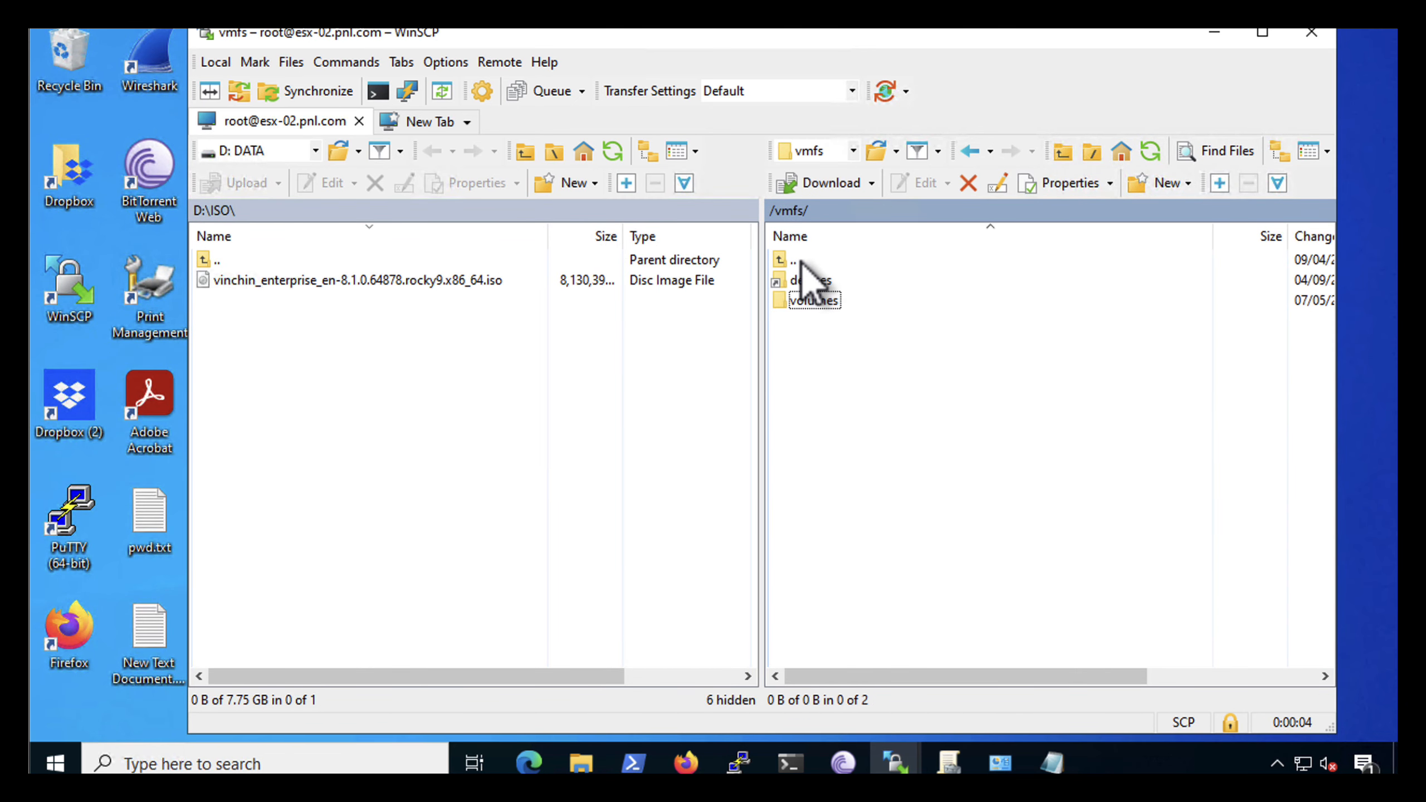
double_click(802, 262)
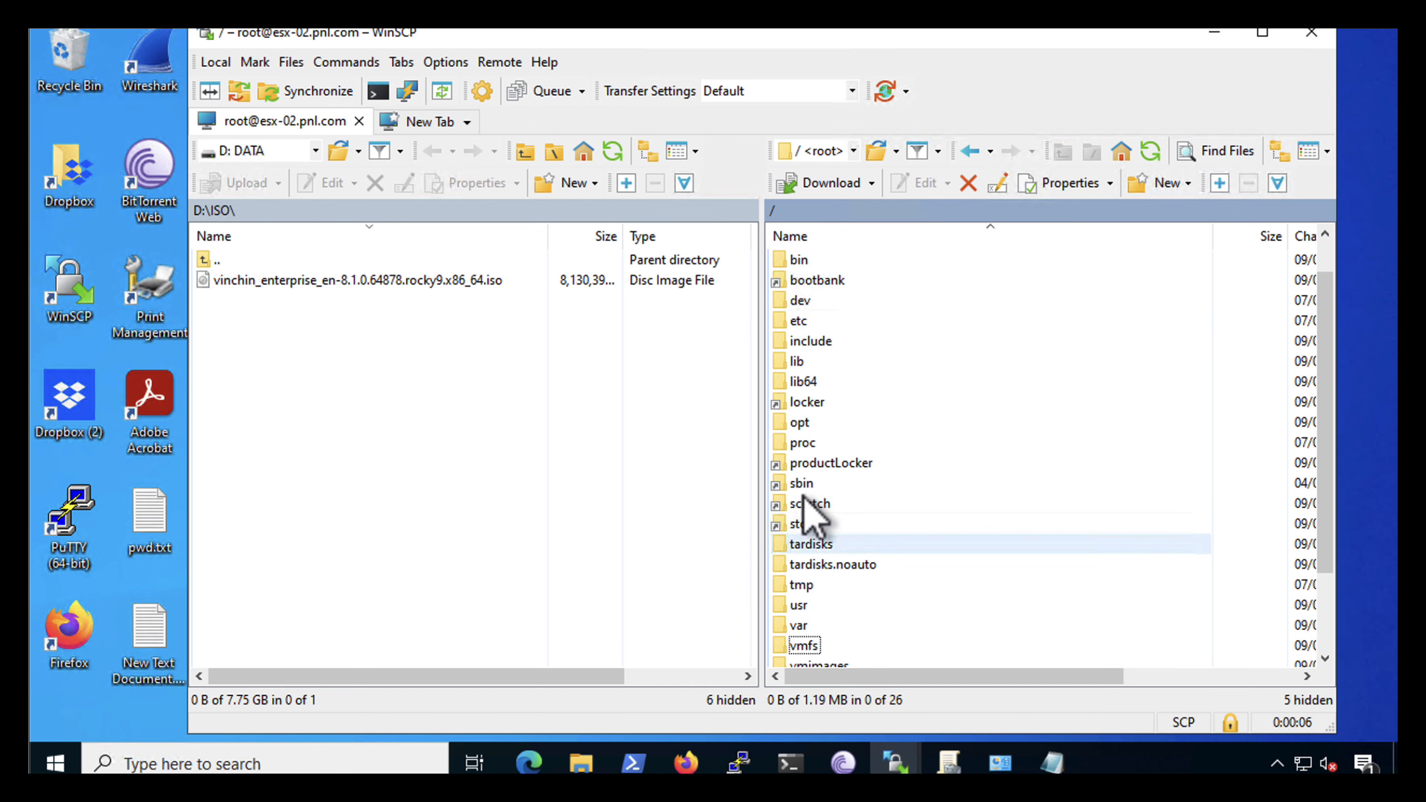
double_click(800, 321)
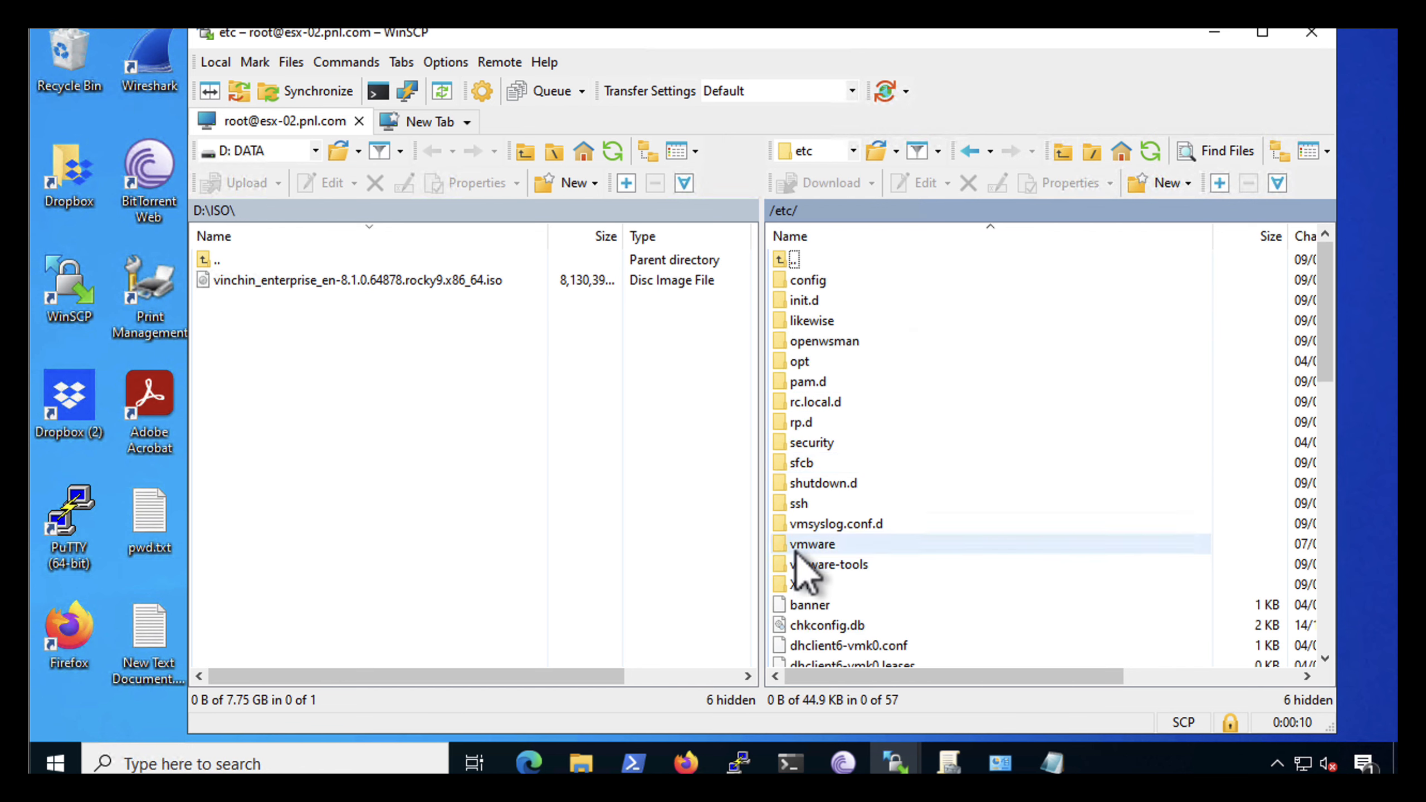
double_click(800, 549)
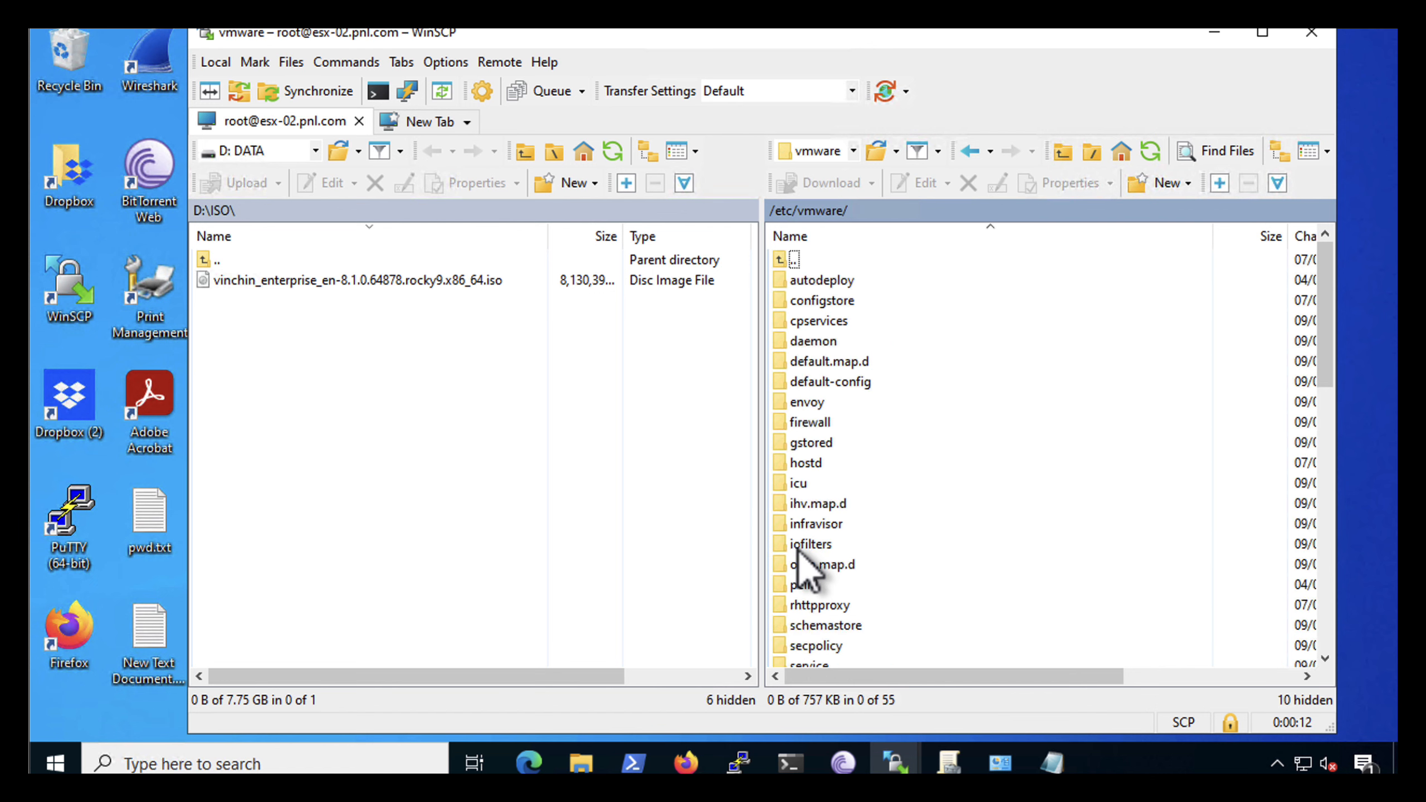
scroll(864, 484, down, 2)
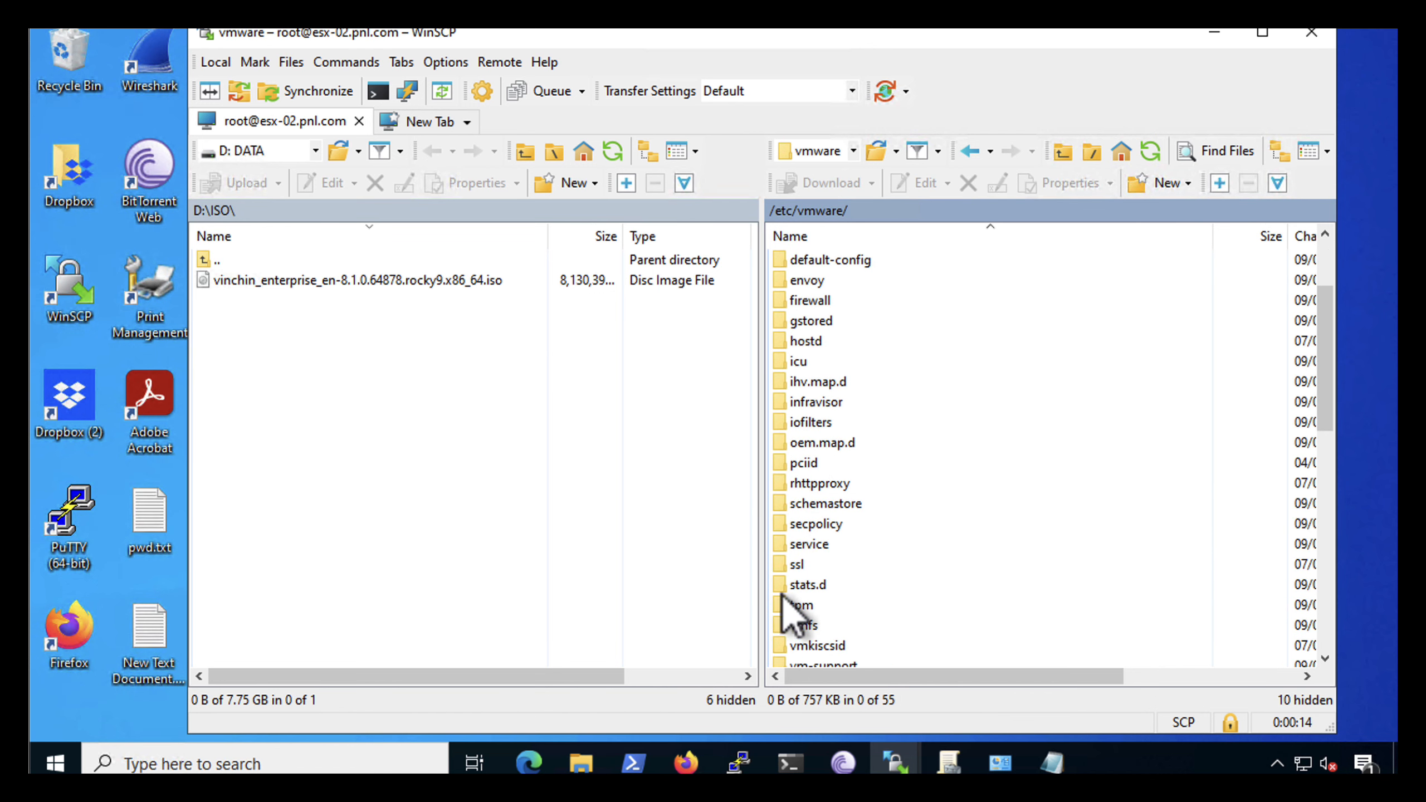
double_click(798, 564)
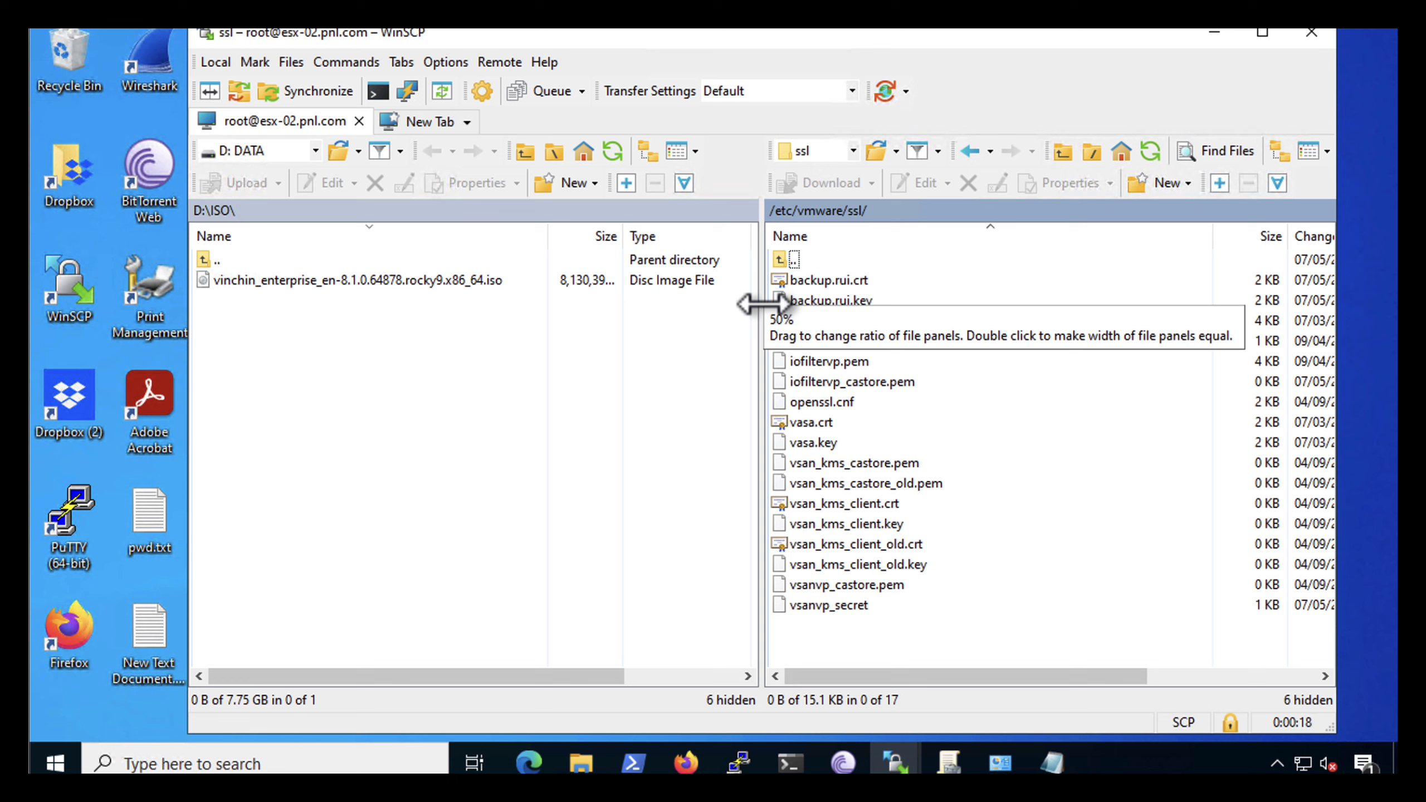
Switch the local side to the C: drive and browse to C:\Program Files (x86)\OpenSSL-Win32\bin
click(315, 154)
click(251, 212)
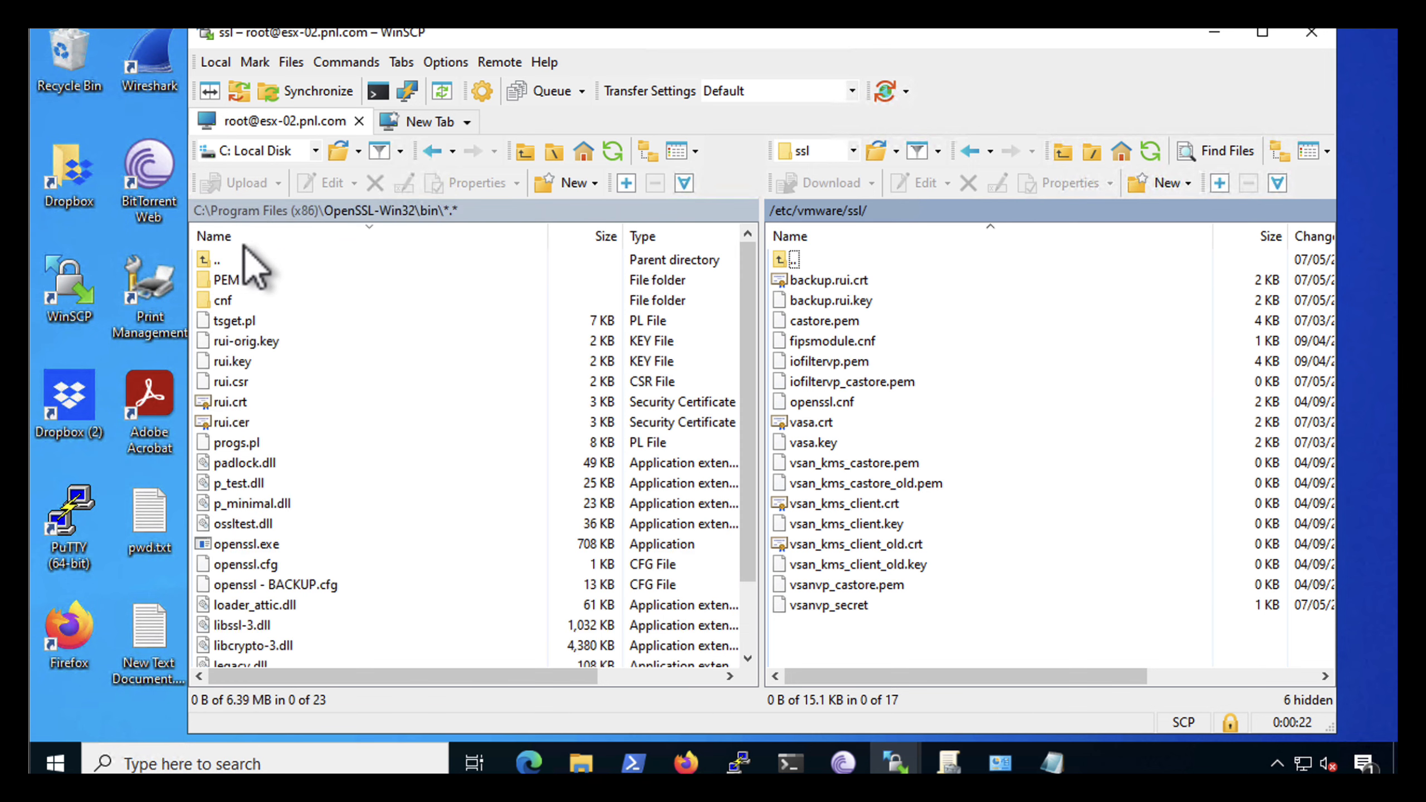
double_click(209, 260)
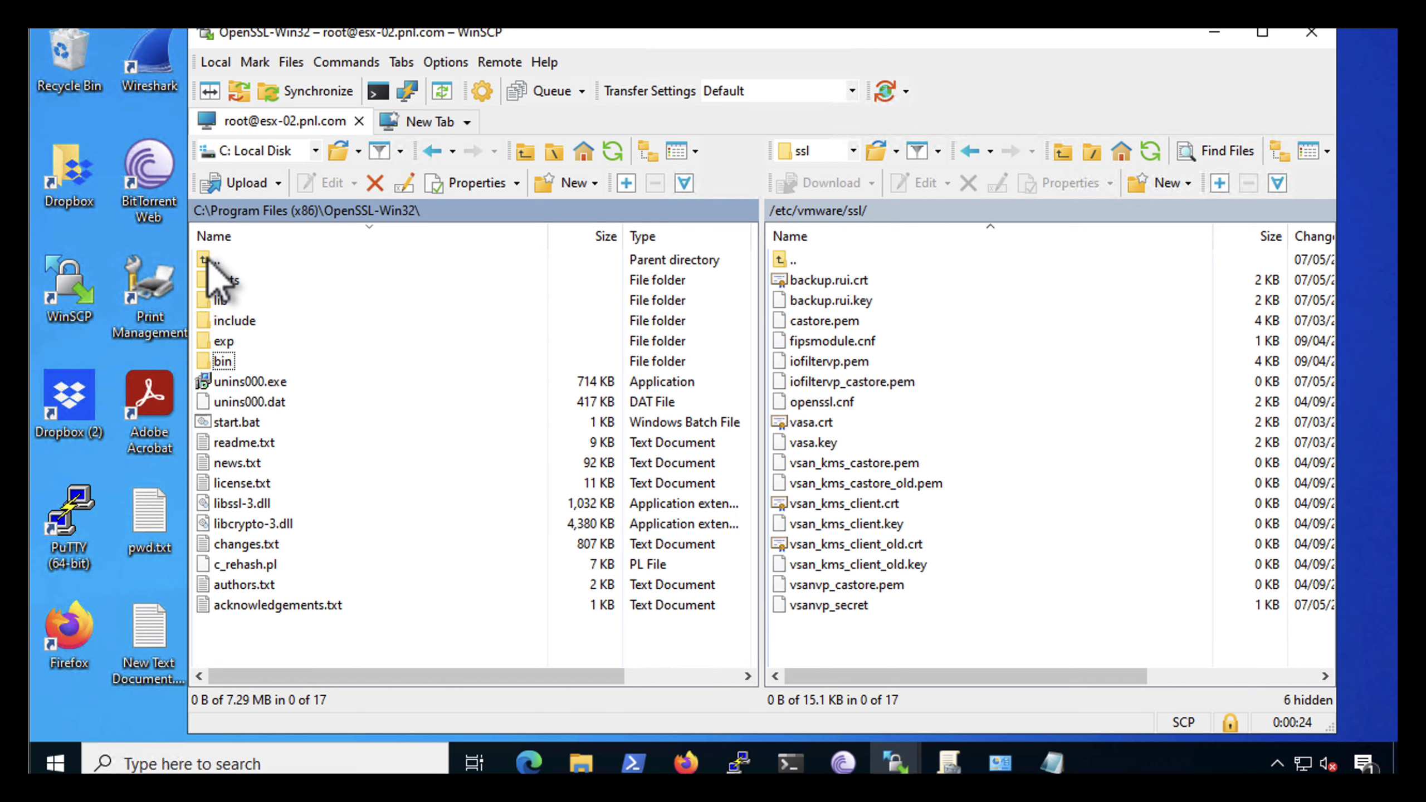
double_click(209, 260)
double_click(209, 260)
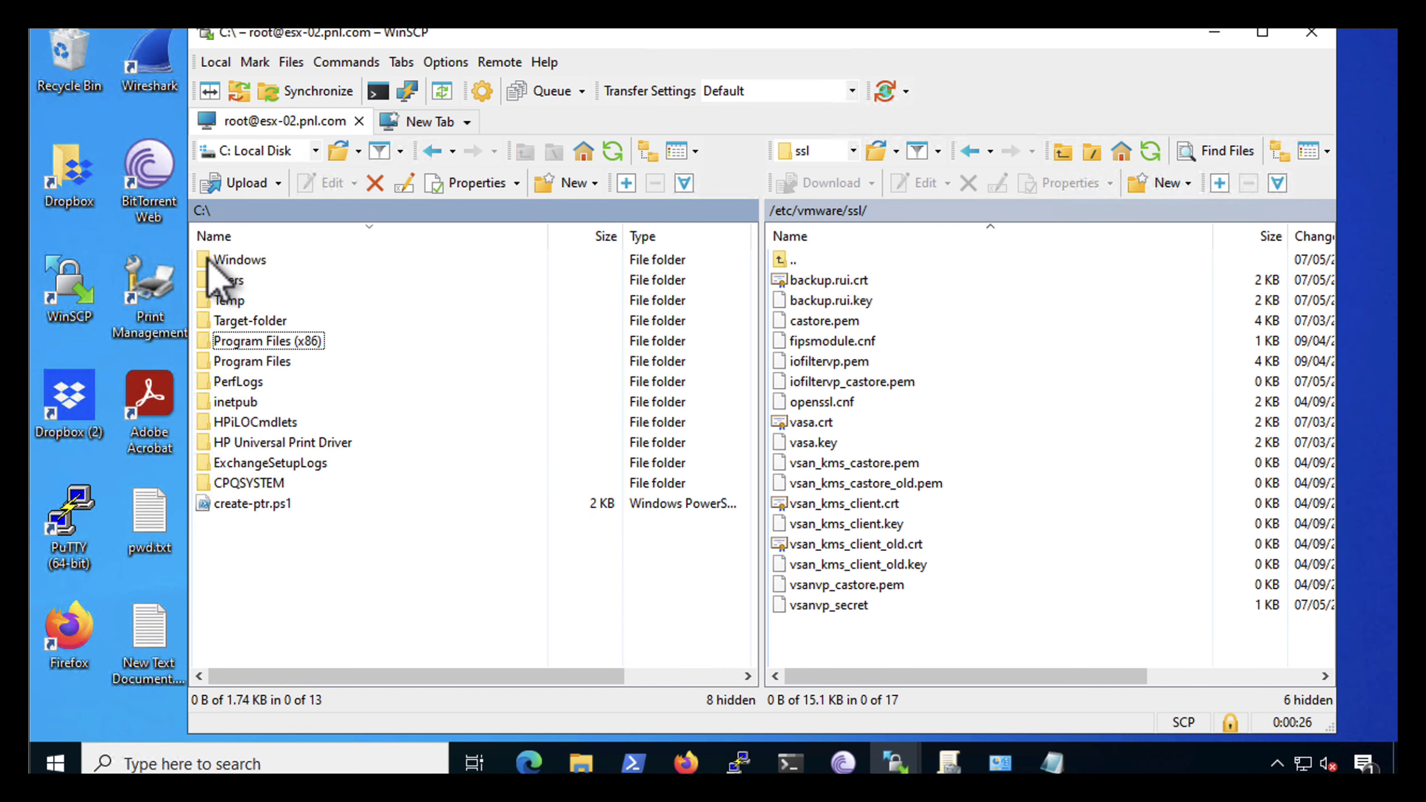
double_click(229, 338)
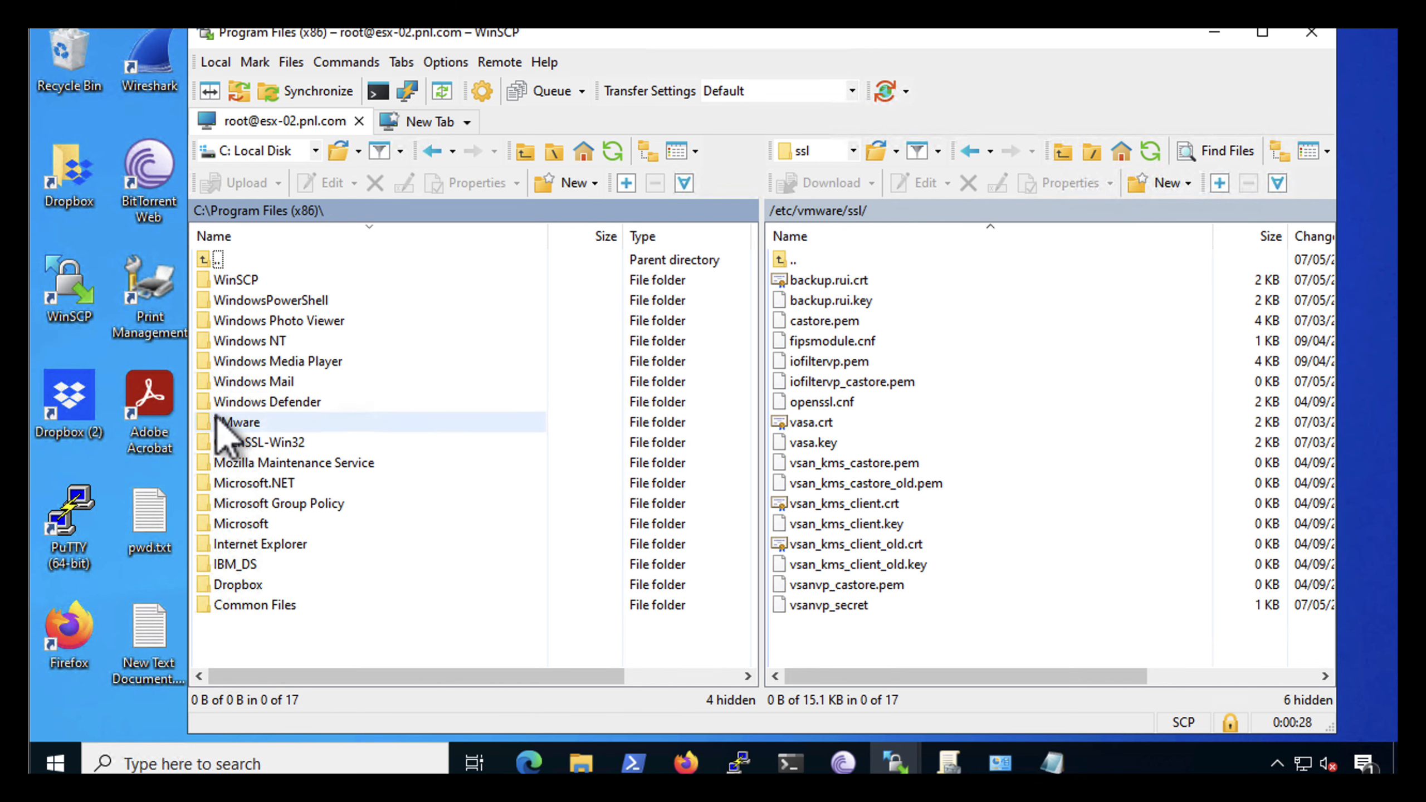
double_click(226, 444)
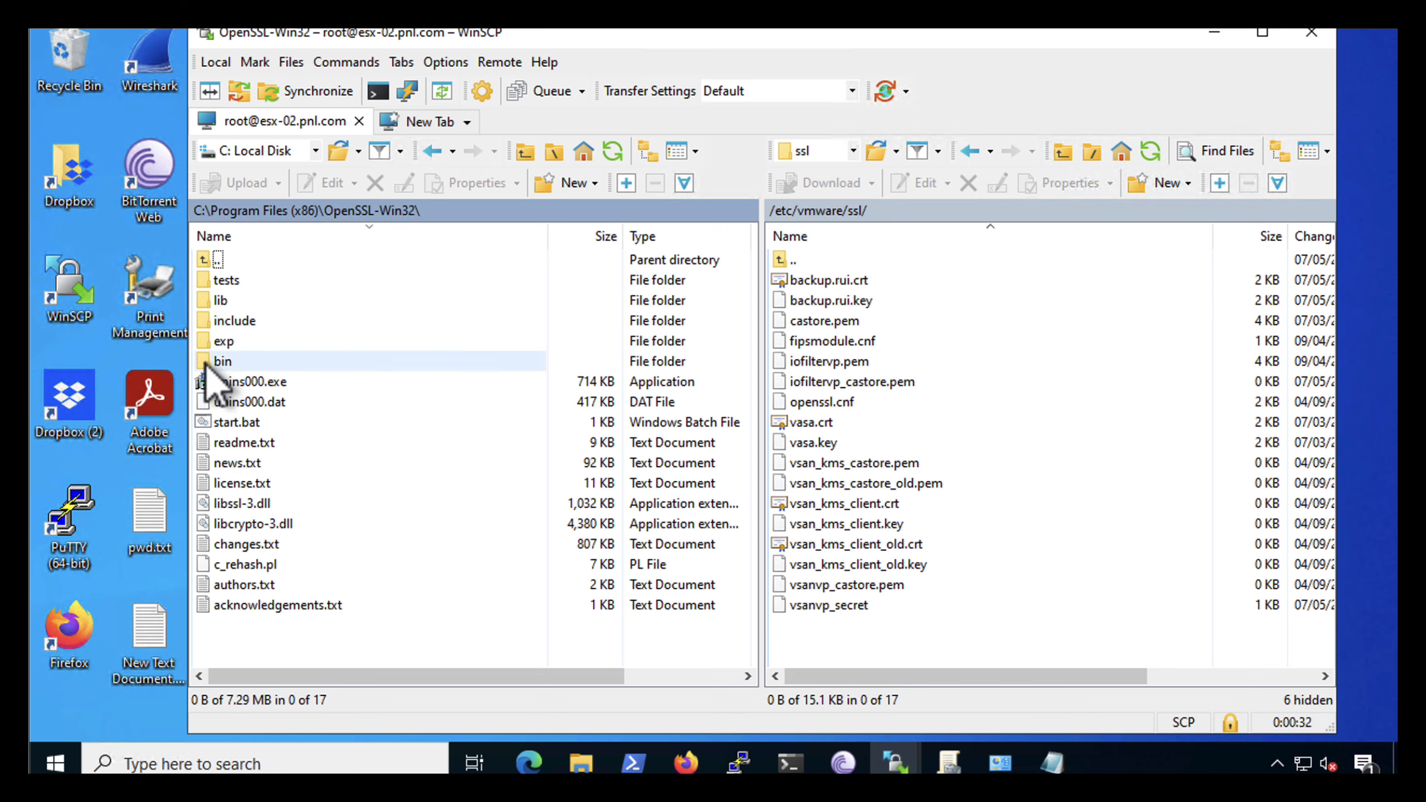
double_click(223, 361)
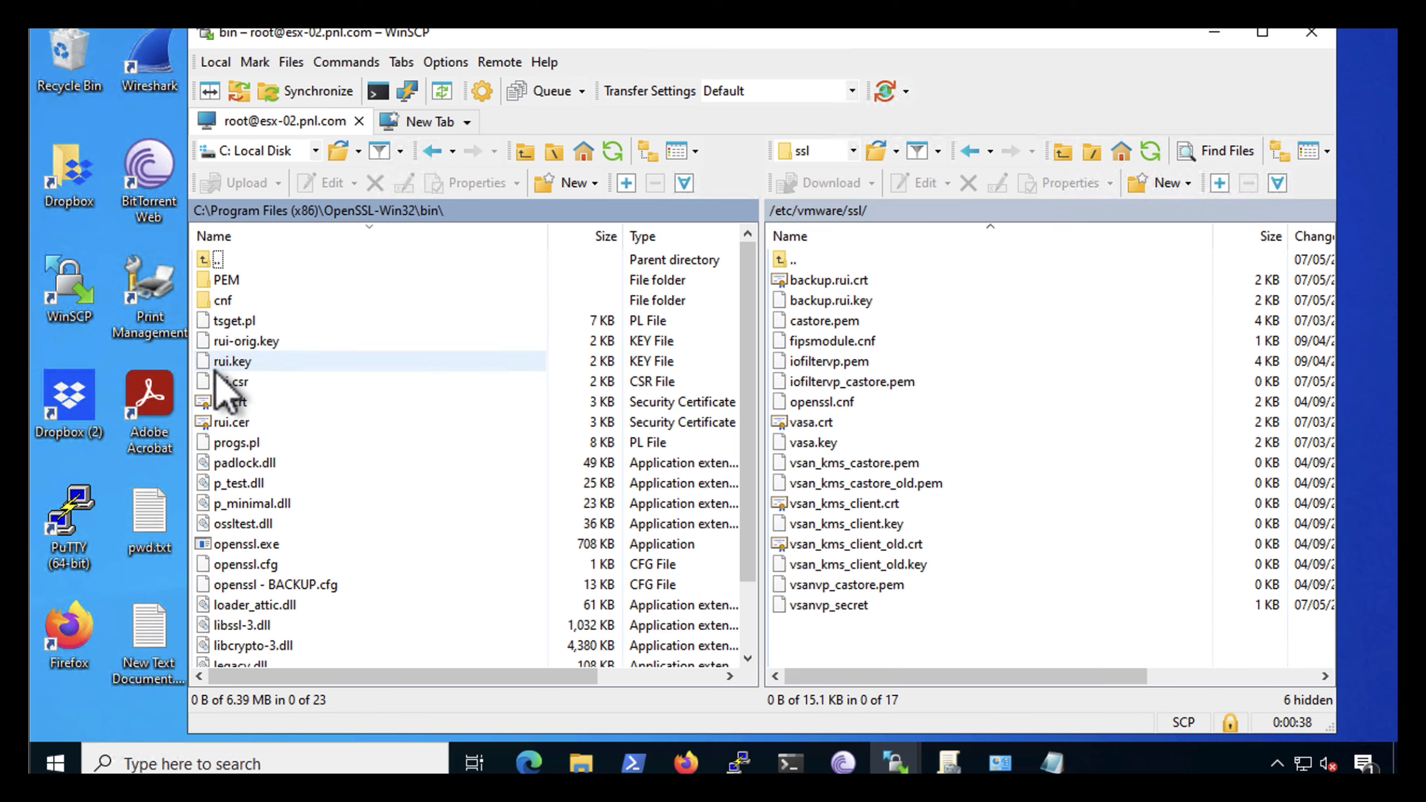
Upload rui.crt to /etc/vmware/ssl as a background transfer, keeping the binary transfer mode
click(228, 404)
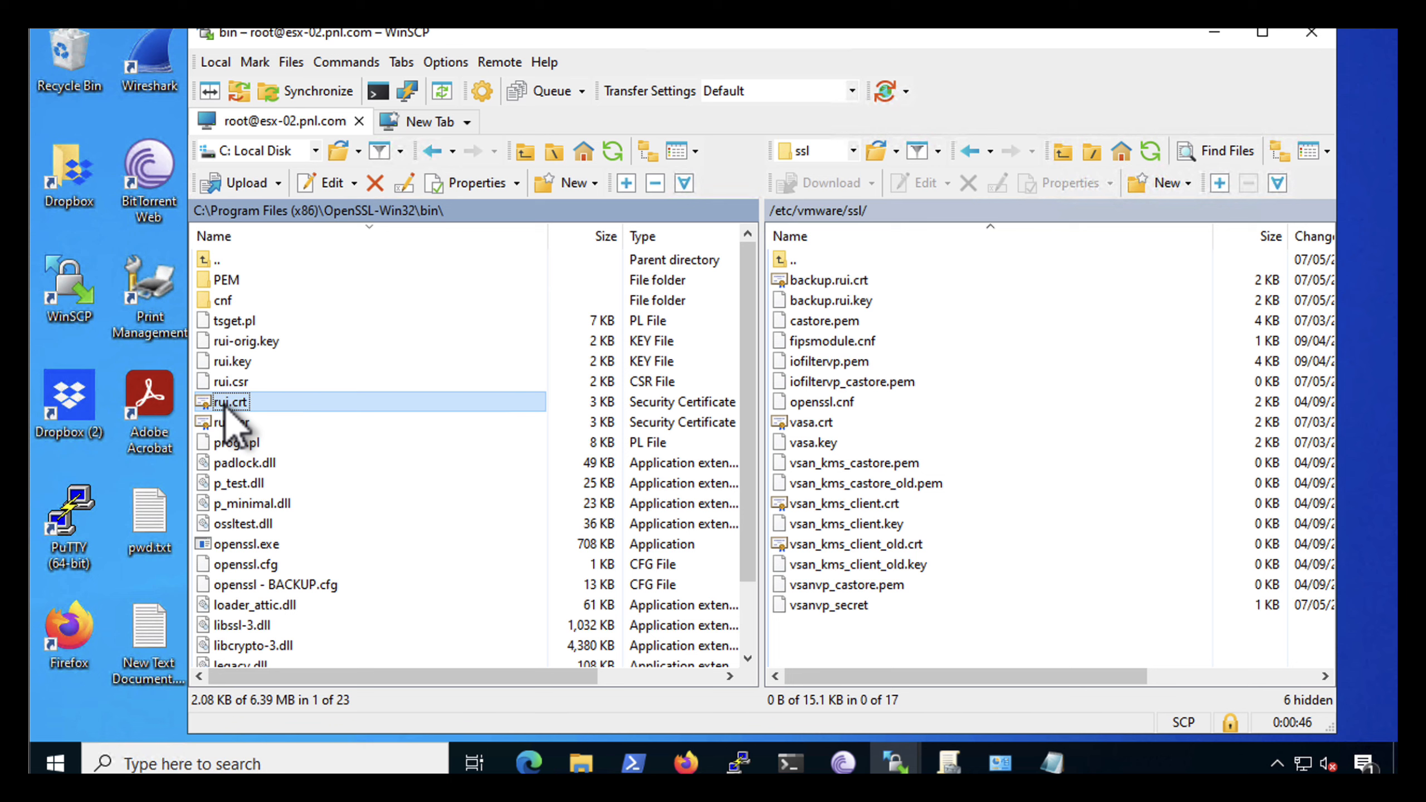
right_click(225, 406)
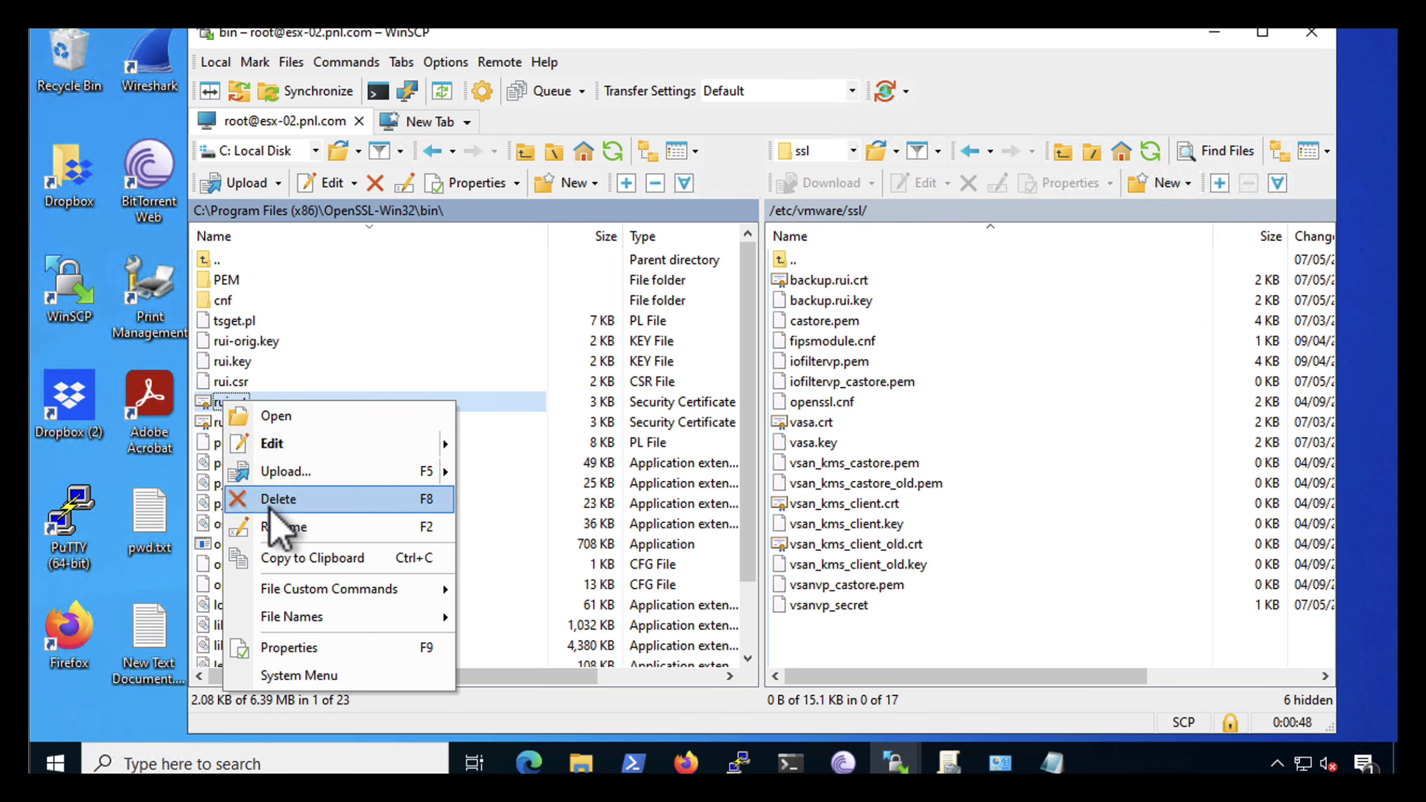
click(280, 482)
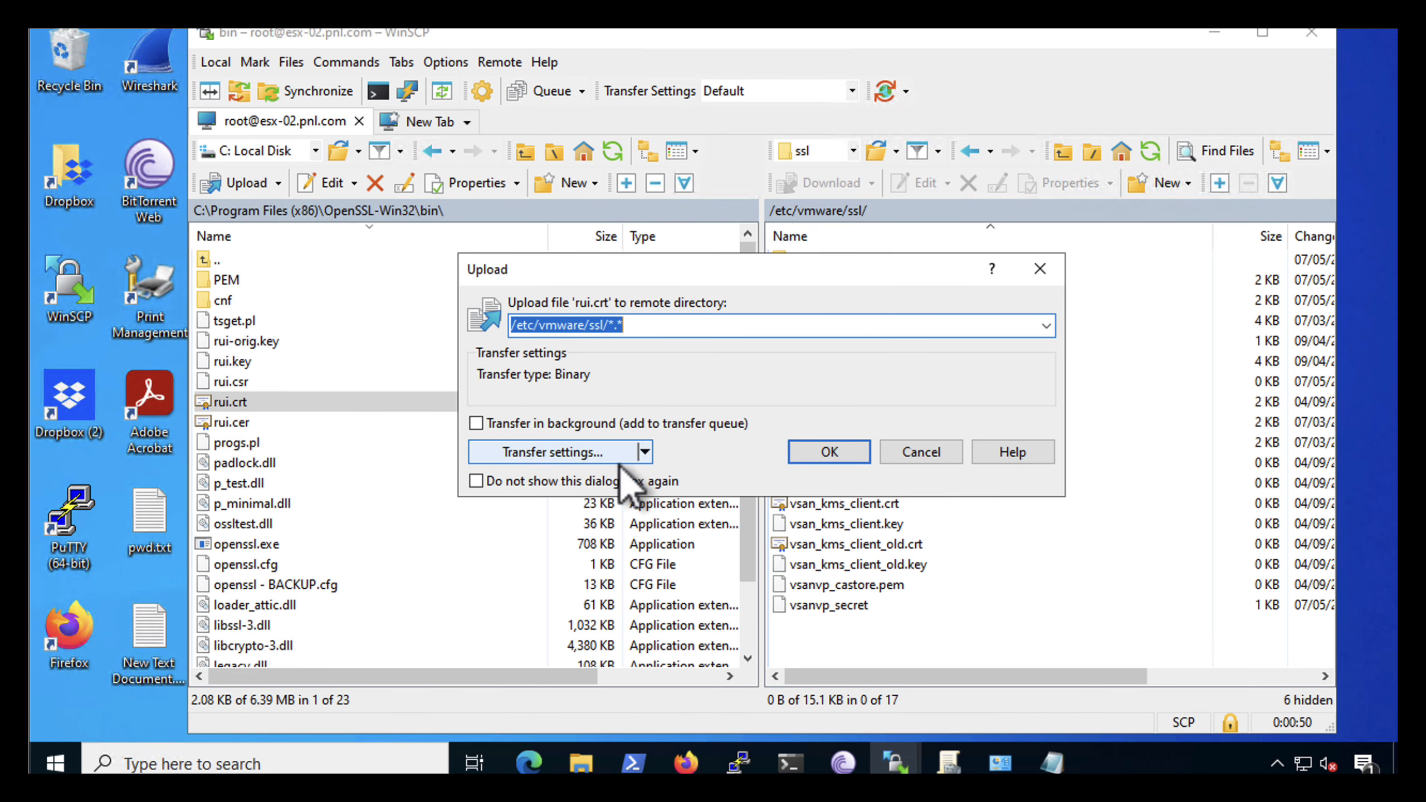
click(645, 452)
click(697, 422)
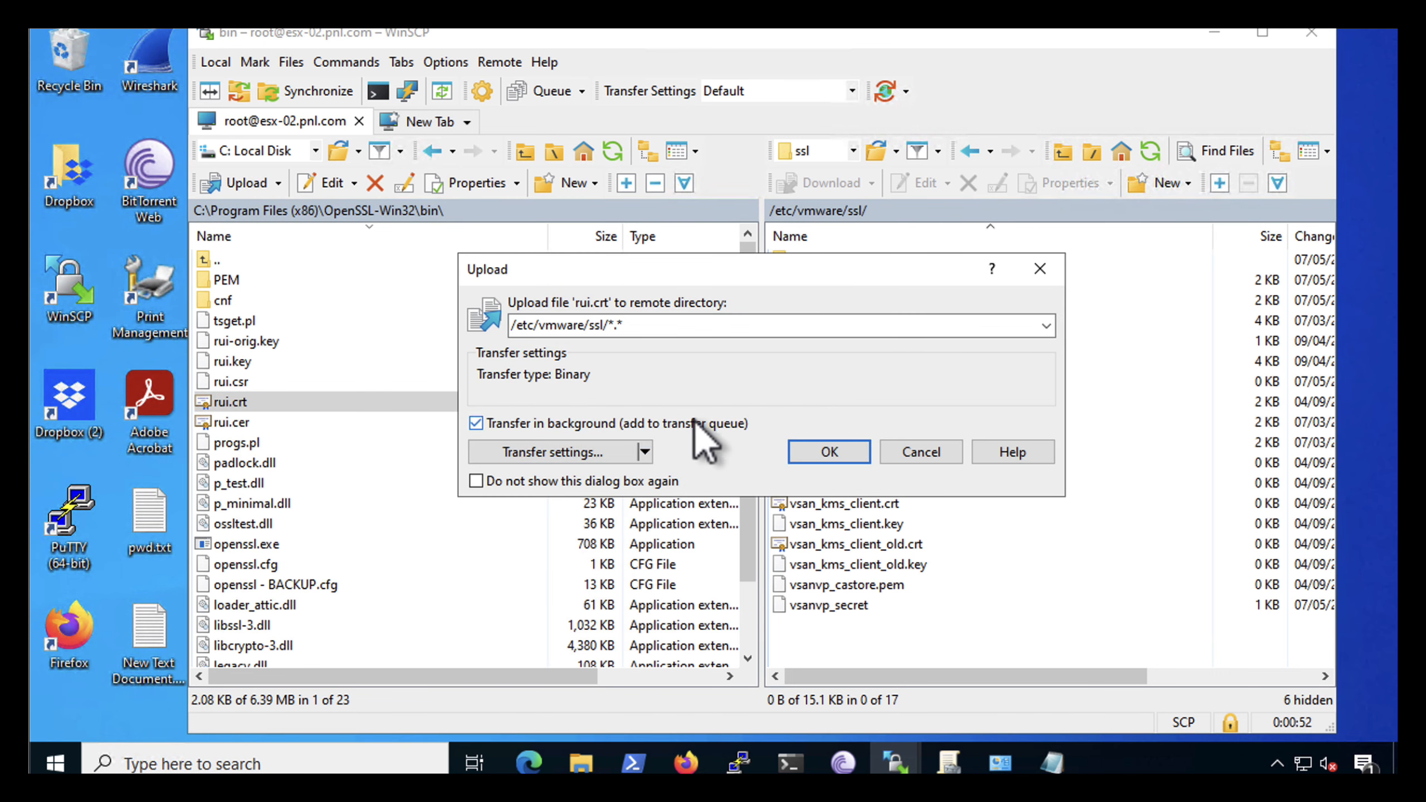
click(514, 452)
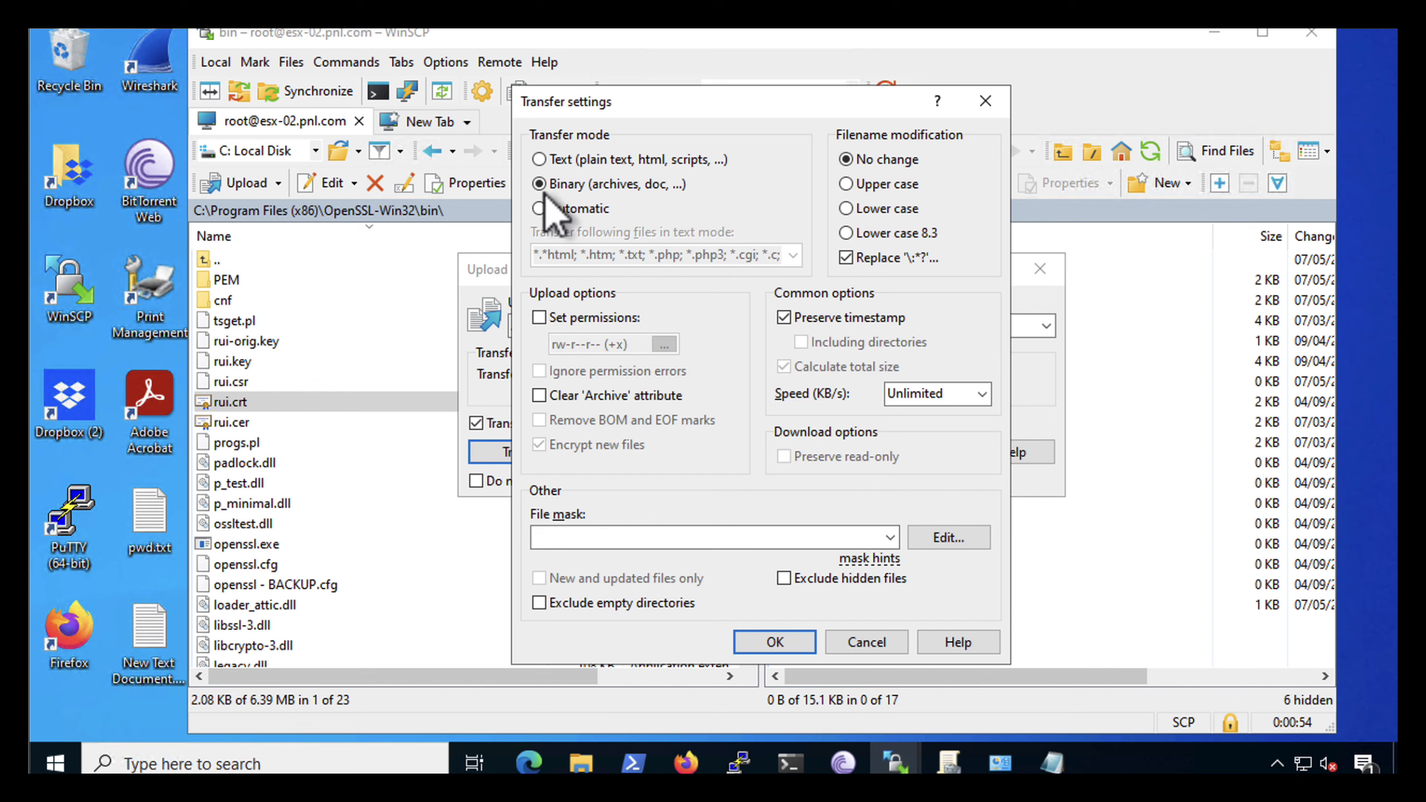
click(770, 645)
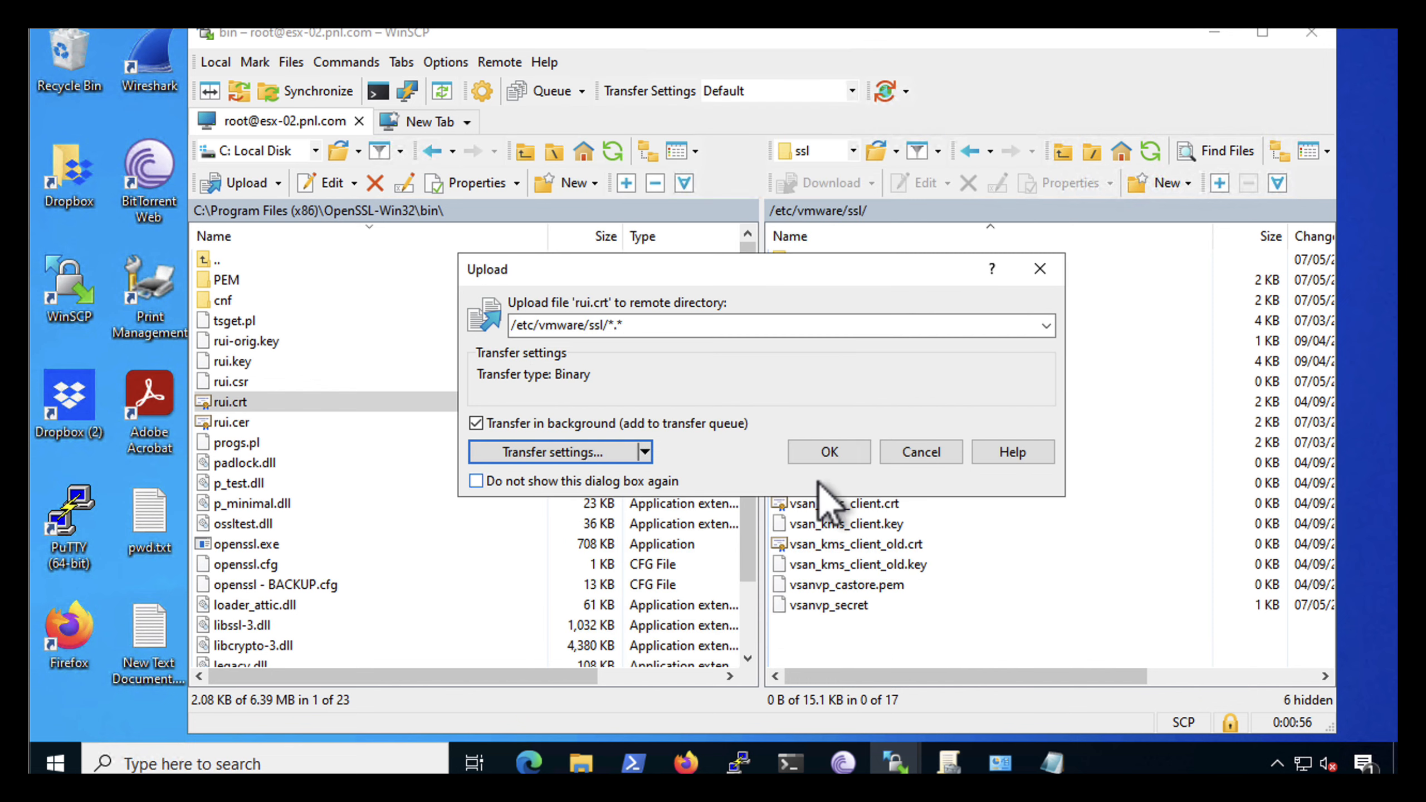
click(817, 457)
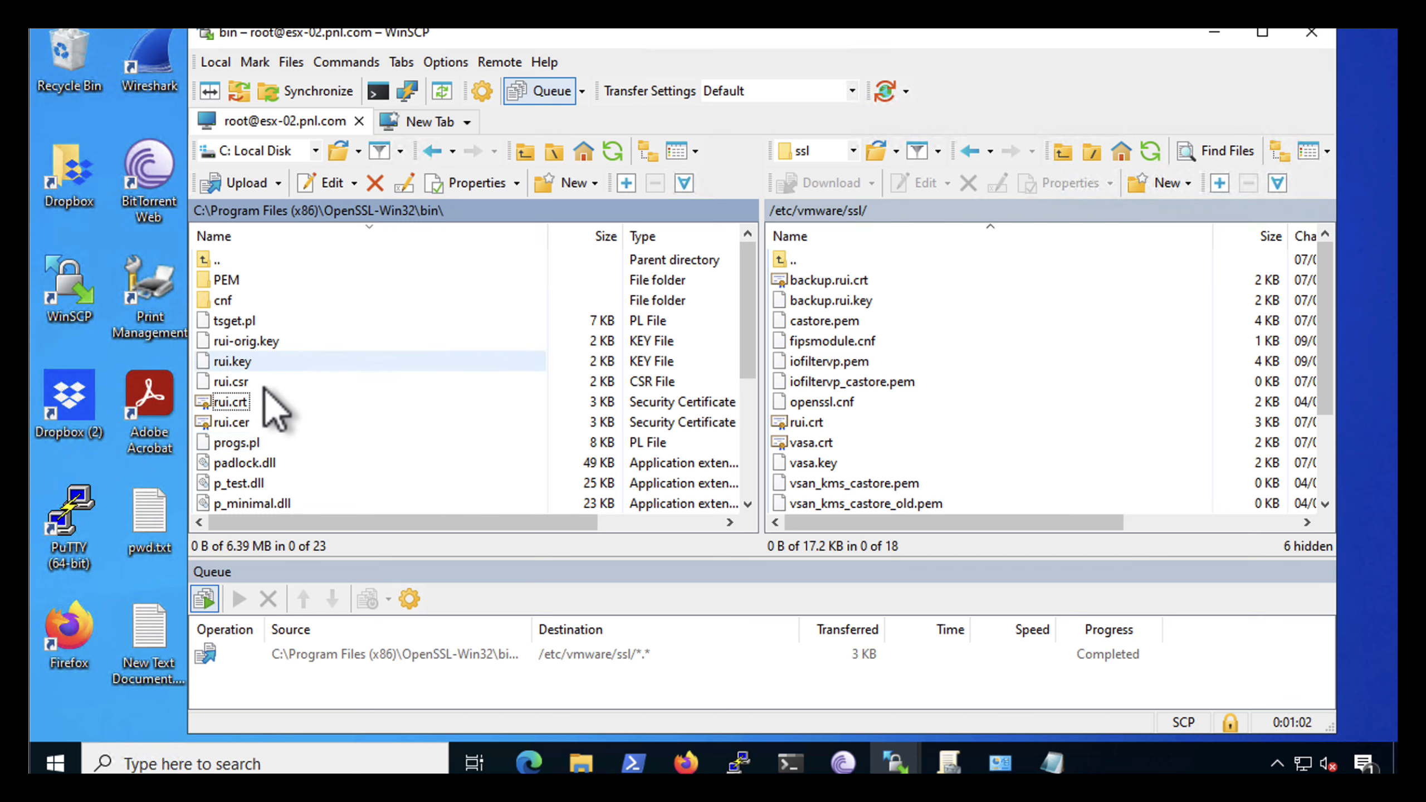
Upload rui.key from the local bin folder to /etc/vmware/ssl on the host
click(226, 362)
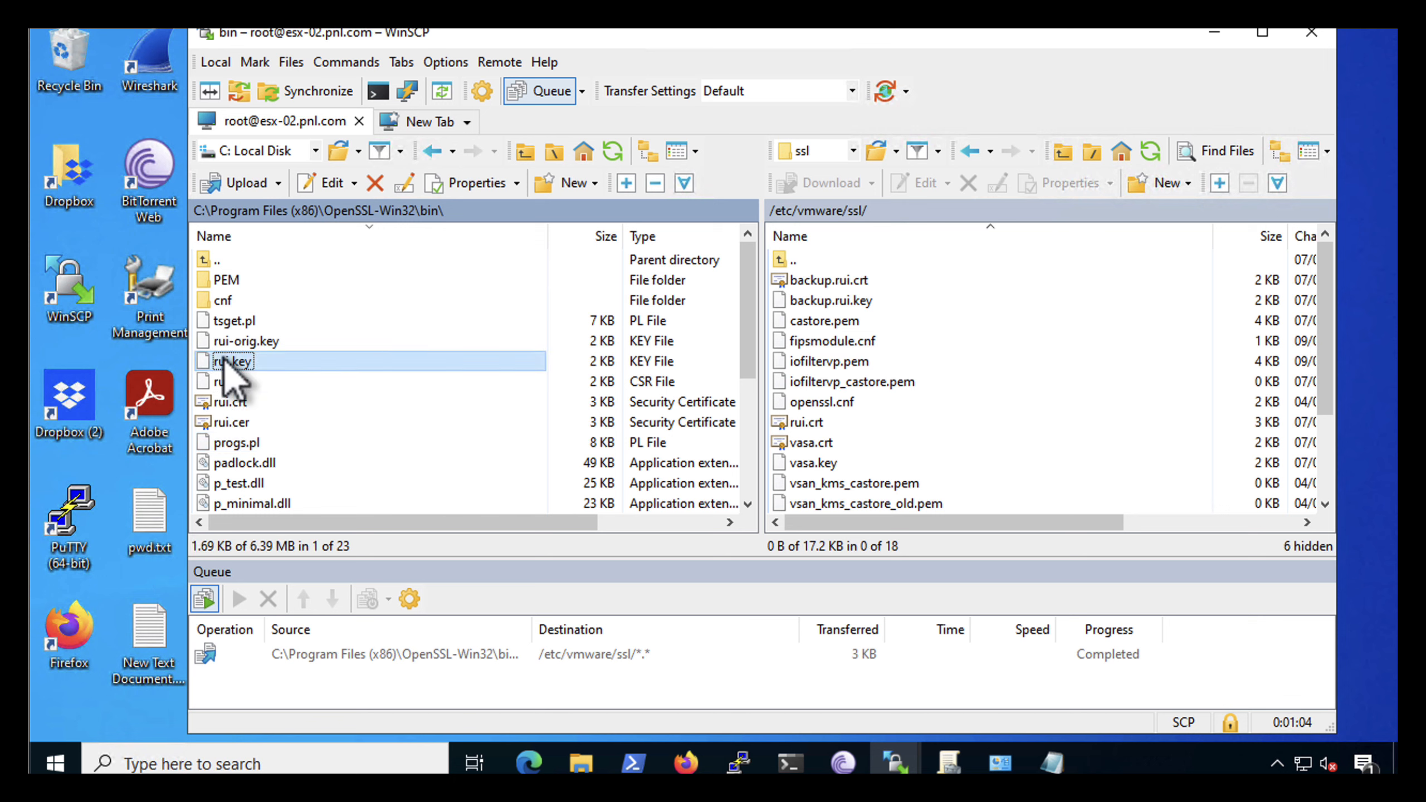
right_click(261, 365)
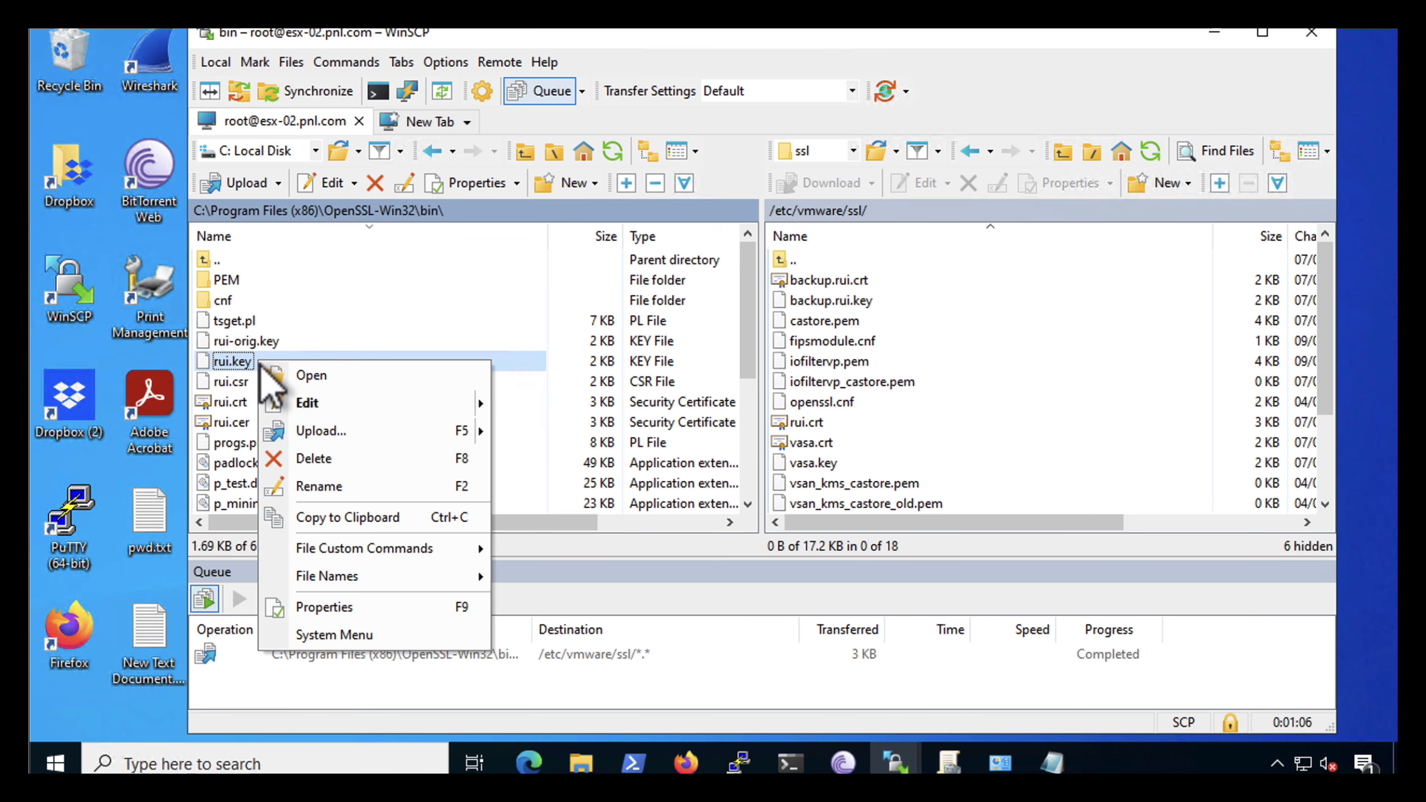
click(303, 432)
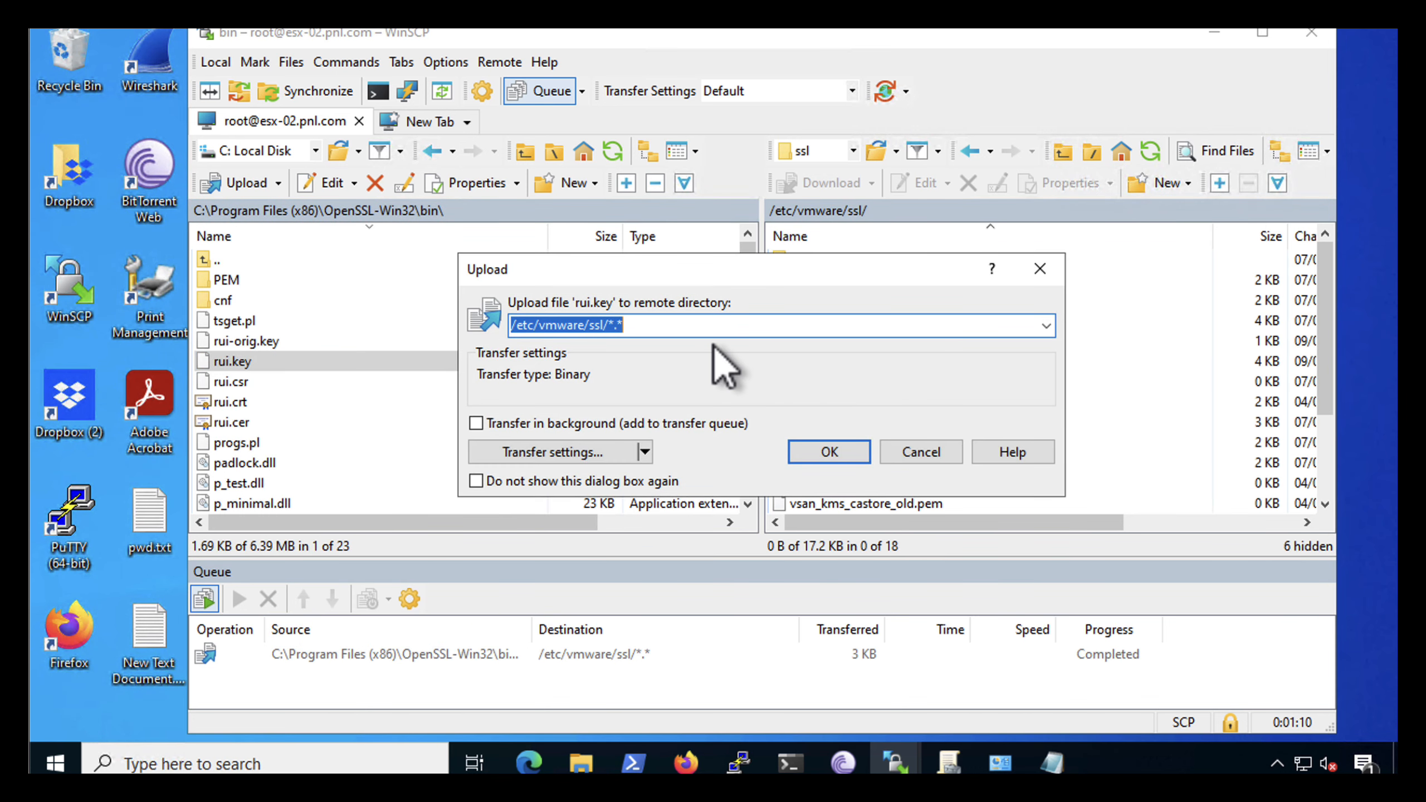
click(819, 449)
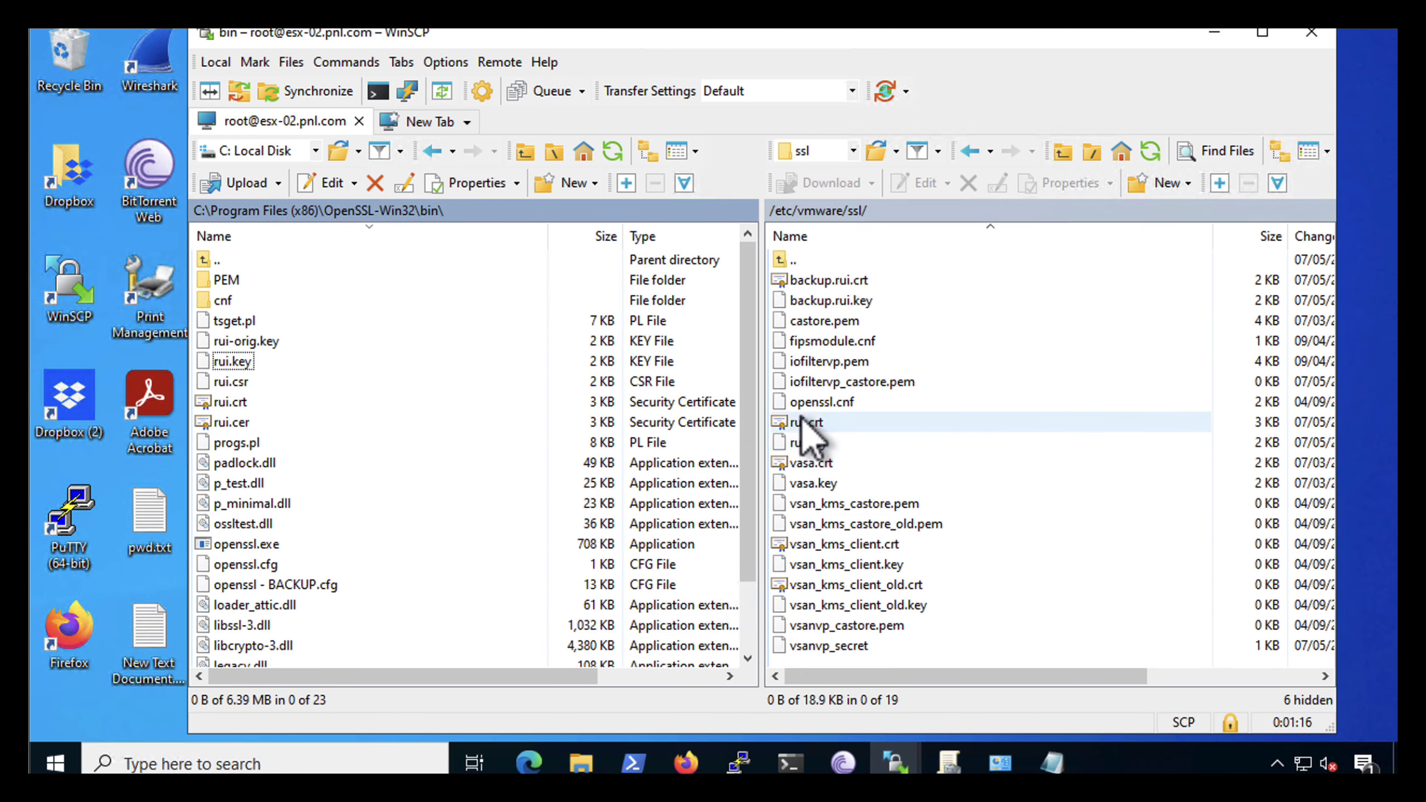
Switch to PuTTY, restart the host's services with /sbin/services.sh restart, and clear the terminal before and after
click(739, 763)
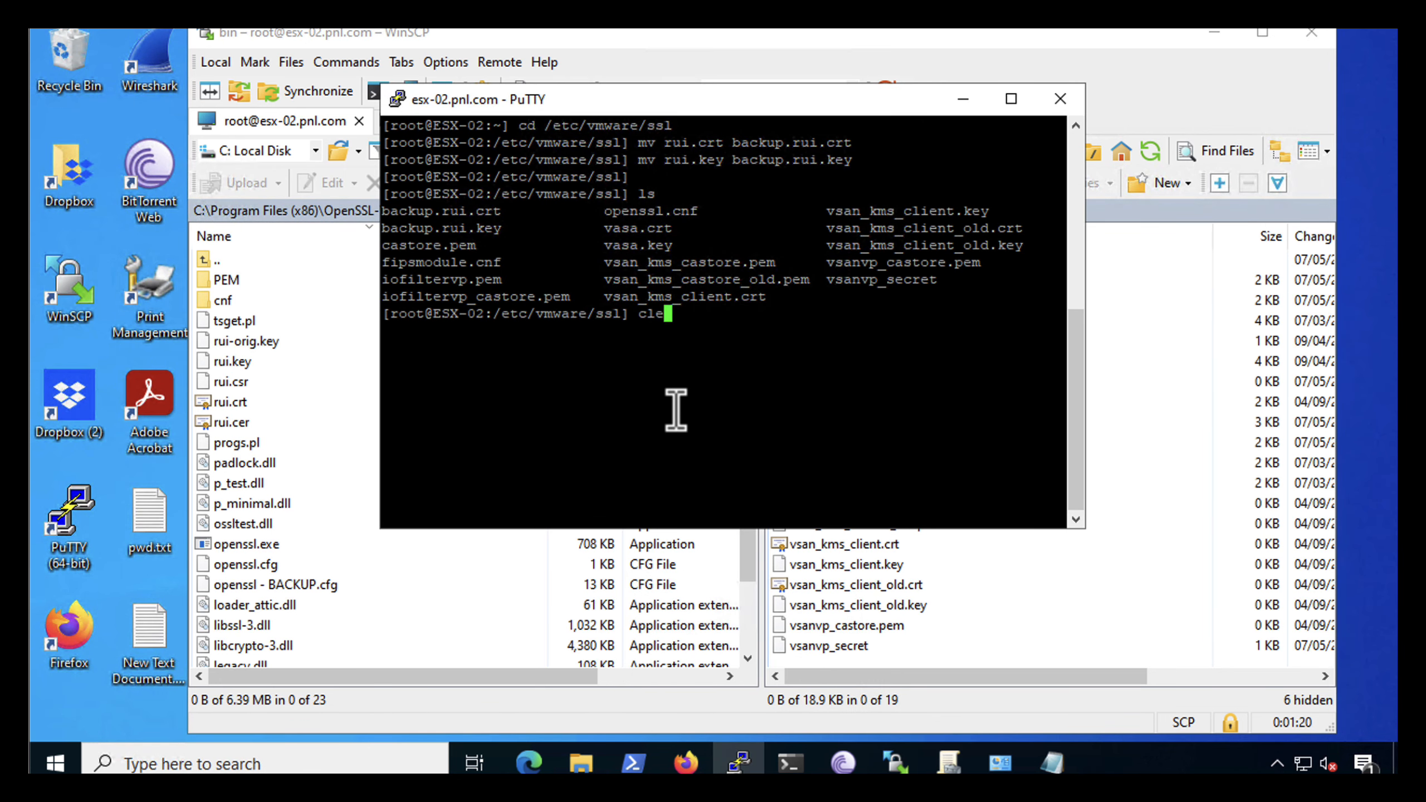
text(clear)
key(Return)
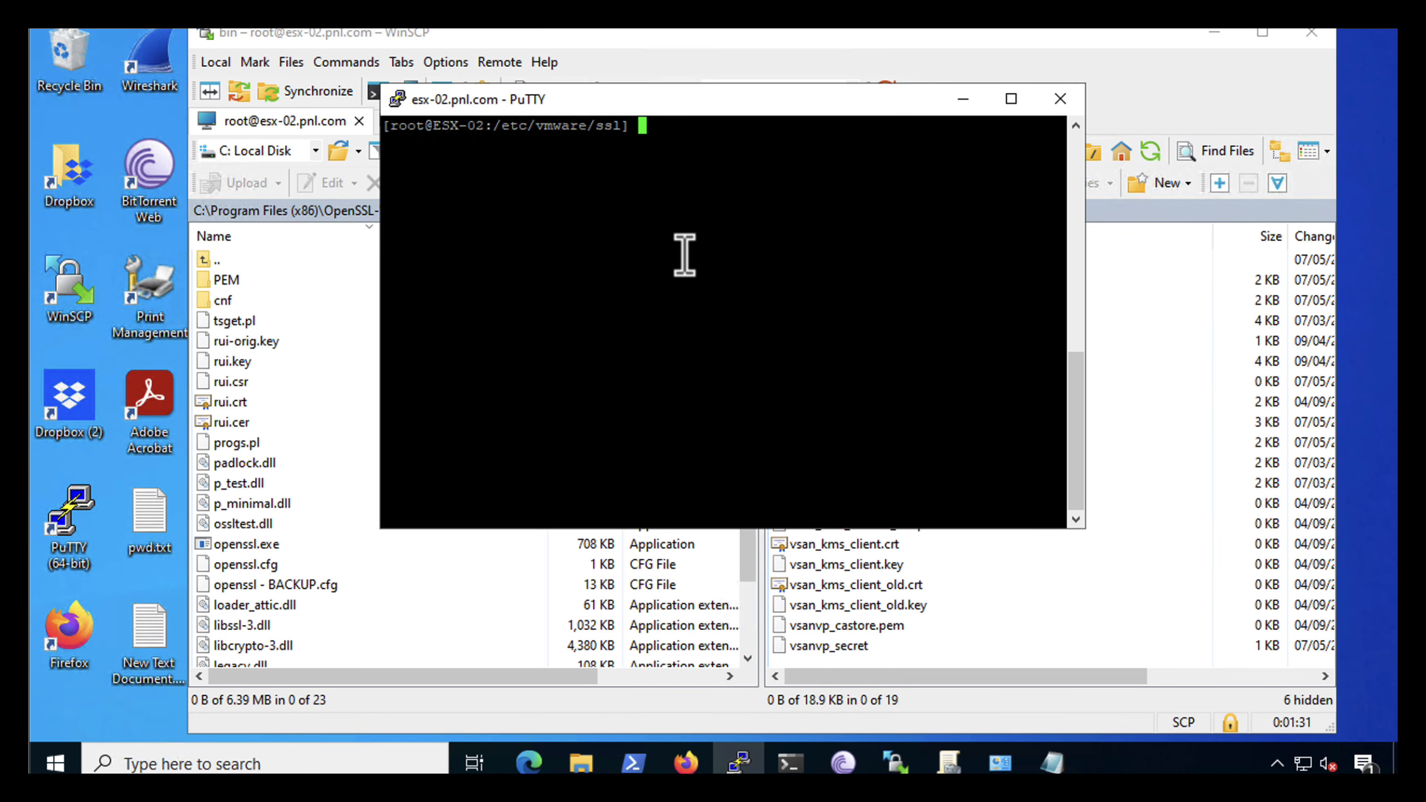
text(/sbin/services.sh restart)
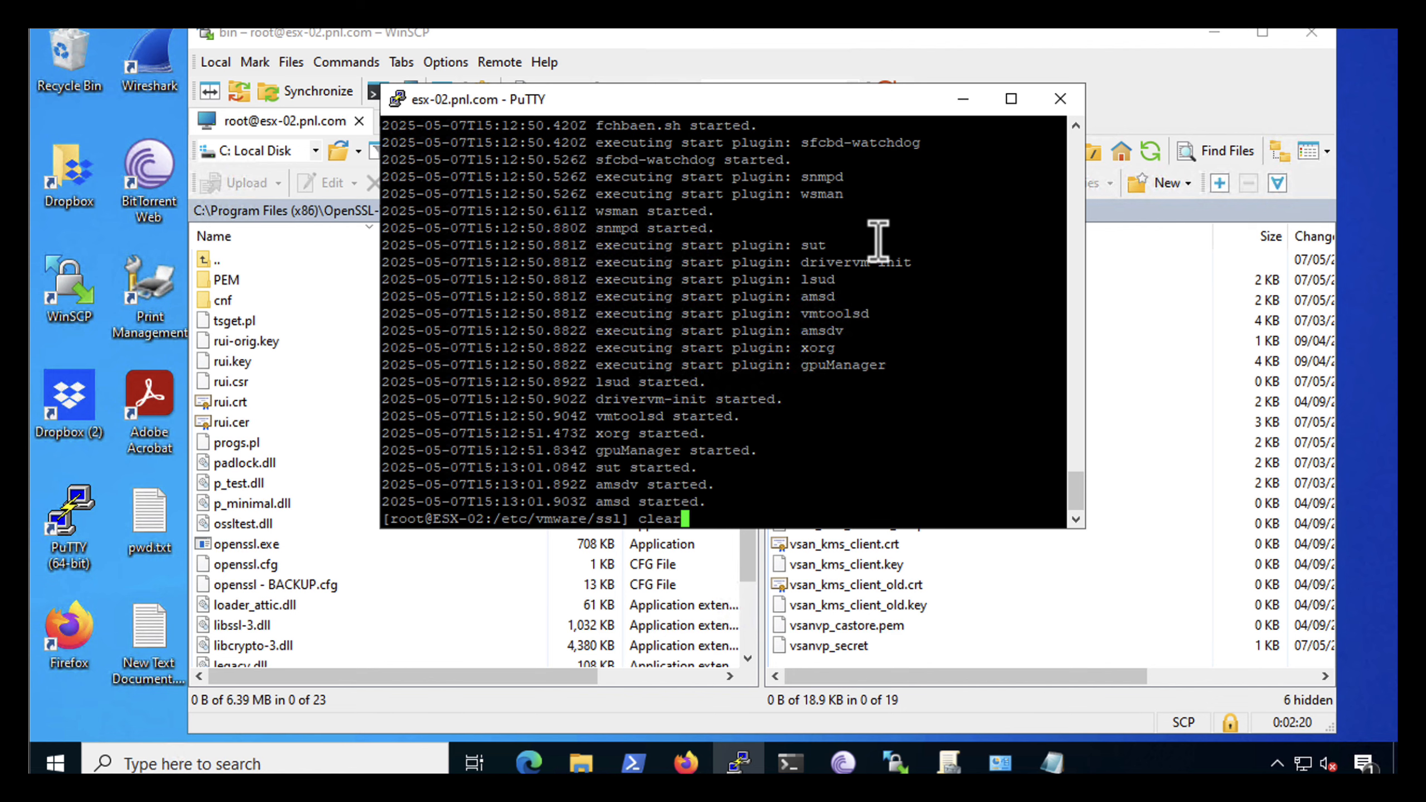
key(Return)
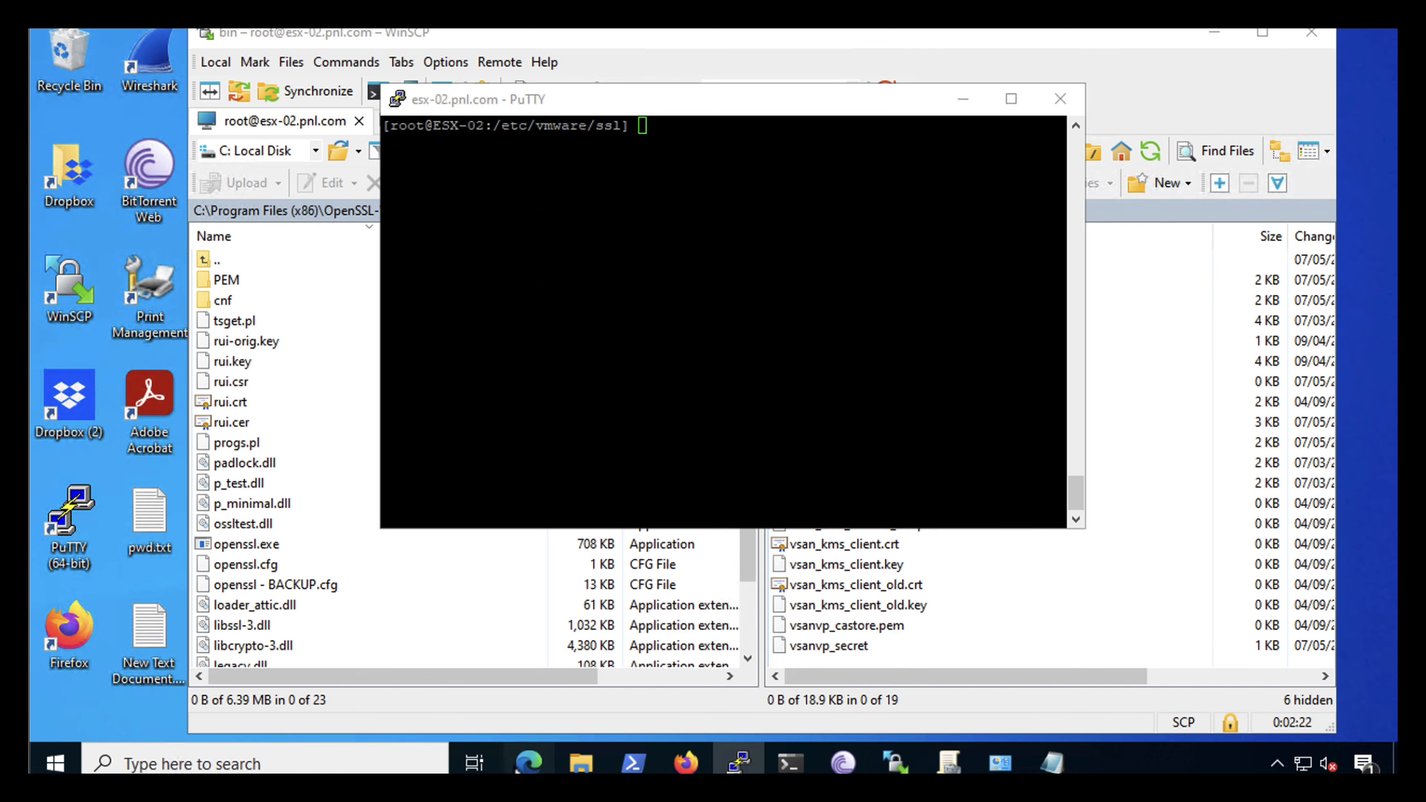
Switch to Edge, reload the ESX-02 host client page and examine the site's certificate subject, issuer and validity period
click(517, 770)
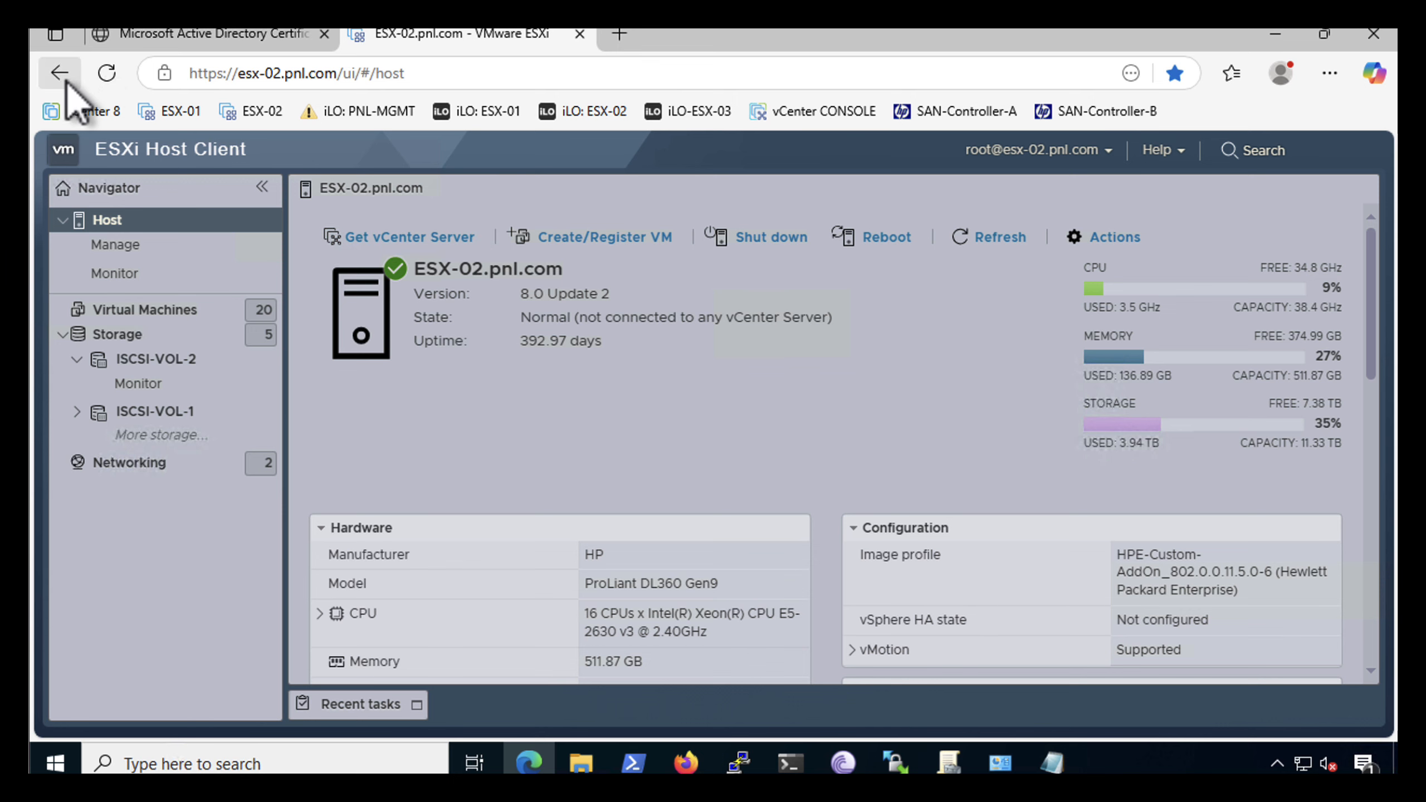
click(105, 72)
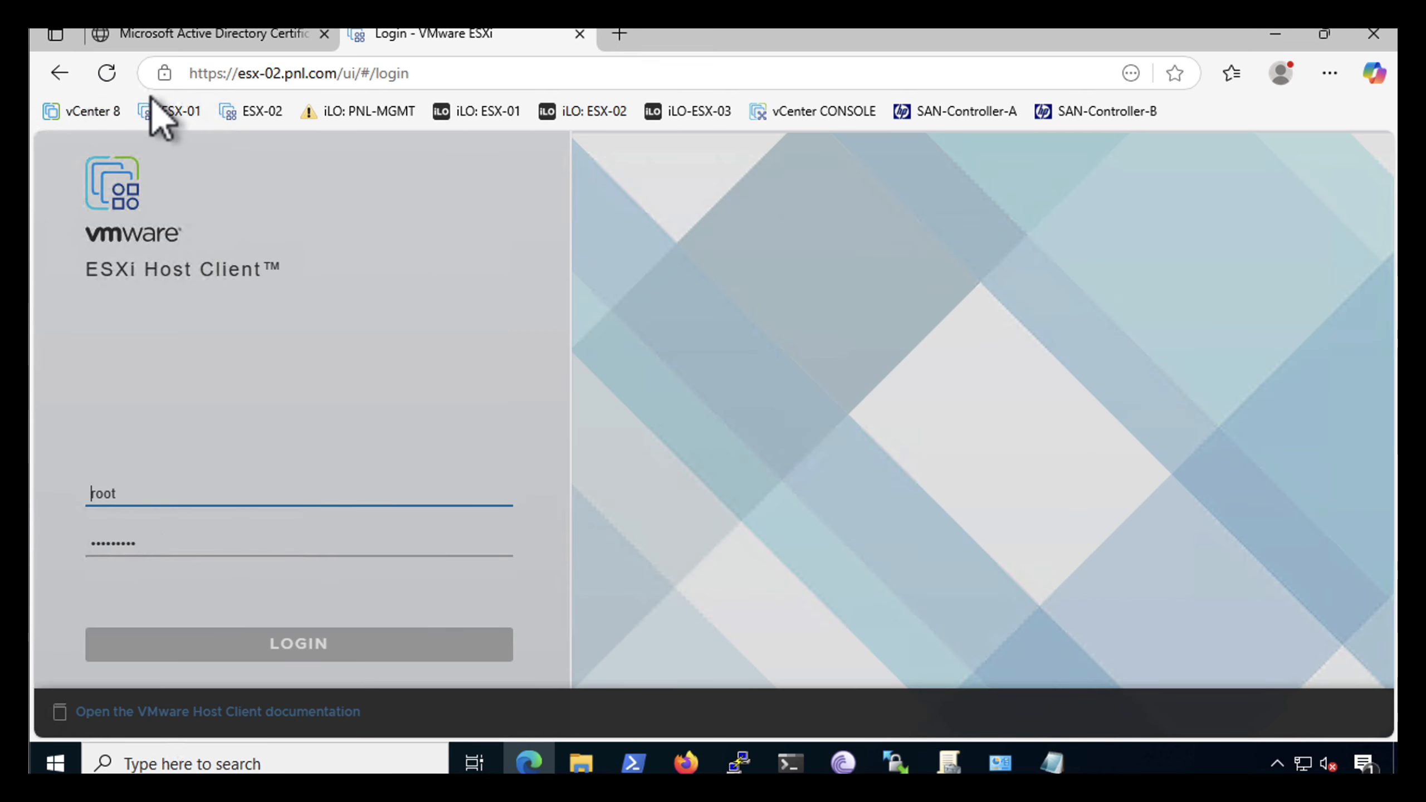
click(163, 74)
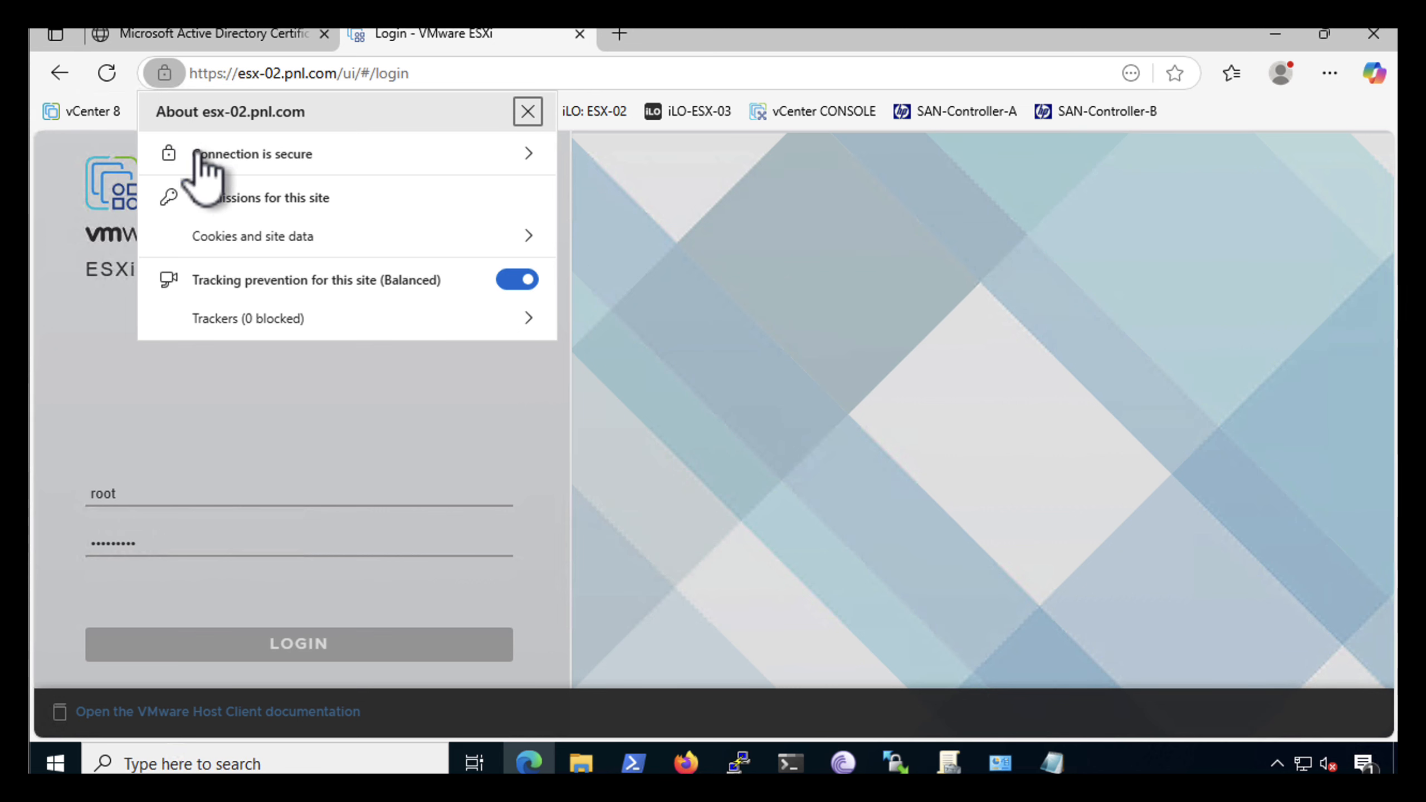
click(216, 160)
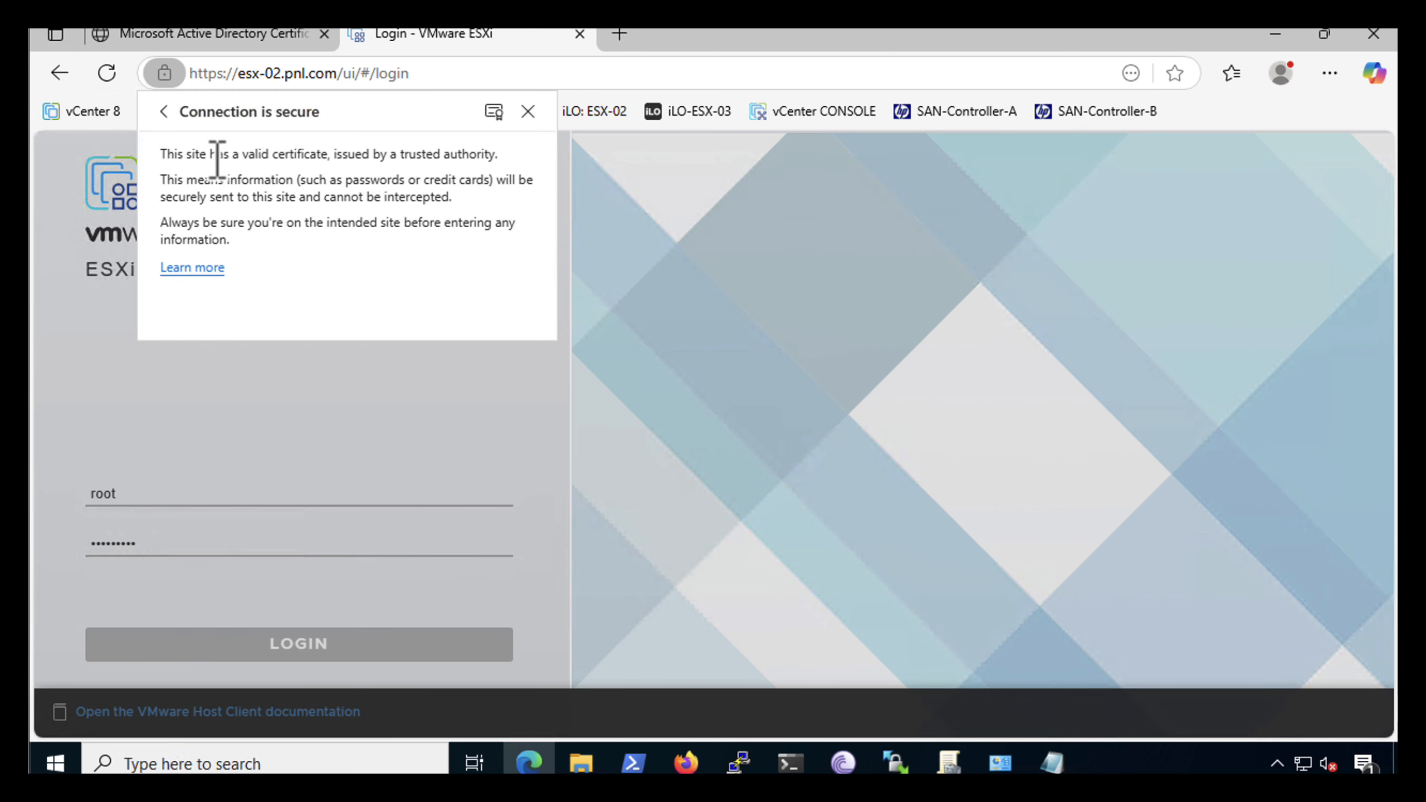
click(493, 112)
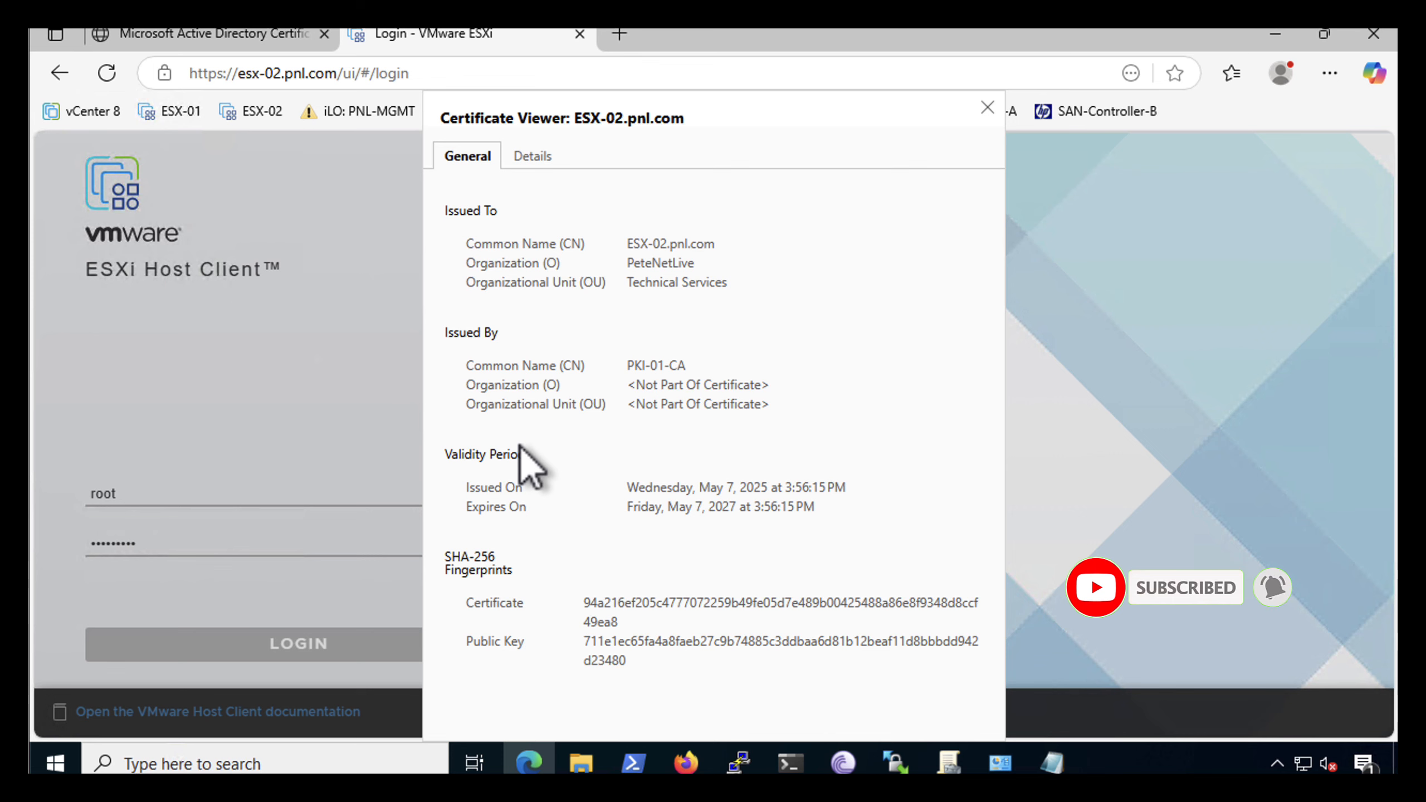
click(987, 107)
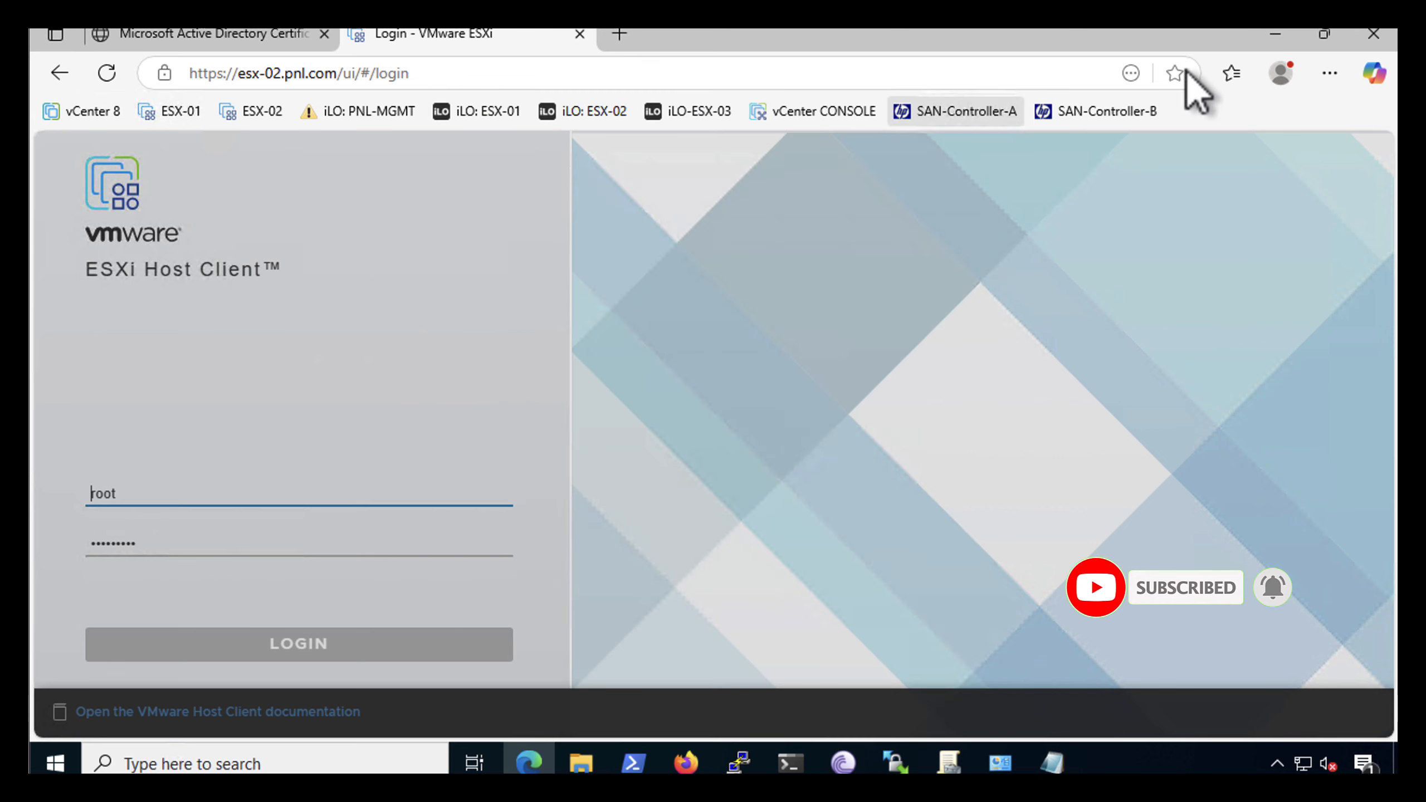
Close the Edge and WinSCP windows and end the PuTTY session
click(1373, 35)
click(1313, 35)
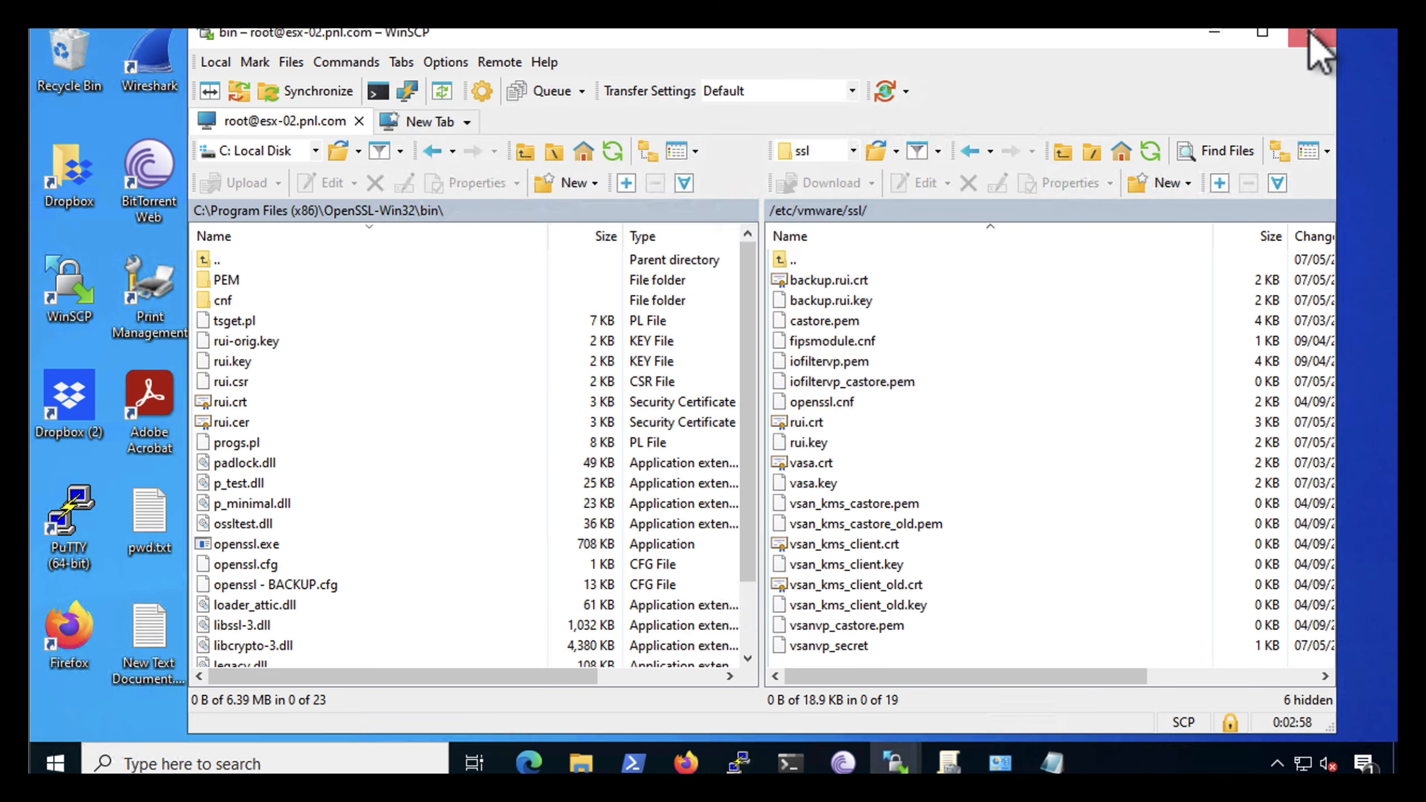
click(1061, 100)
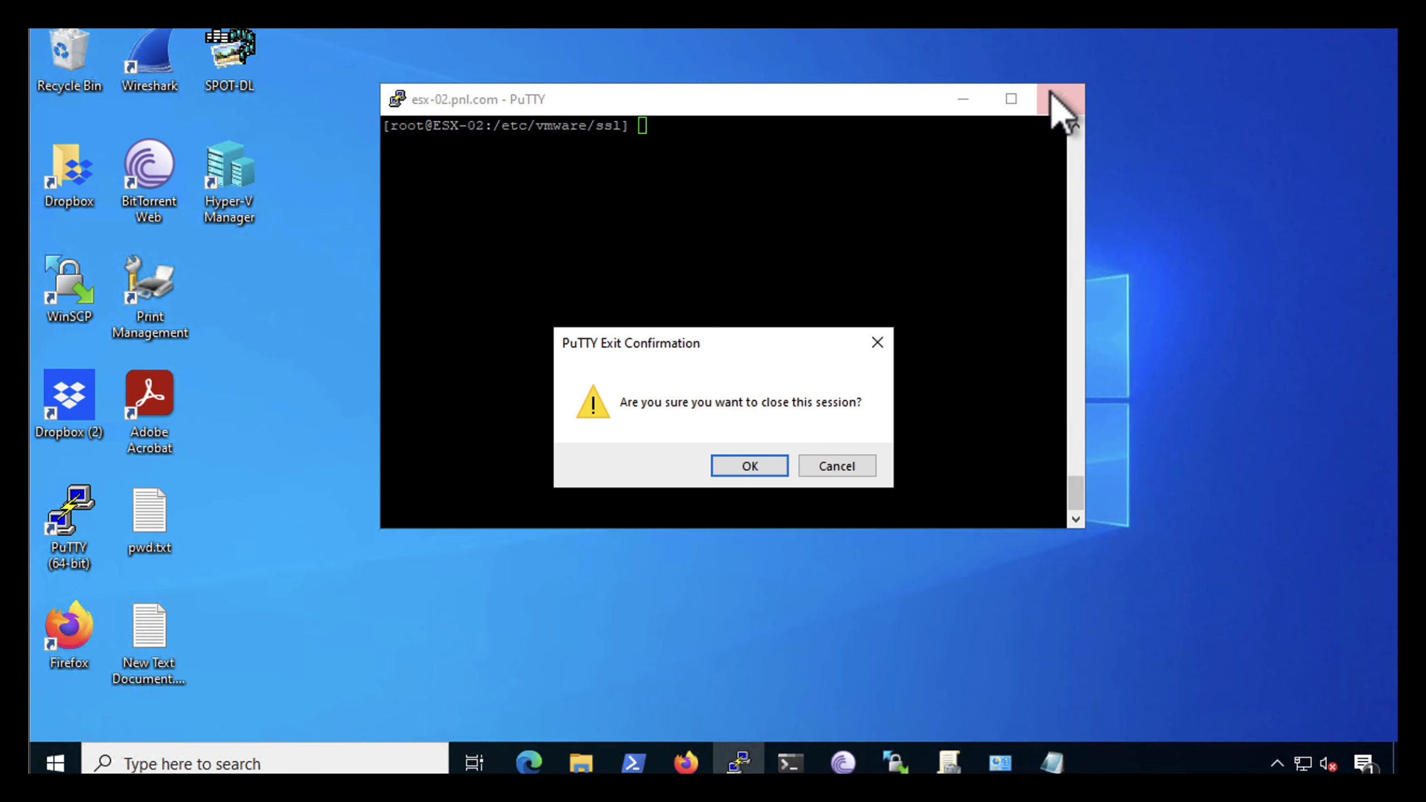
click(740, 472)
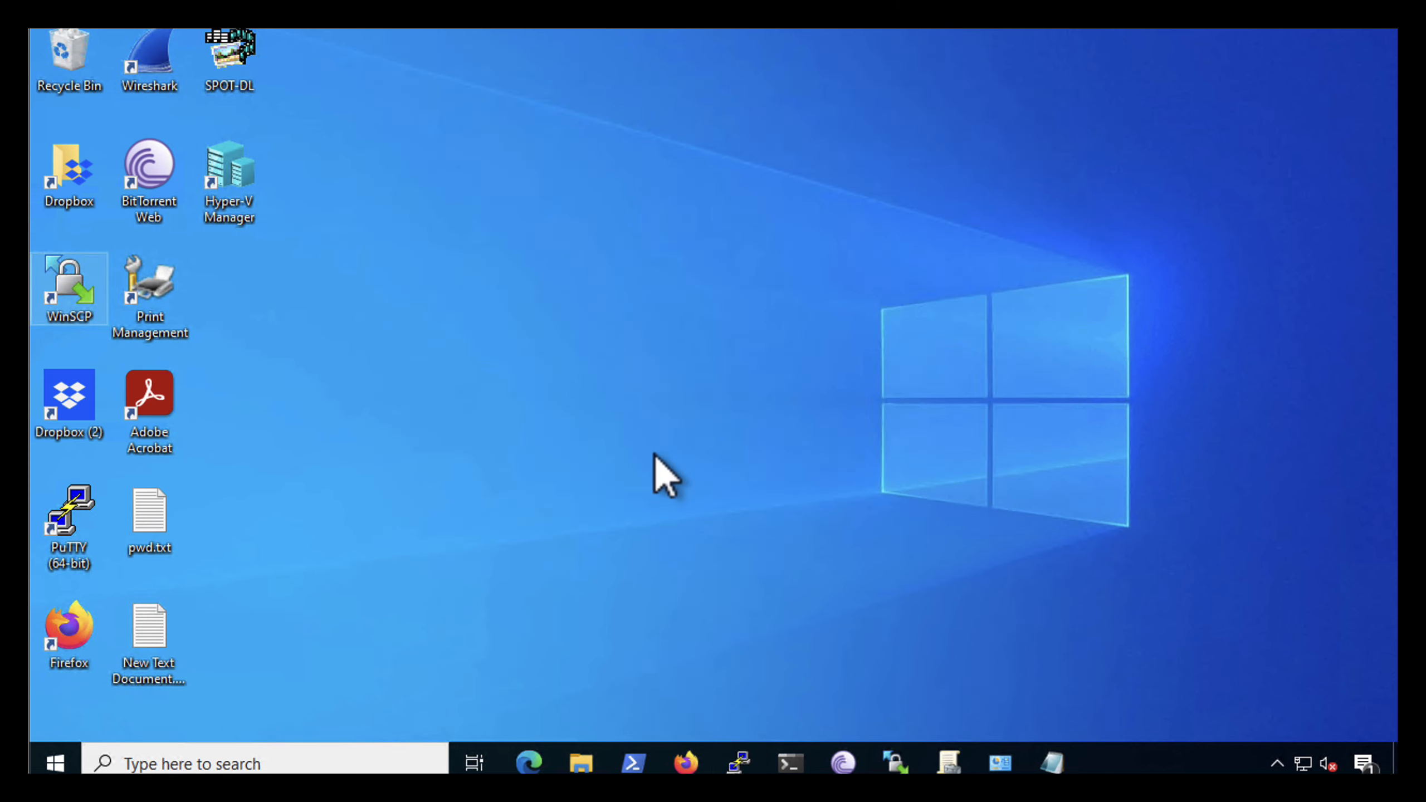